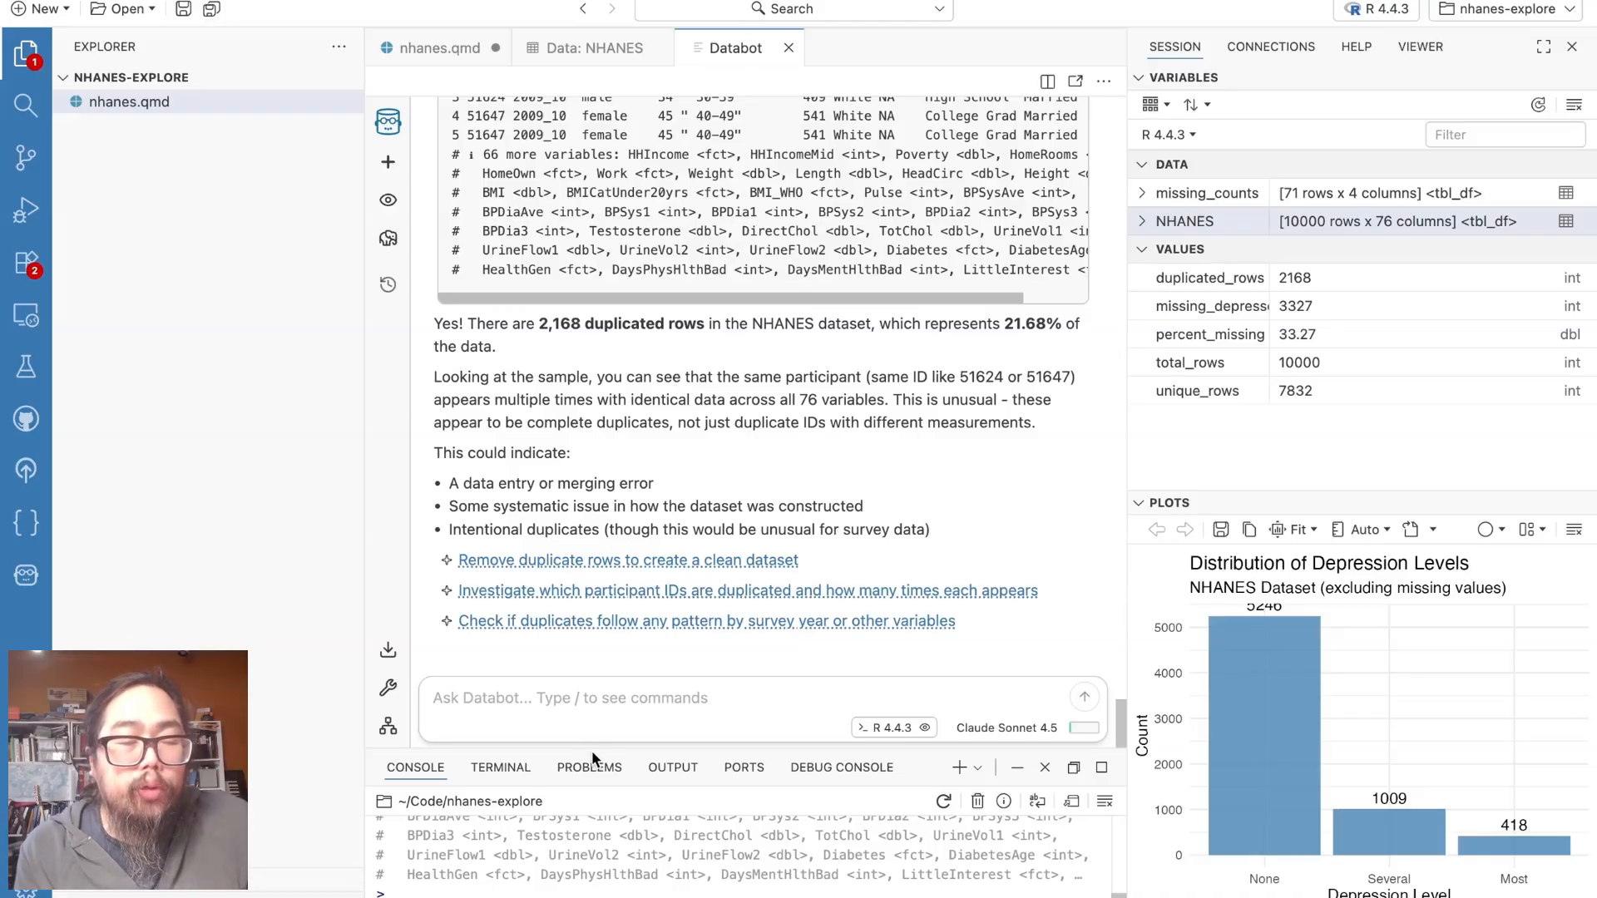
- Ask Databot "Which IDs have duplicated rows?"
{"action": "left_click", "coordinate": [514, 701]}
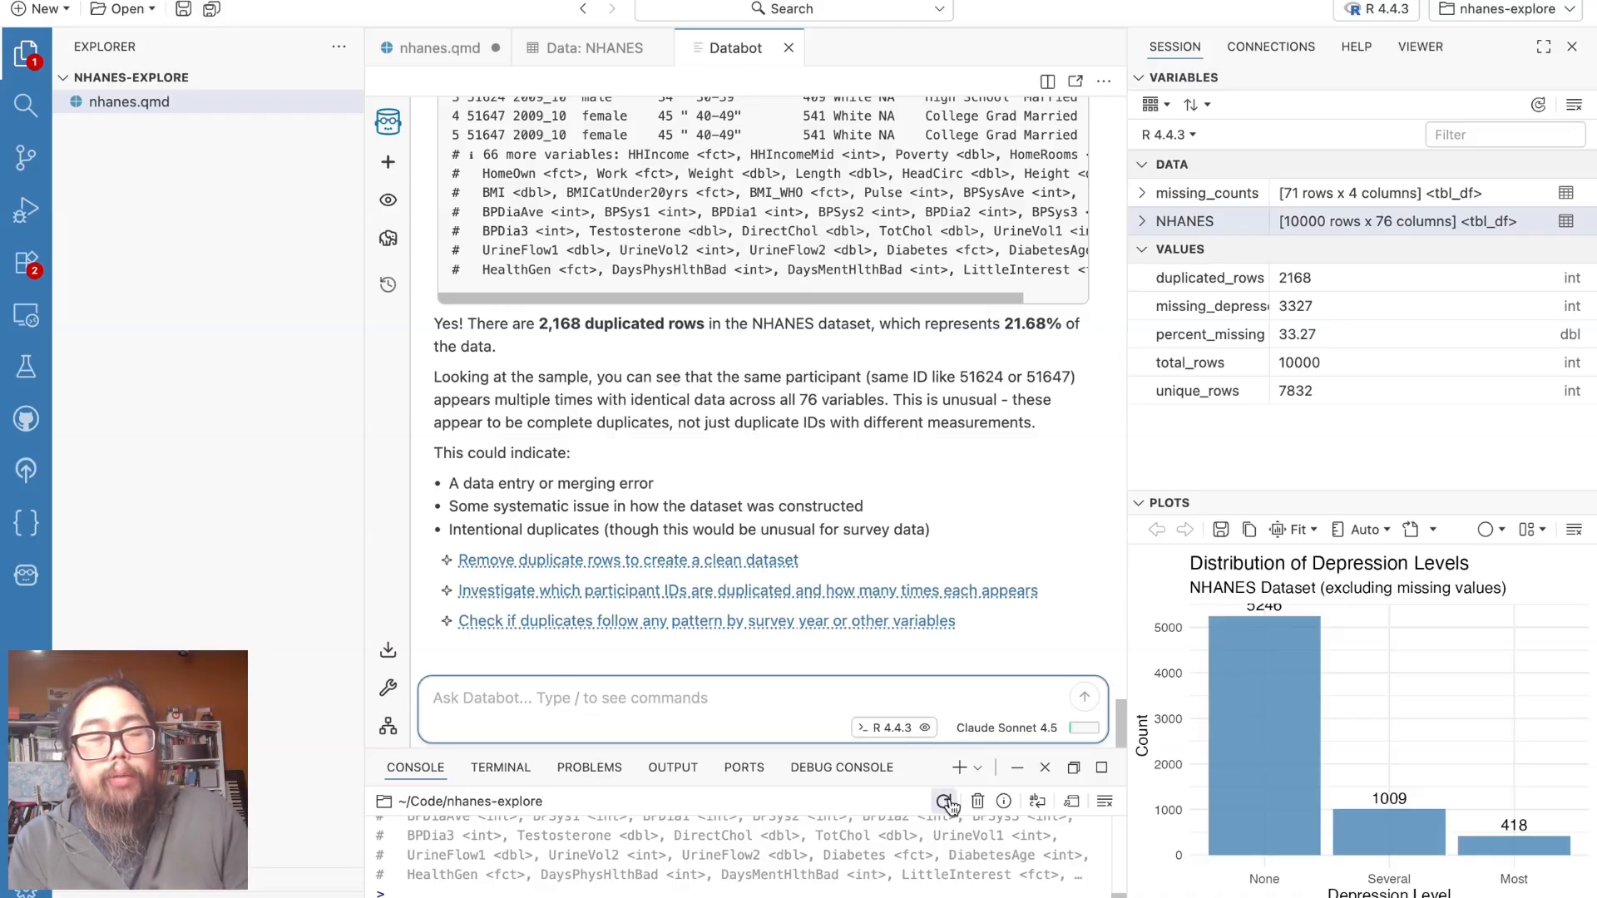
{"action": "type", "text": "W"}
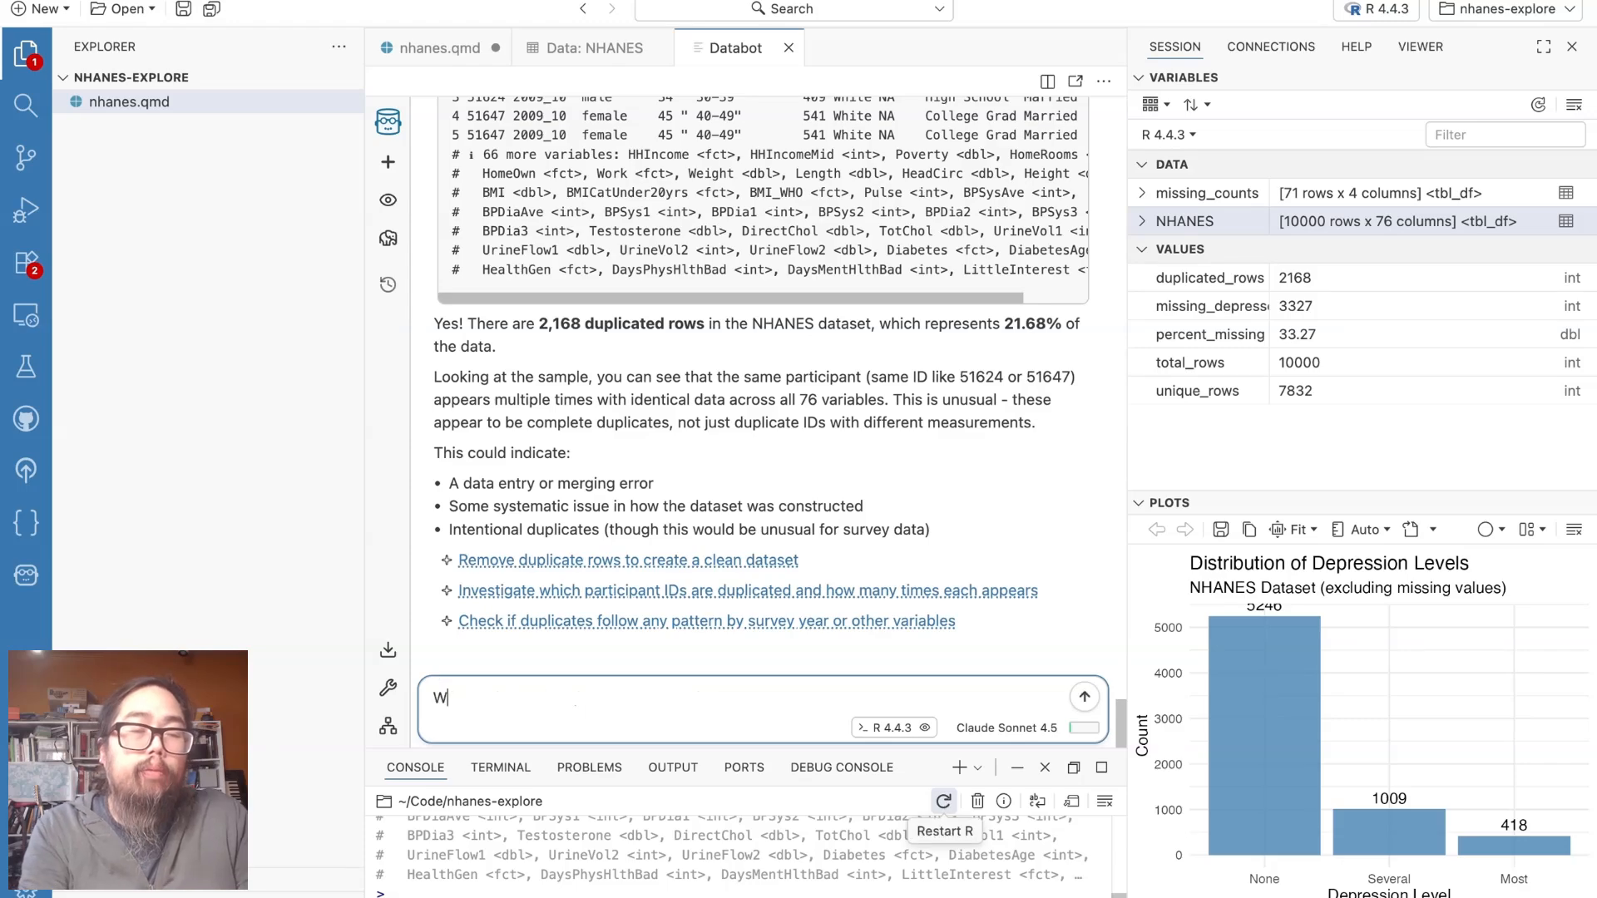
{"action": "type", "text": "haich "}
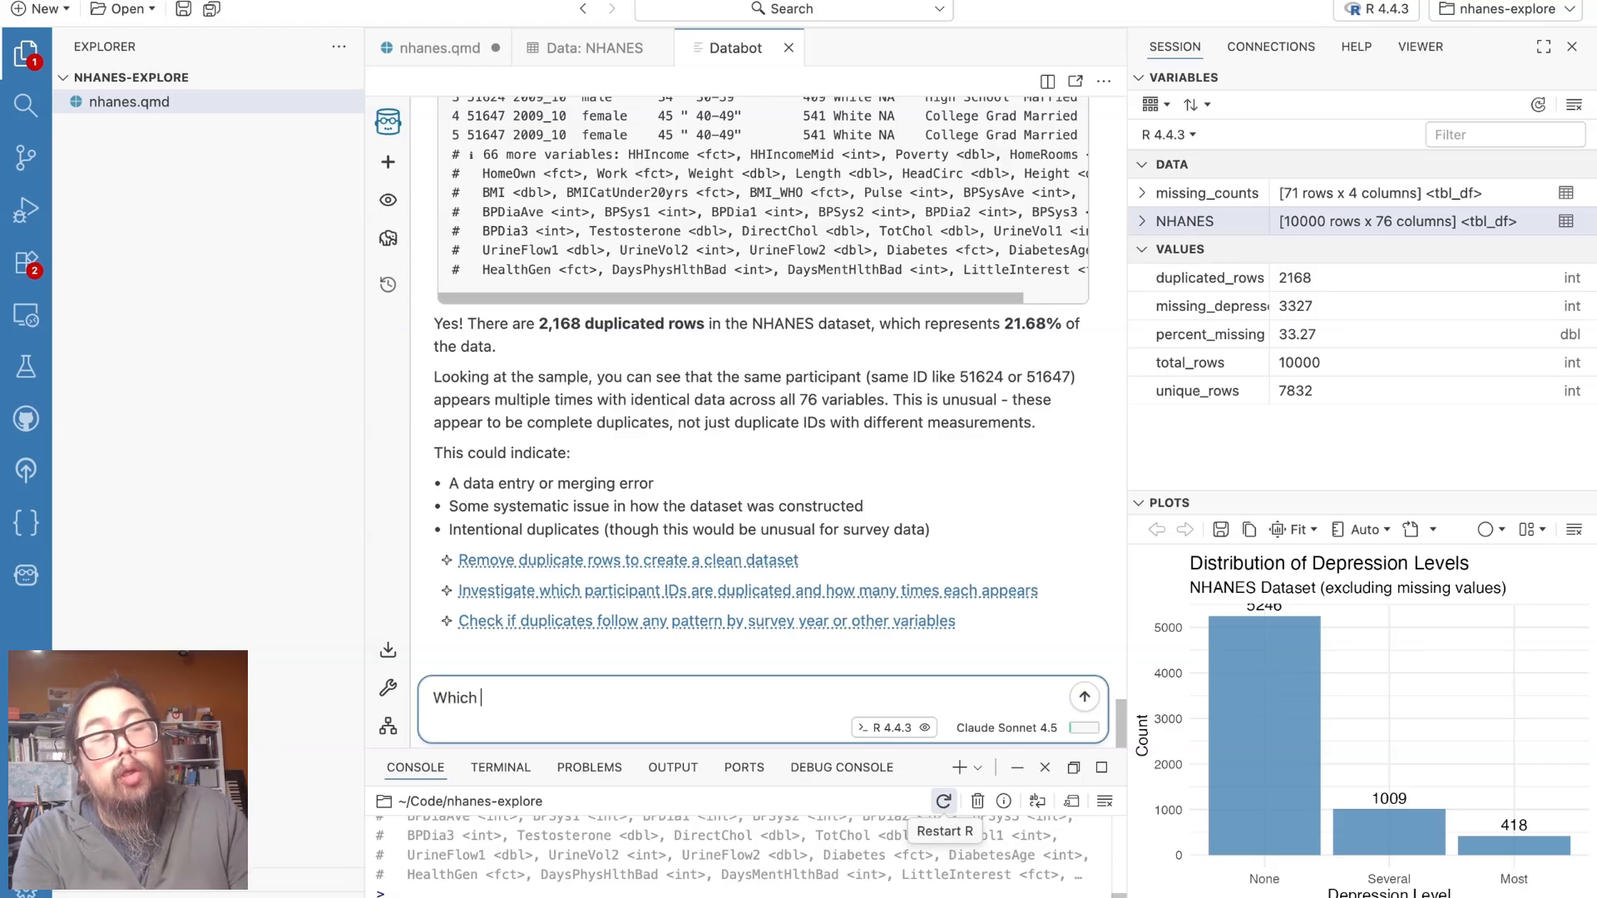
{"action": "type", "text": "IDs"}
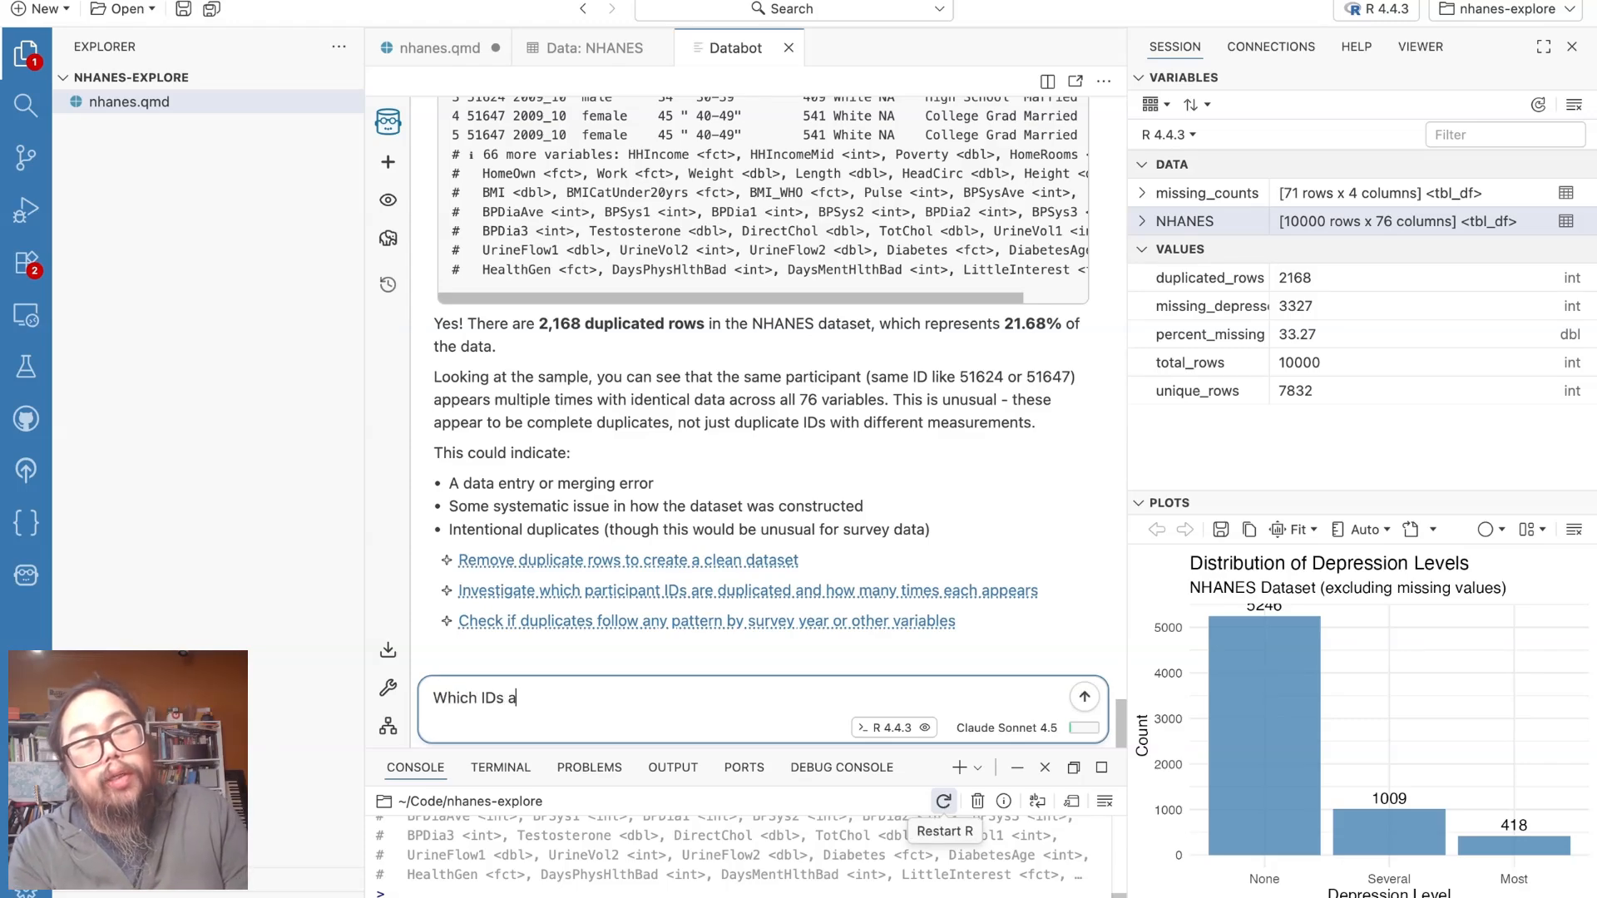
{"action": "type", "text": " have du"}
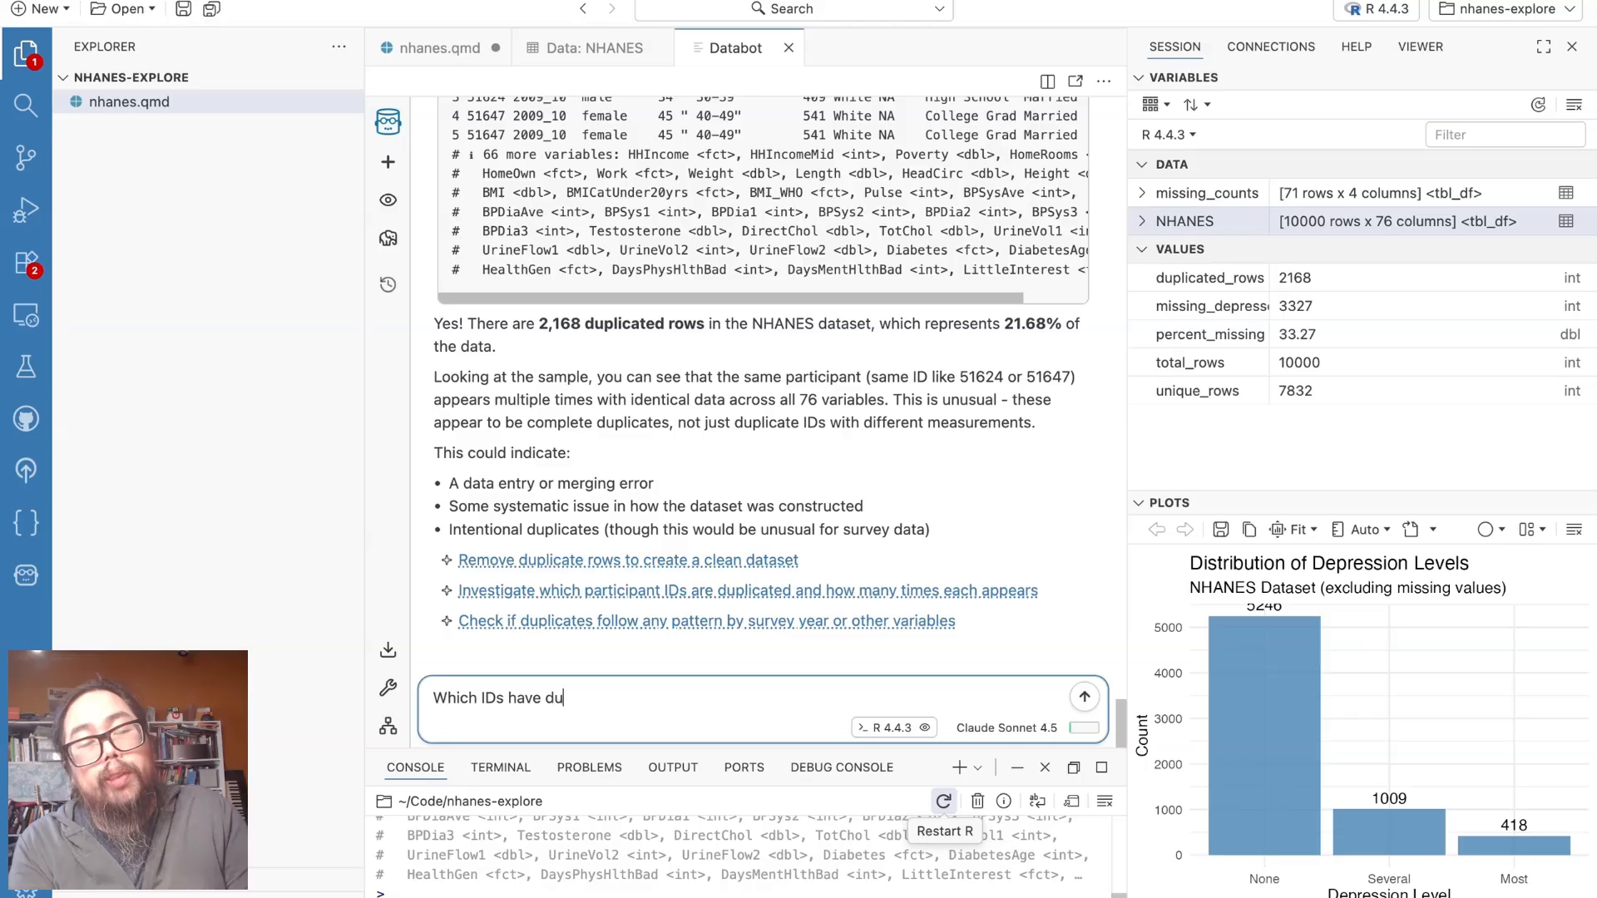
{"action": "type", "text": "plicated "}
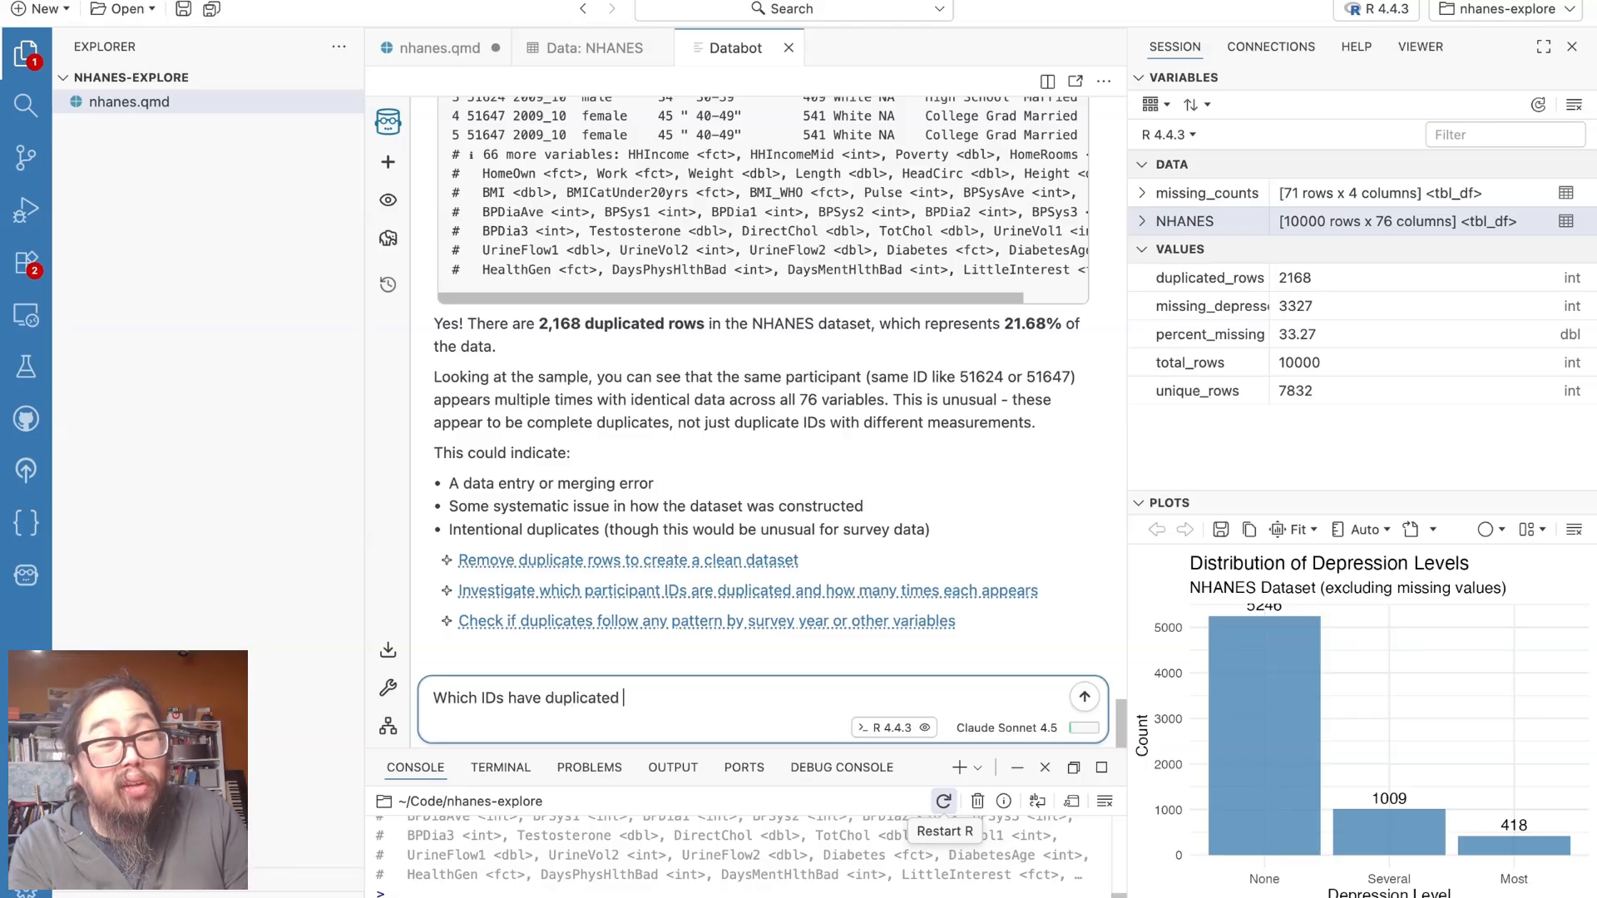
{"action": "type", "text": "rows?"}
{"action": "key", "text": "Return"}
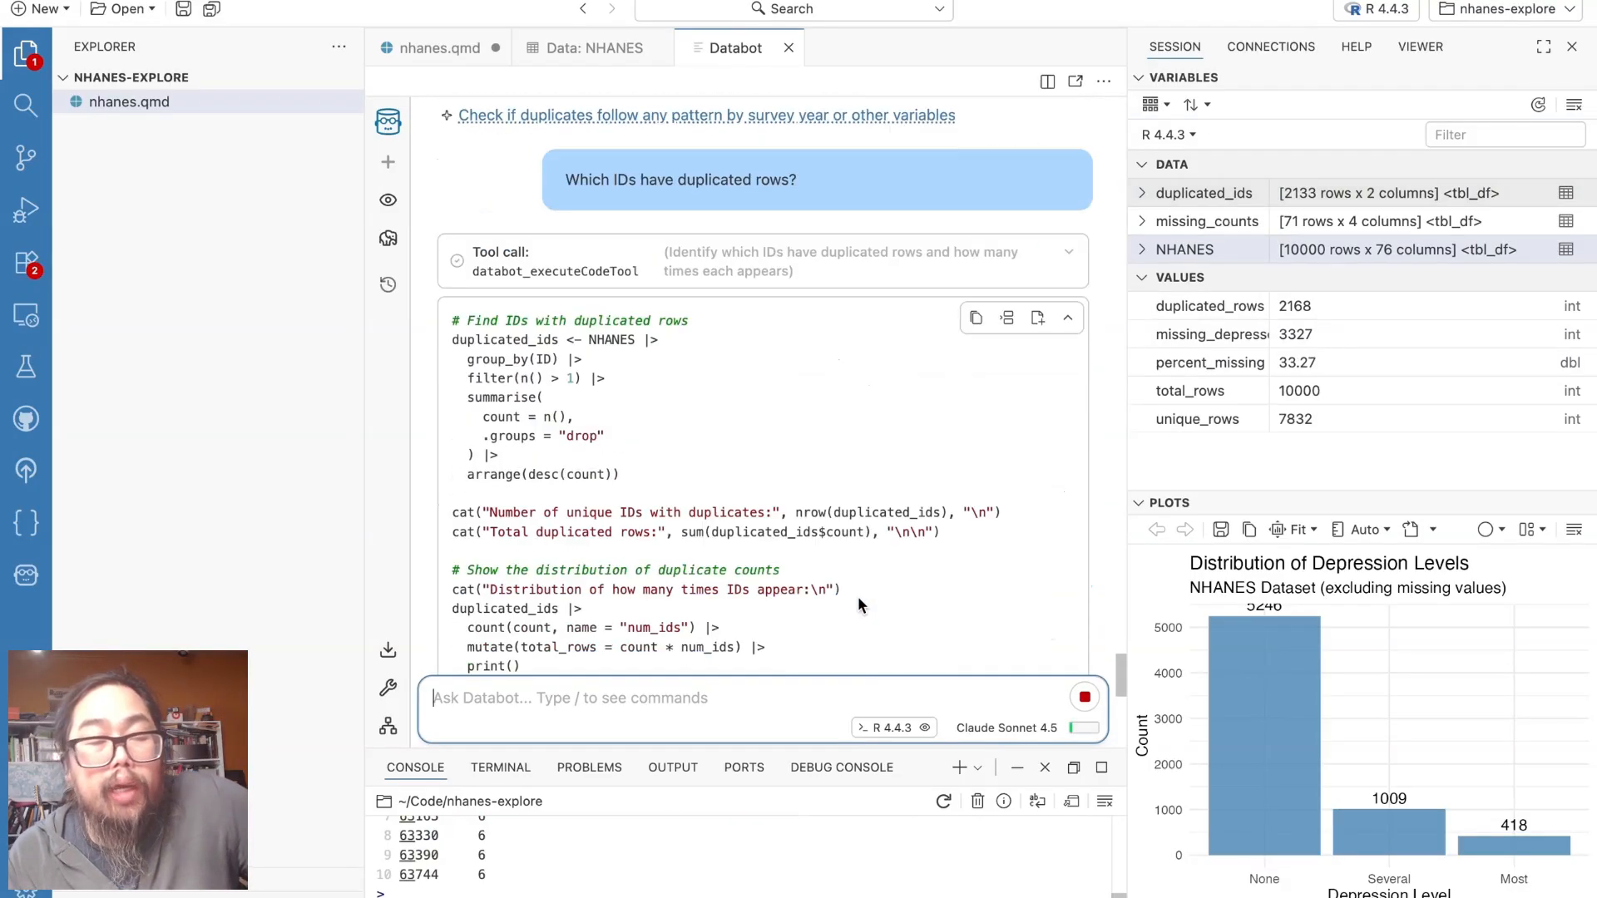
- Examine the generated duplicate-ID code, the distribution of how often IDs appear, and Databot's summary of the duplication patterns
{"action": "scroll", "coordinate": [786, 523], "scroll_direction": "up", "scroll_amount": 10}
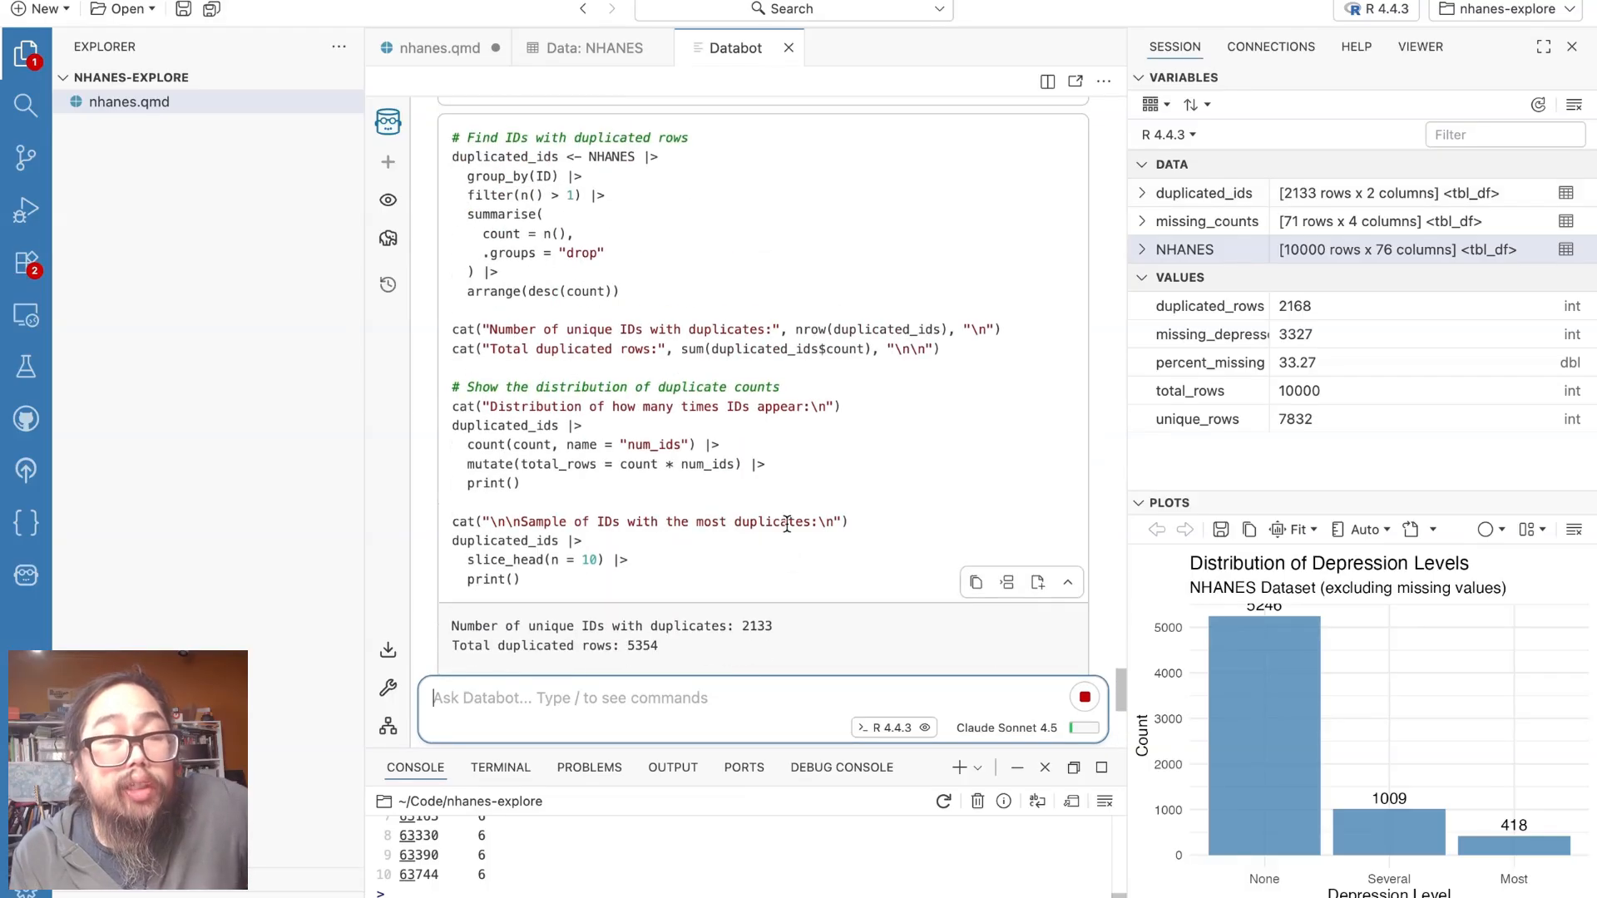
{"action": "scroll", "coordinate": [787, 525], "scroll_direction": "up", "scroll_amount": 4}
{"action": "scroll", "coordinate": [782, 549], "scroll_direction": "down", "scroll_amount": 7}
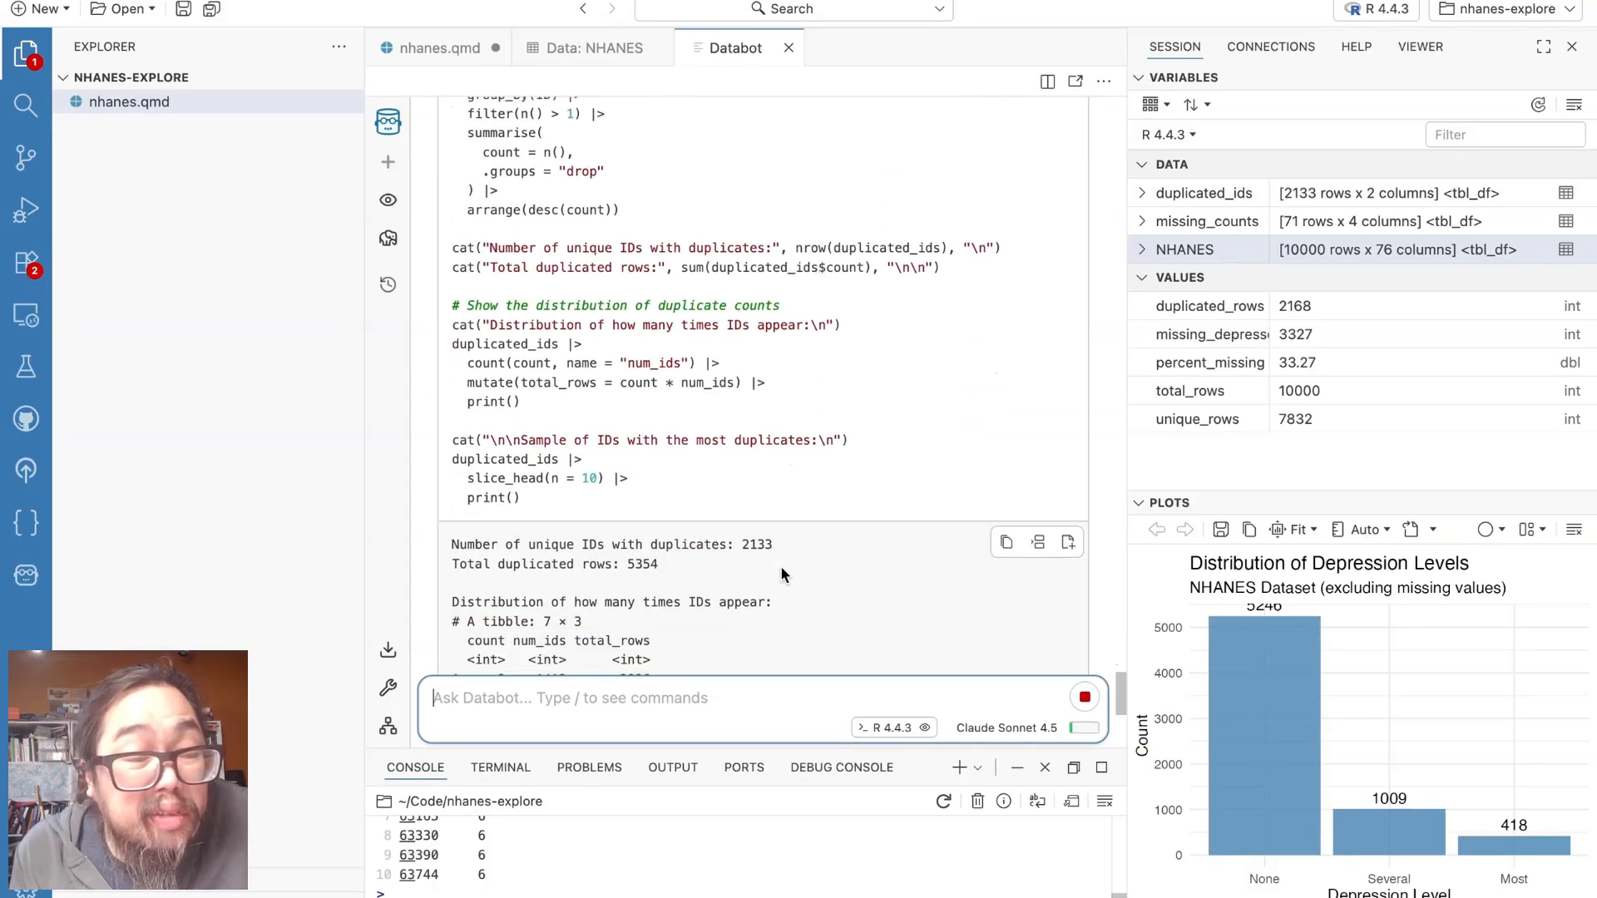
{"action": "scroll", "coordinate": [781, 570], "scroll_direction": "down", "scroll_amount": 3}
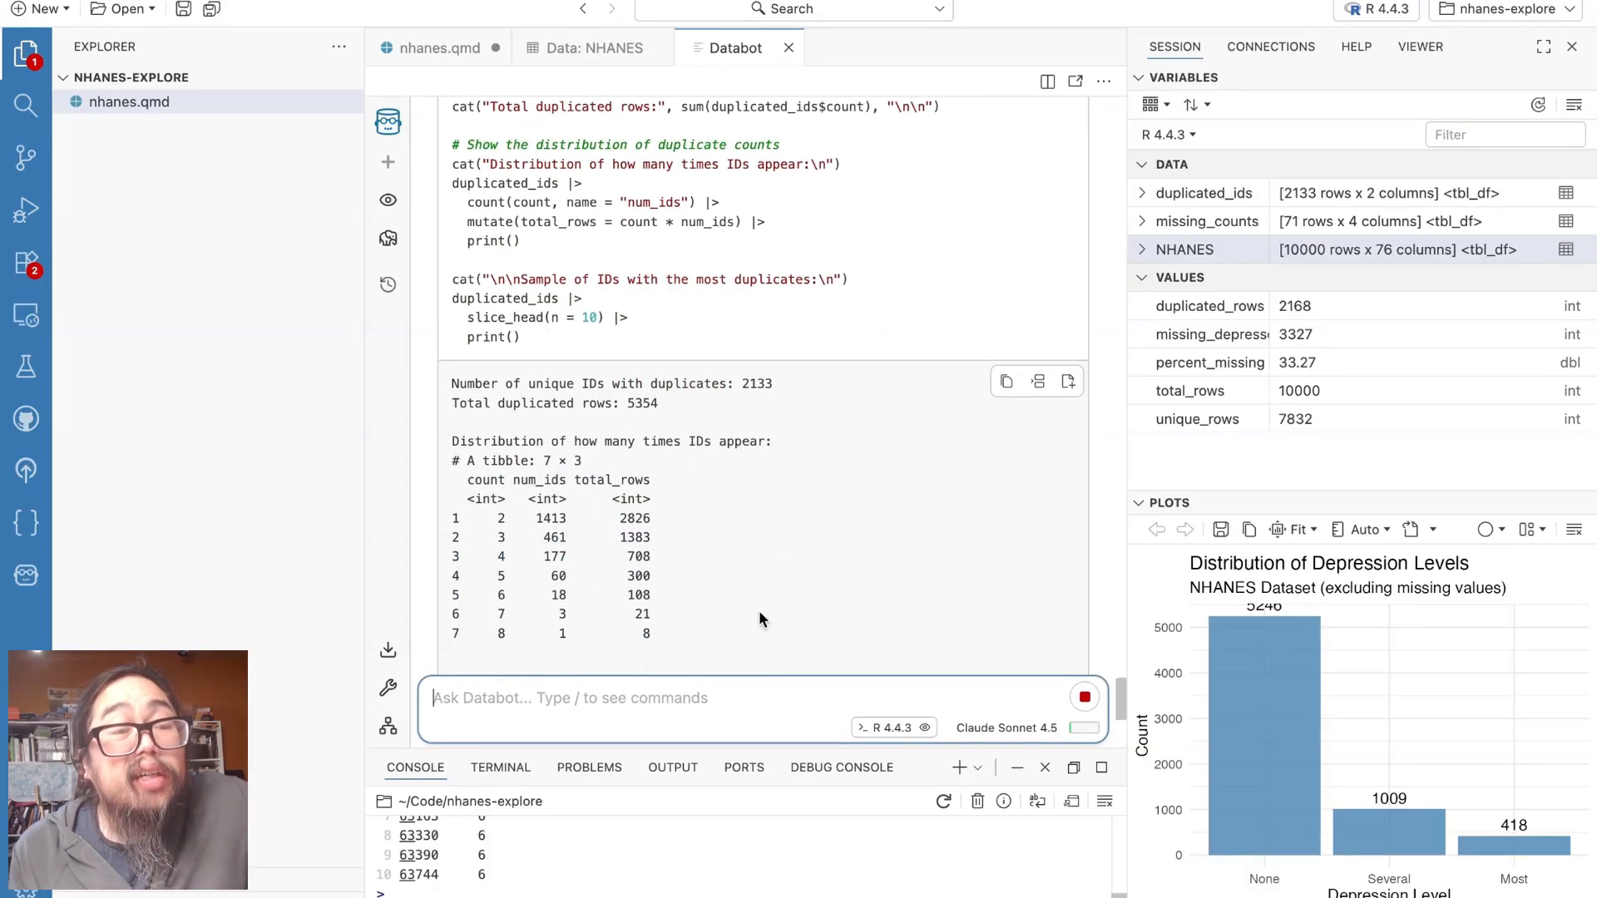
{"action": "scroll", "coordinate": [659, 556], "scroll_direction": "up", "scroll_amount": 1}
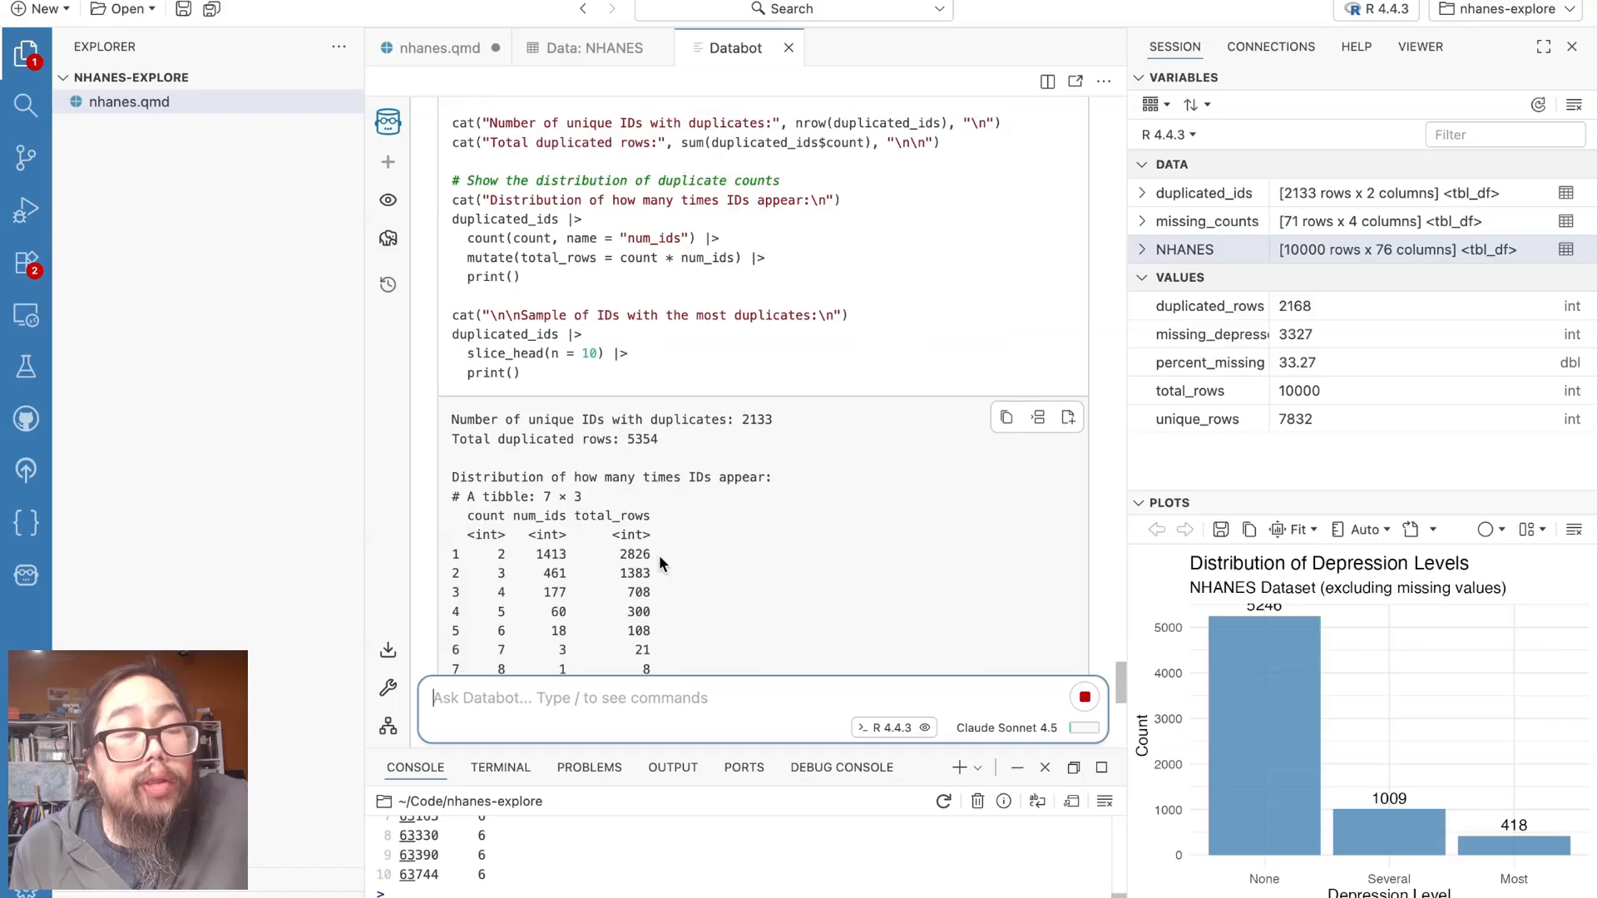
{"action": "scroll", "coordinate": [565, 620], "scroll_direction": "down", "scroll_amount": 2}
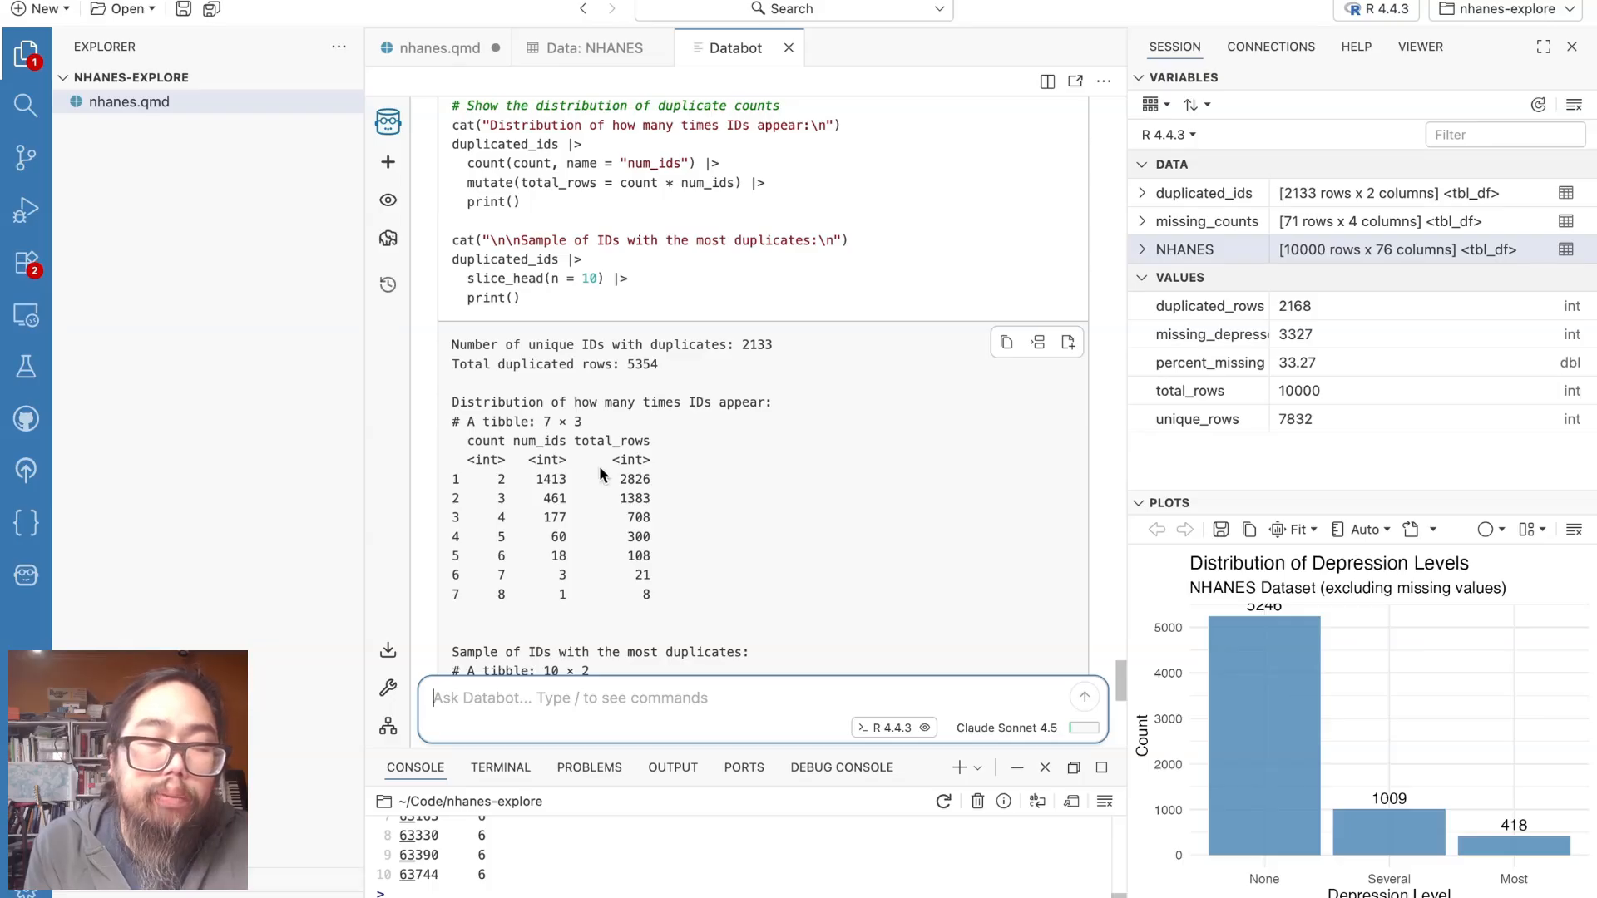
{"action": "scroll", "coordinate": [606, 467], "scroll_direction": "down", "scroll_amount": 5}
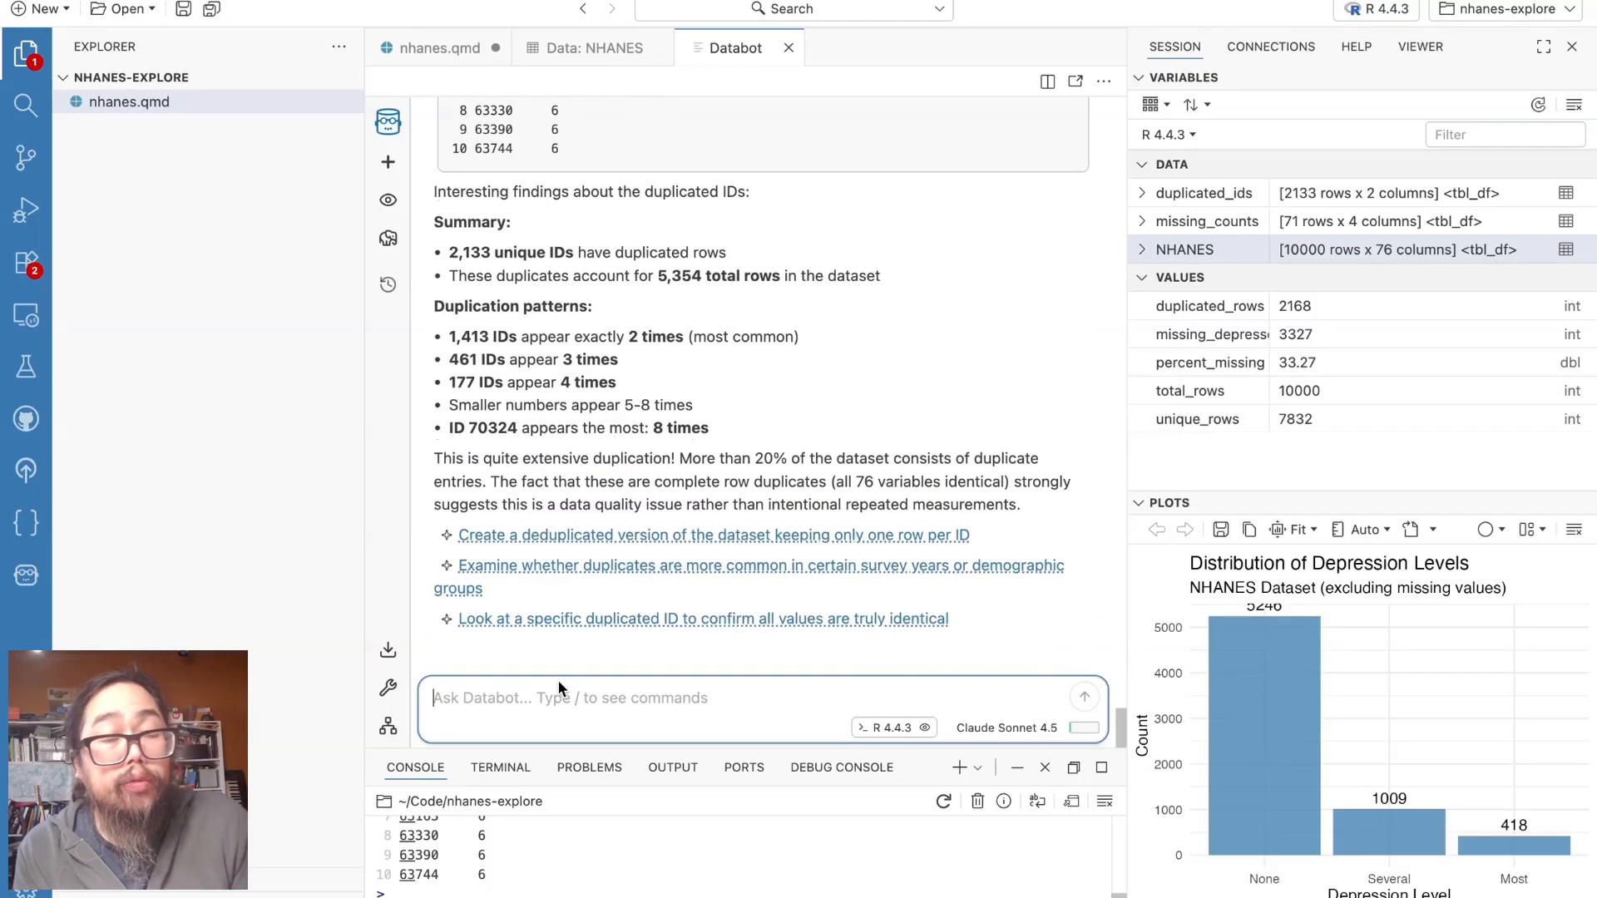
- Send Databot the request "Remove the duplicate rows and save as a new dataset"
{"action": "type", "text": "Remove"}
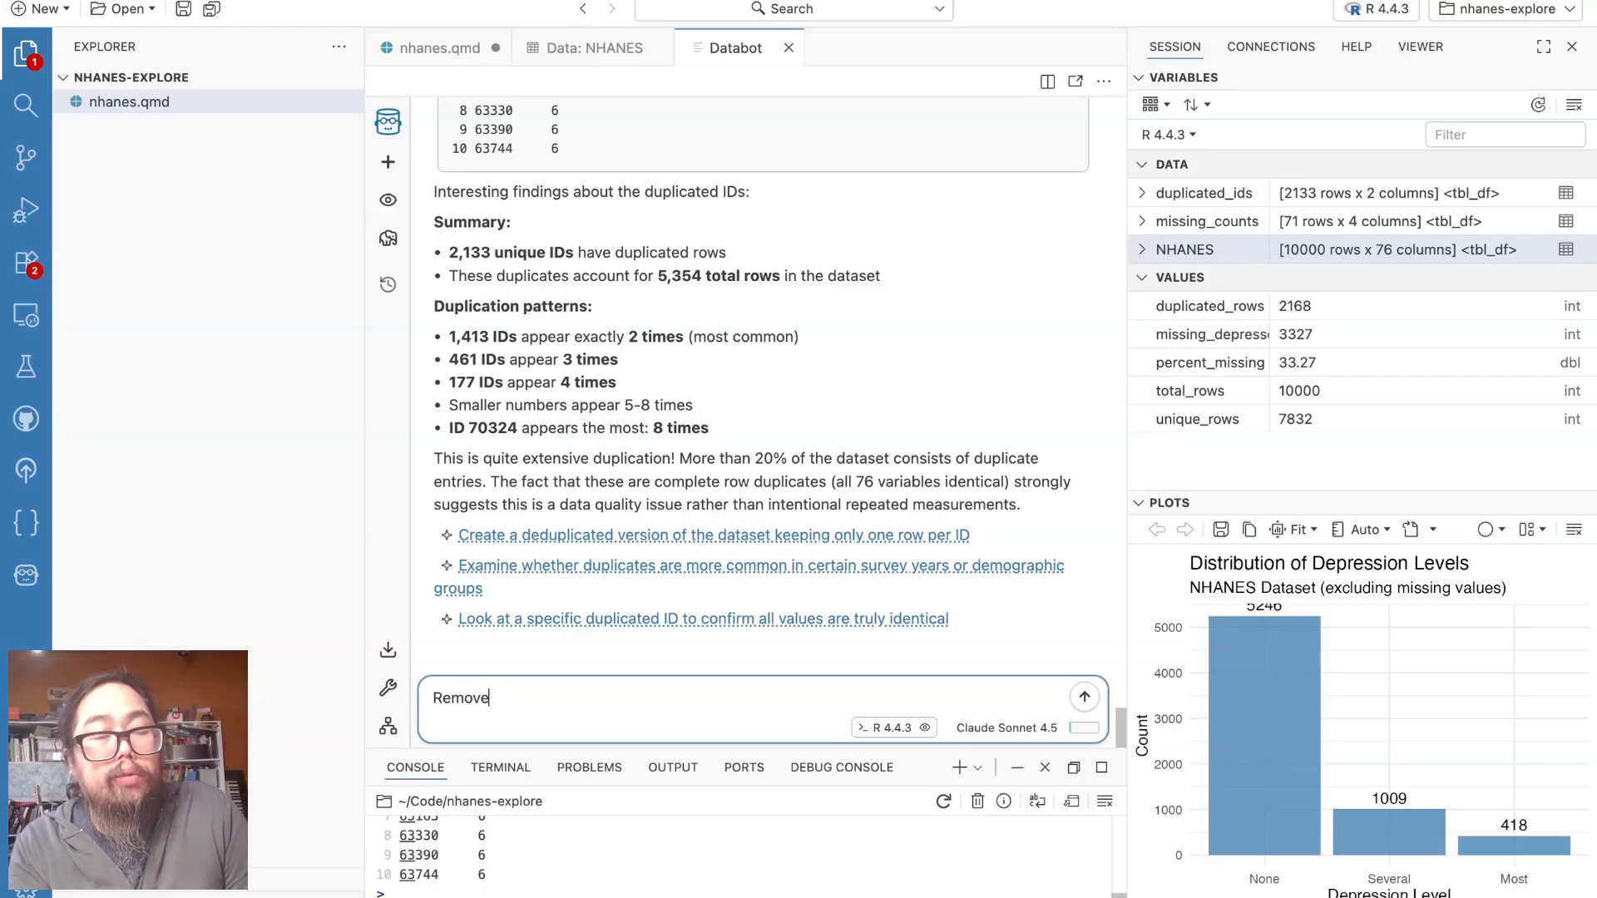
{"action": "key", "text": "BackSpace"}
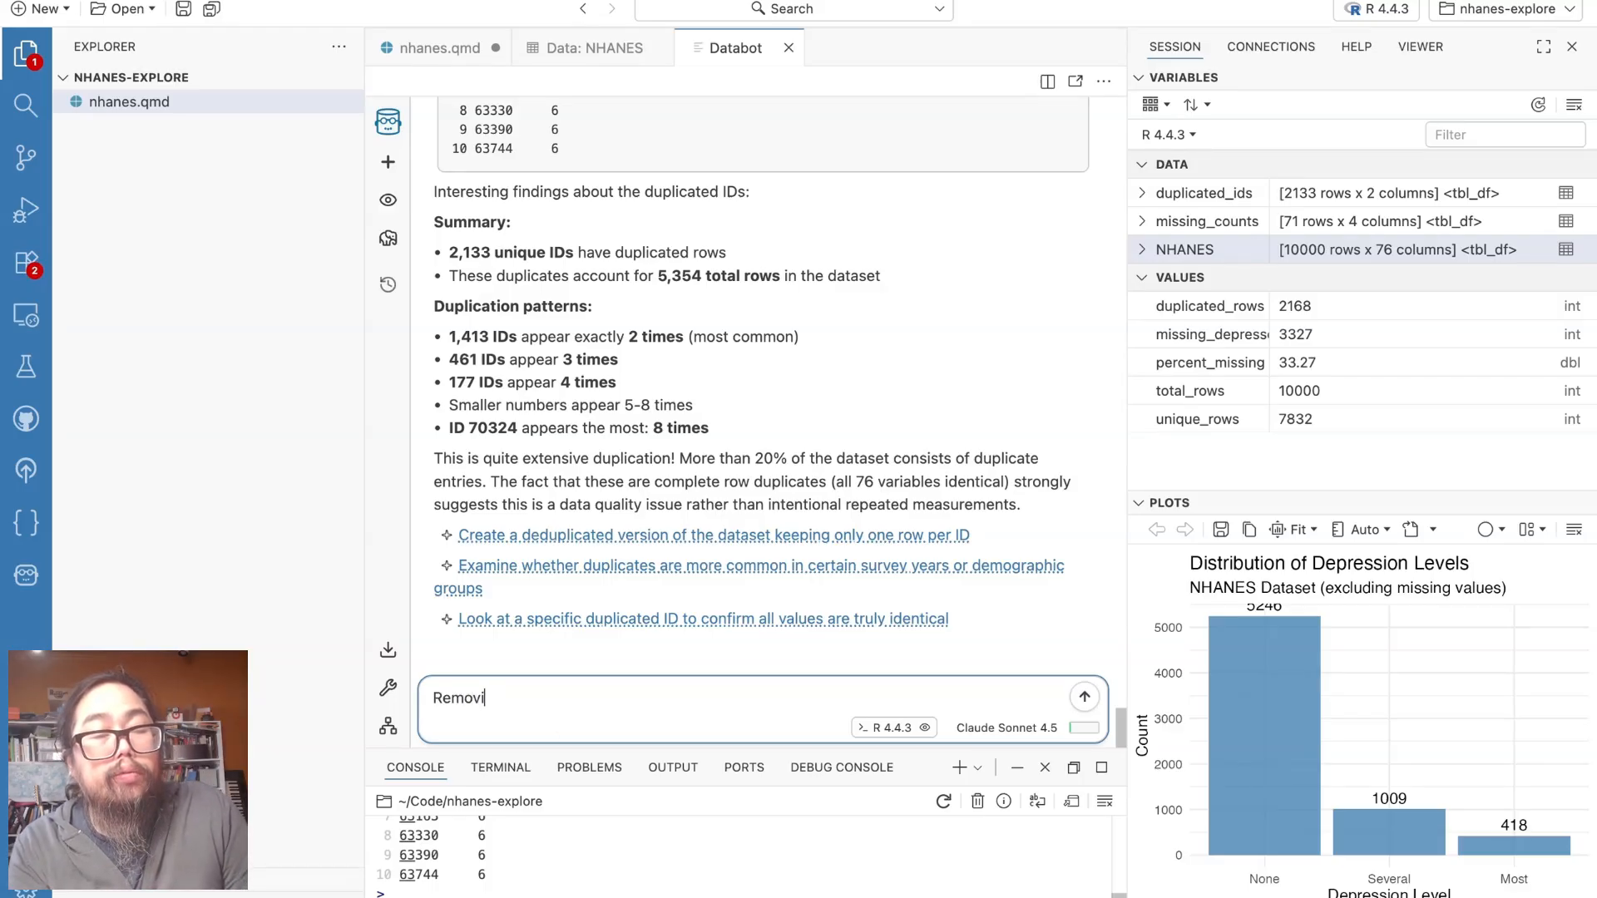
{"action": "type", "text": "ing"}
{"action": "key", "text": "BackSpace"}
{"action": "key", "text": "BackSpace"}
{"action": "key", "text": "BackSpace"}
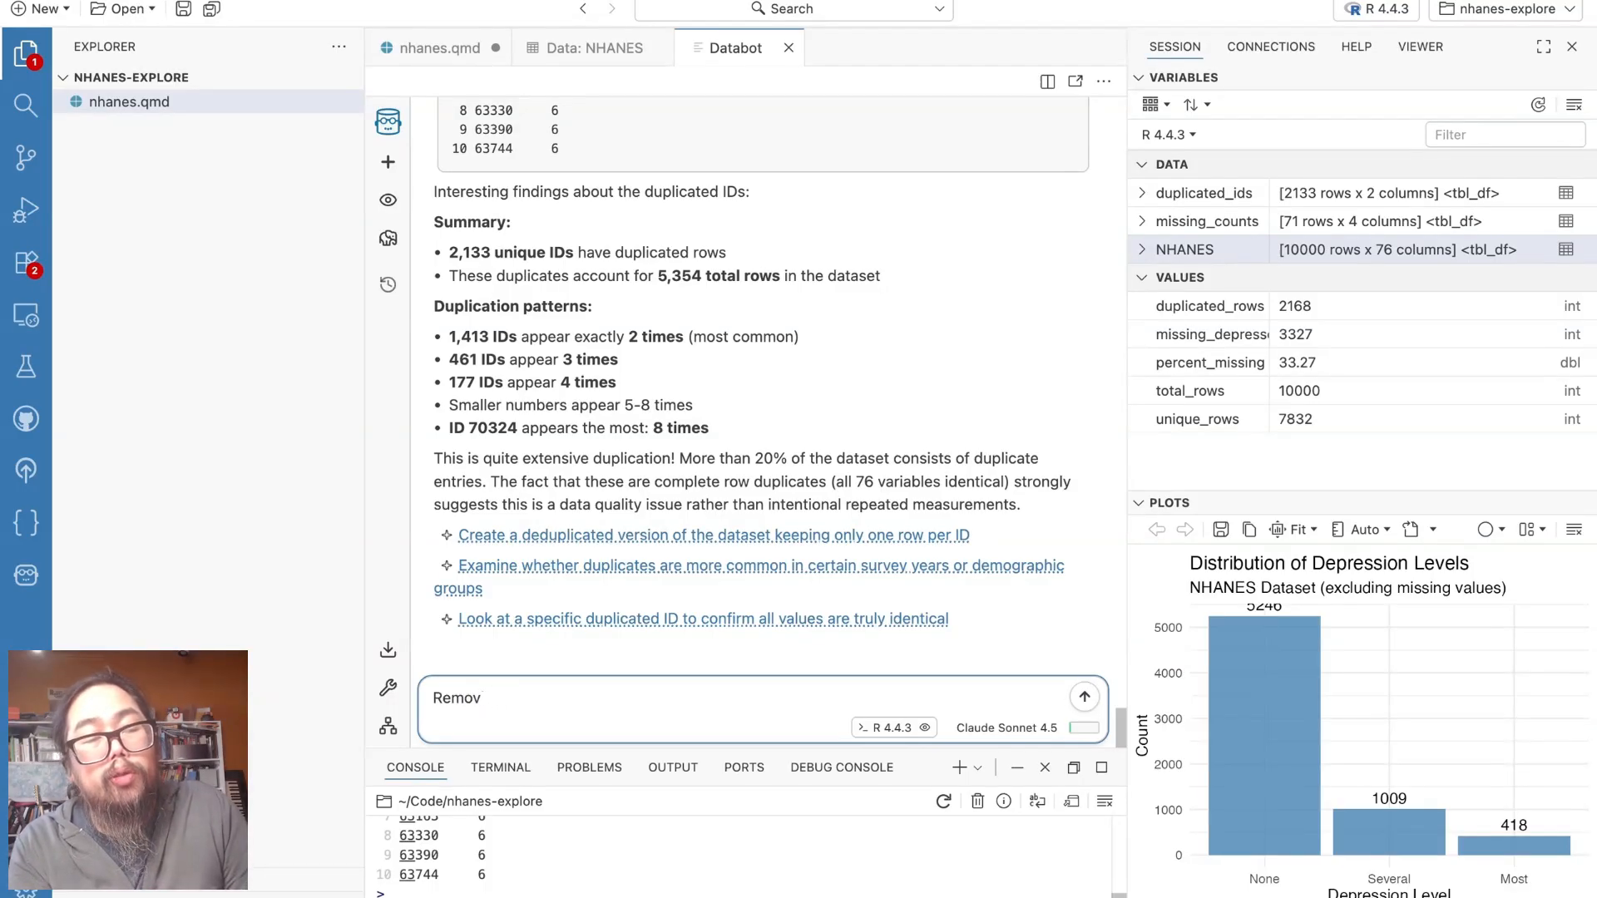
{"action": "type", "text": "e the duplic"}
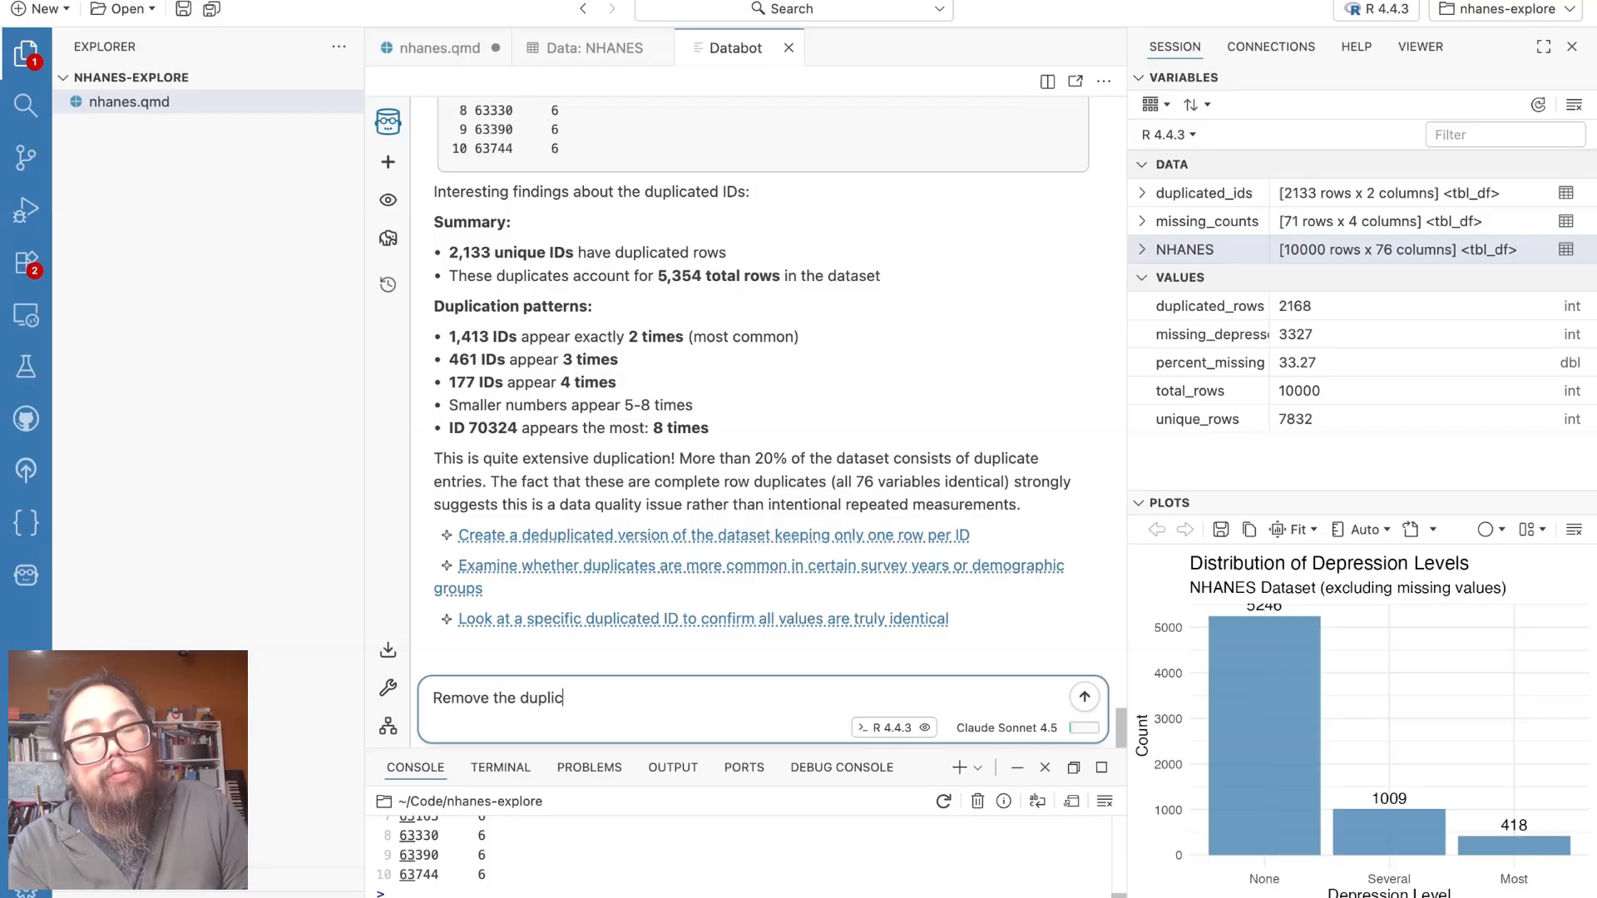
{"action": "type", "text": "ate rows a"}
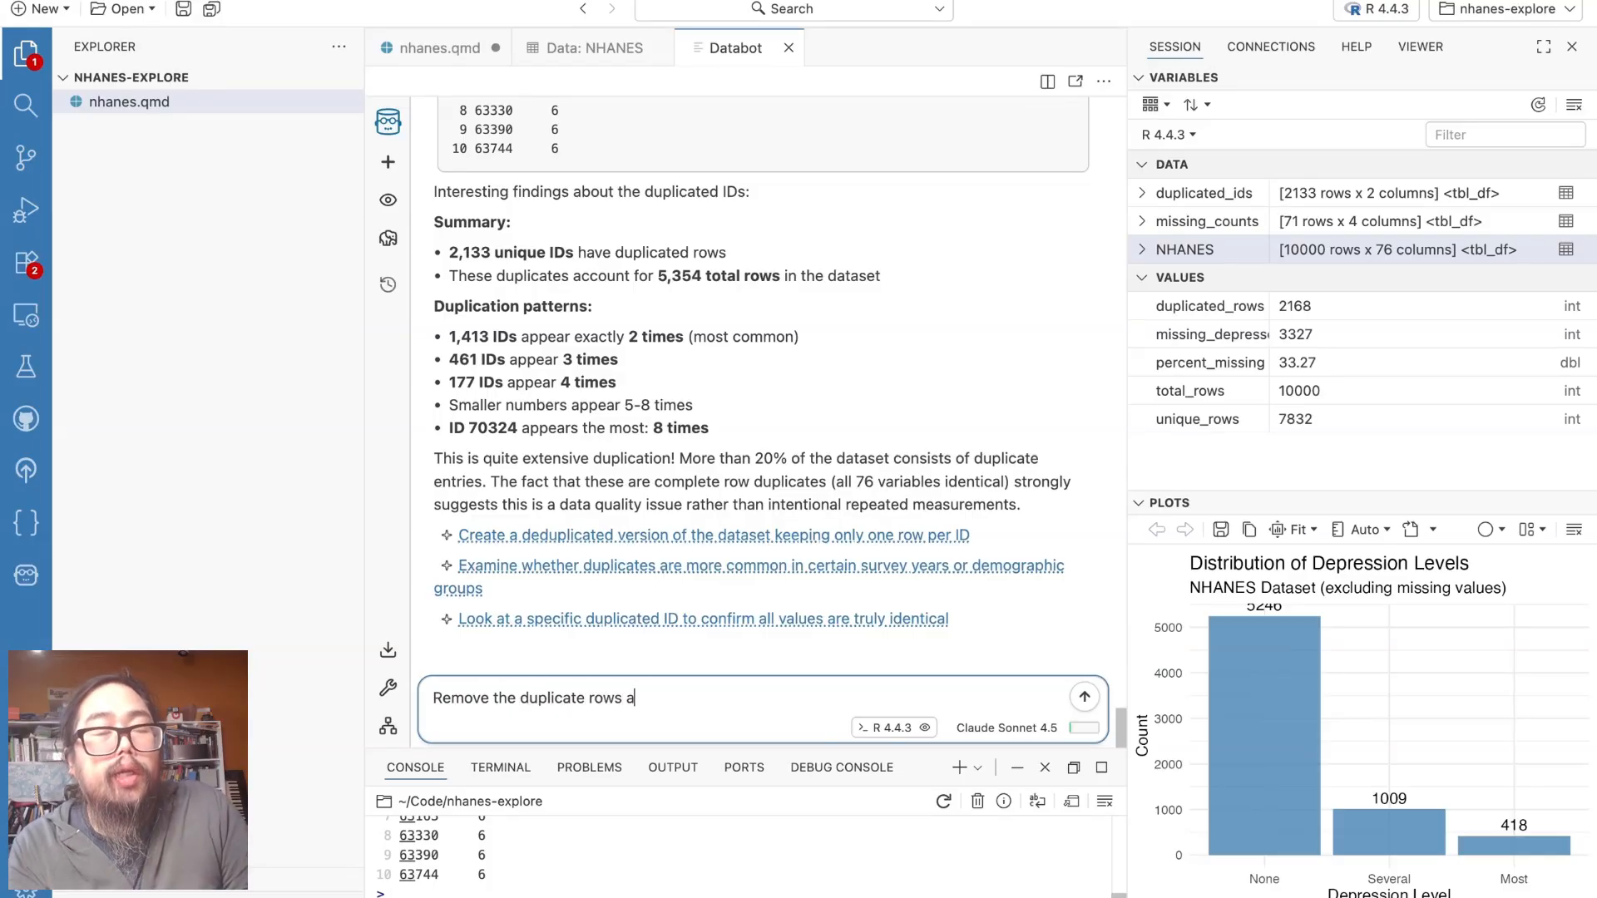
{"action": "type", "text": "nd save as a new dataset"}
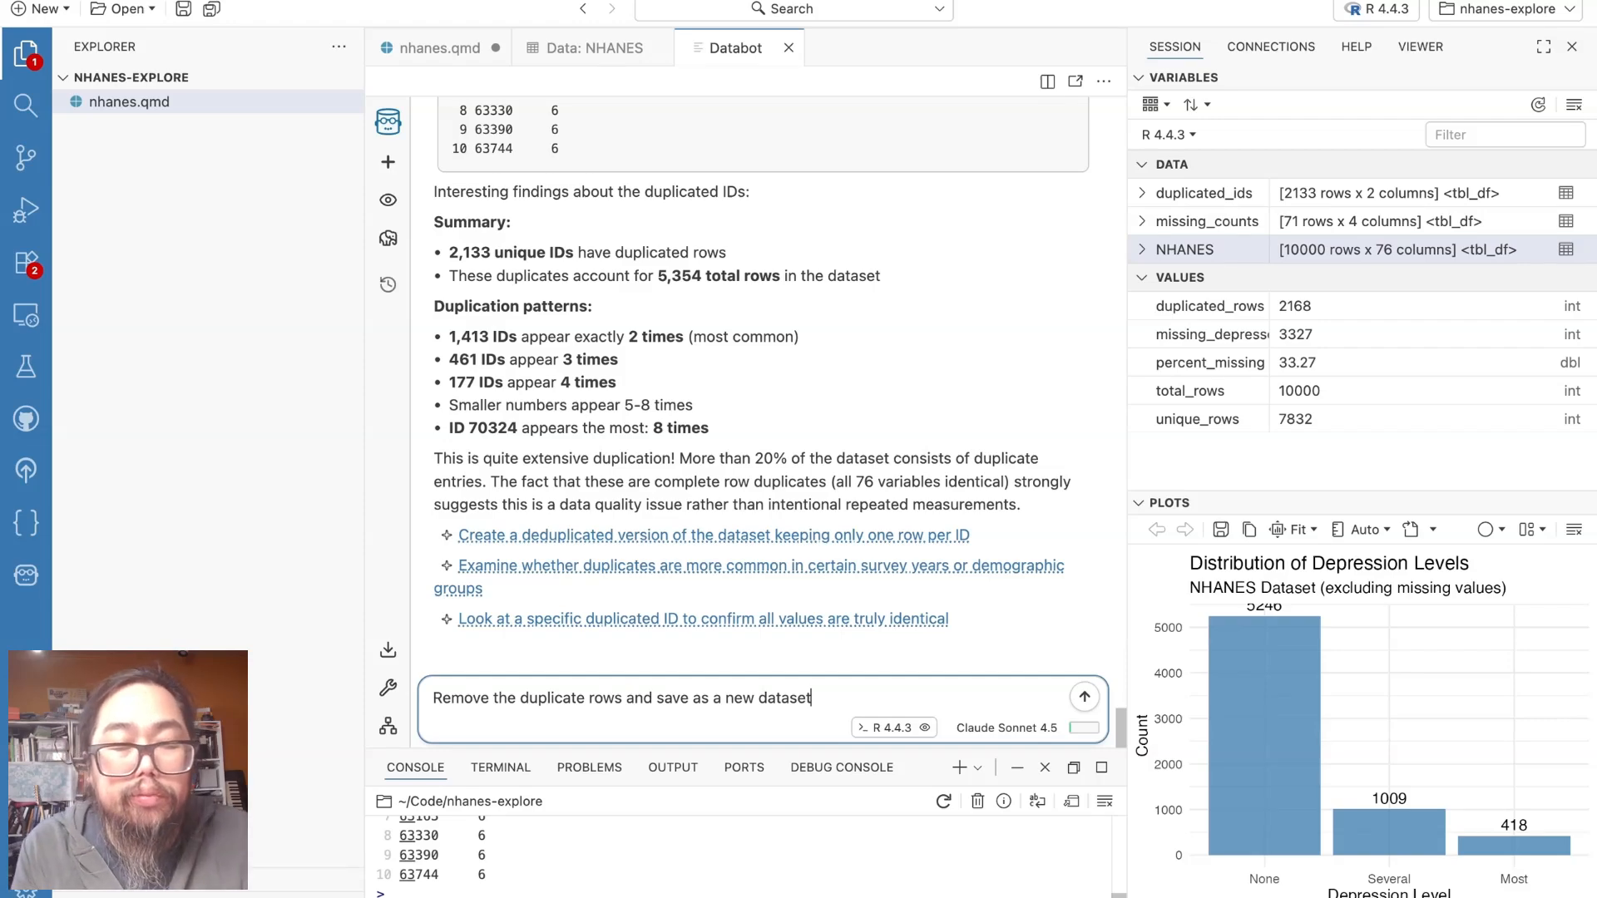
{"action": "key", "text": "Return"}
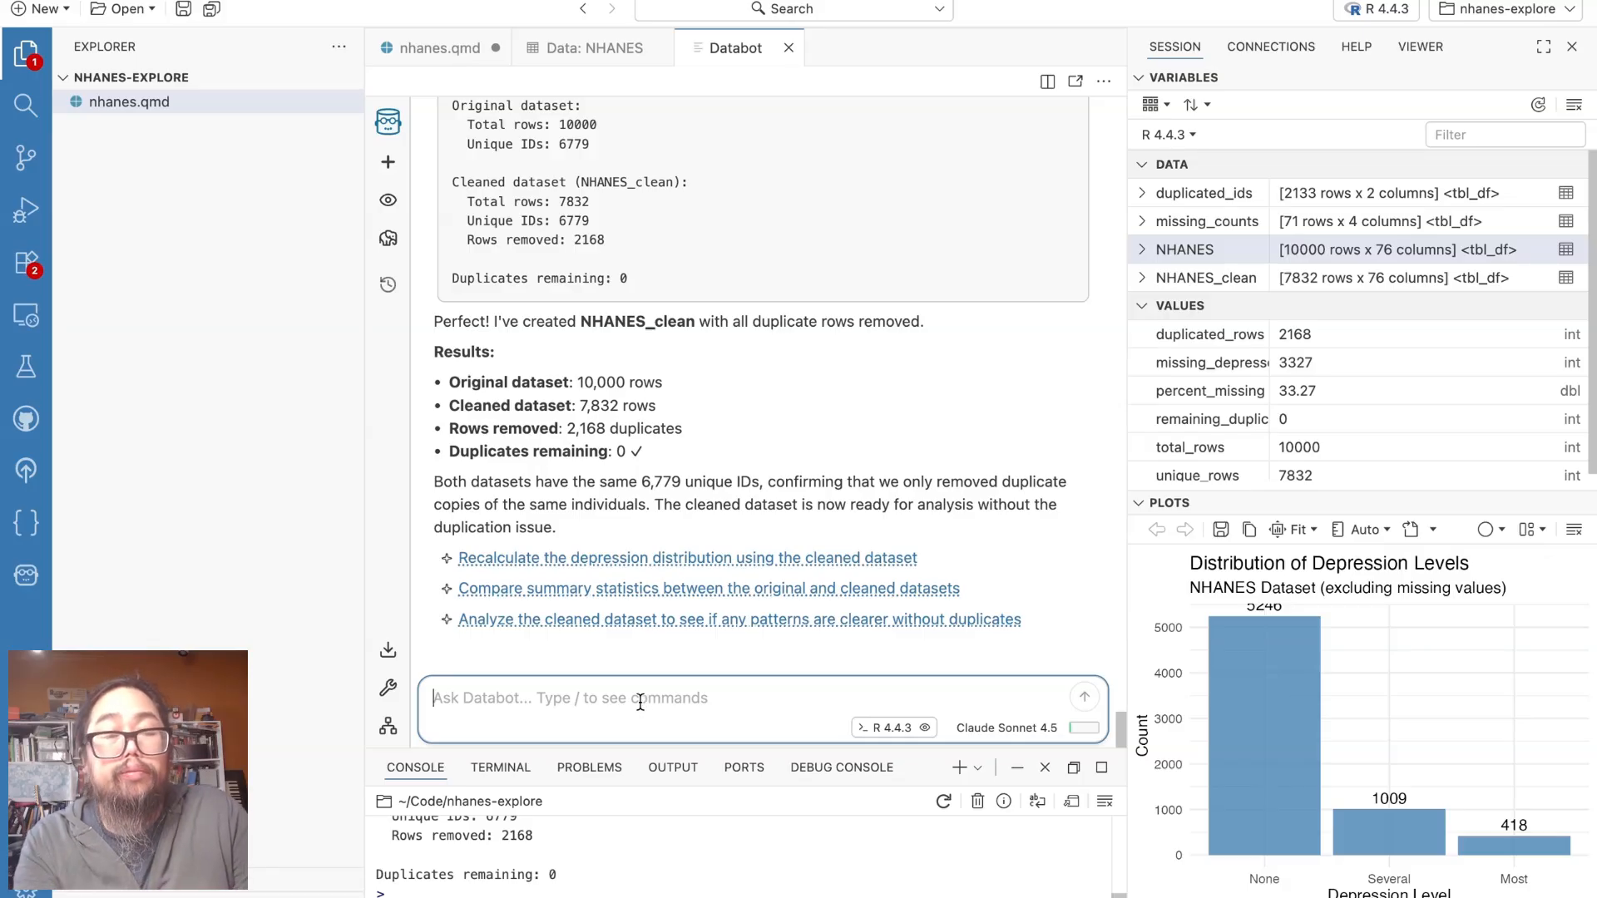
- Send Databot the request "Plot the categories of the Depressed variable"
{"action": "type", "text": "Look"}
{"action": "key", "text": "BackSpace"}
{"action": "key", "text": "BackSpace"}
{"action": "key", "text": "BackSpace"}
{"action": "key", "text": "BackSpace"}
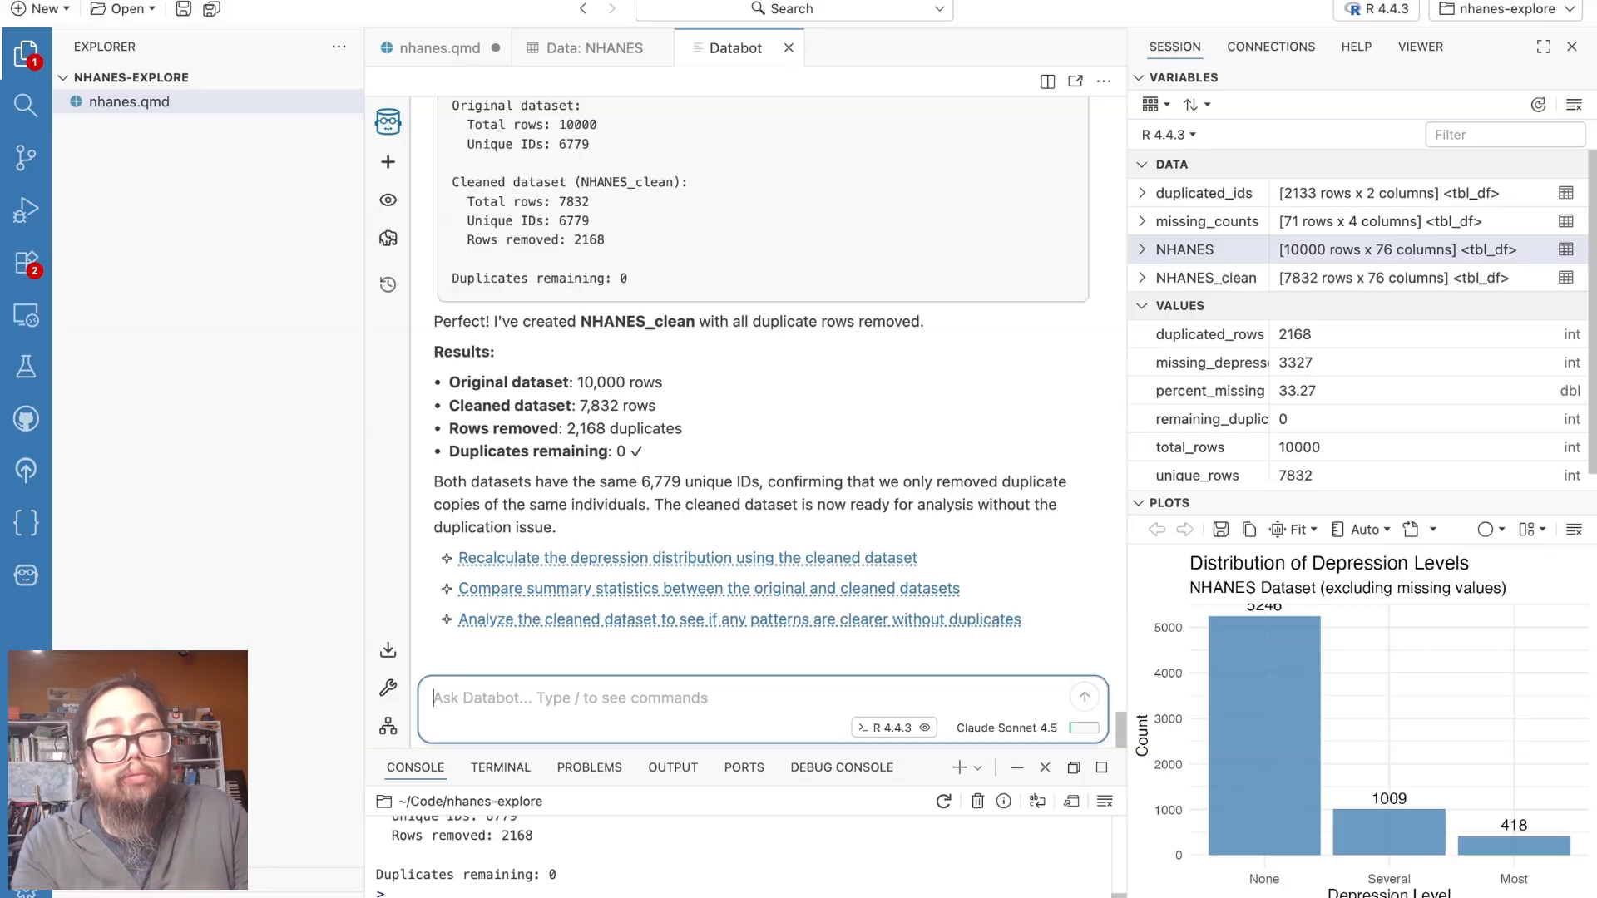
{"action": "type", "text": "Plot the cate"}
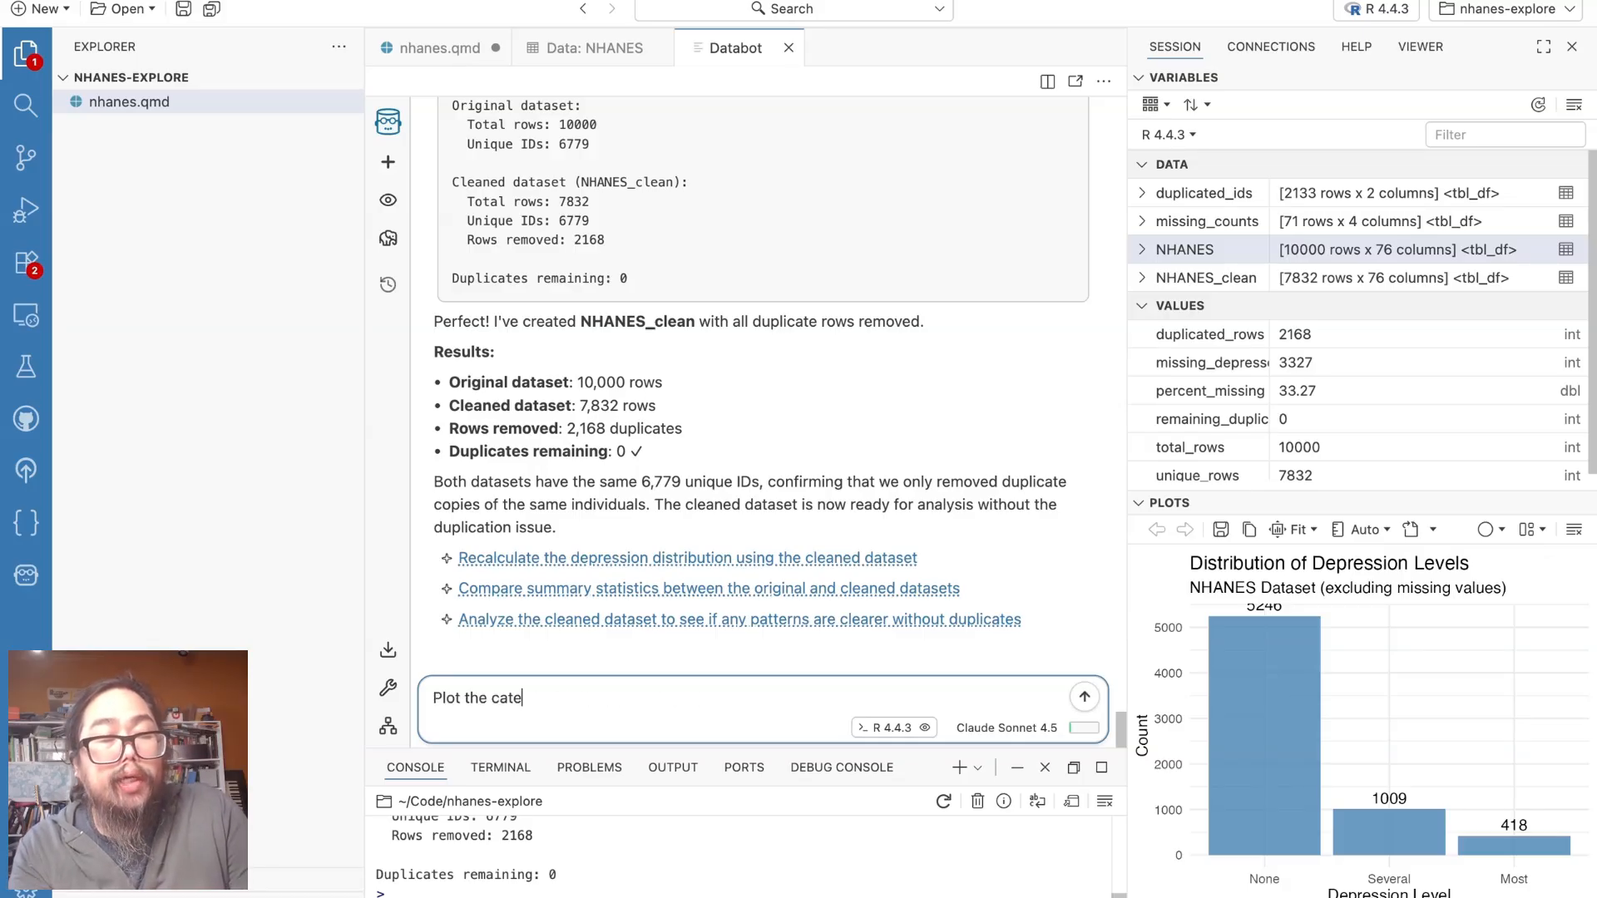
{"action": "type", "text": "gories o"}
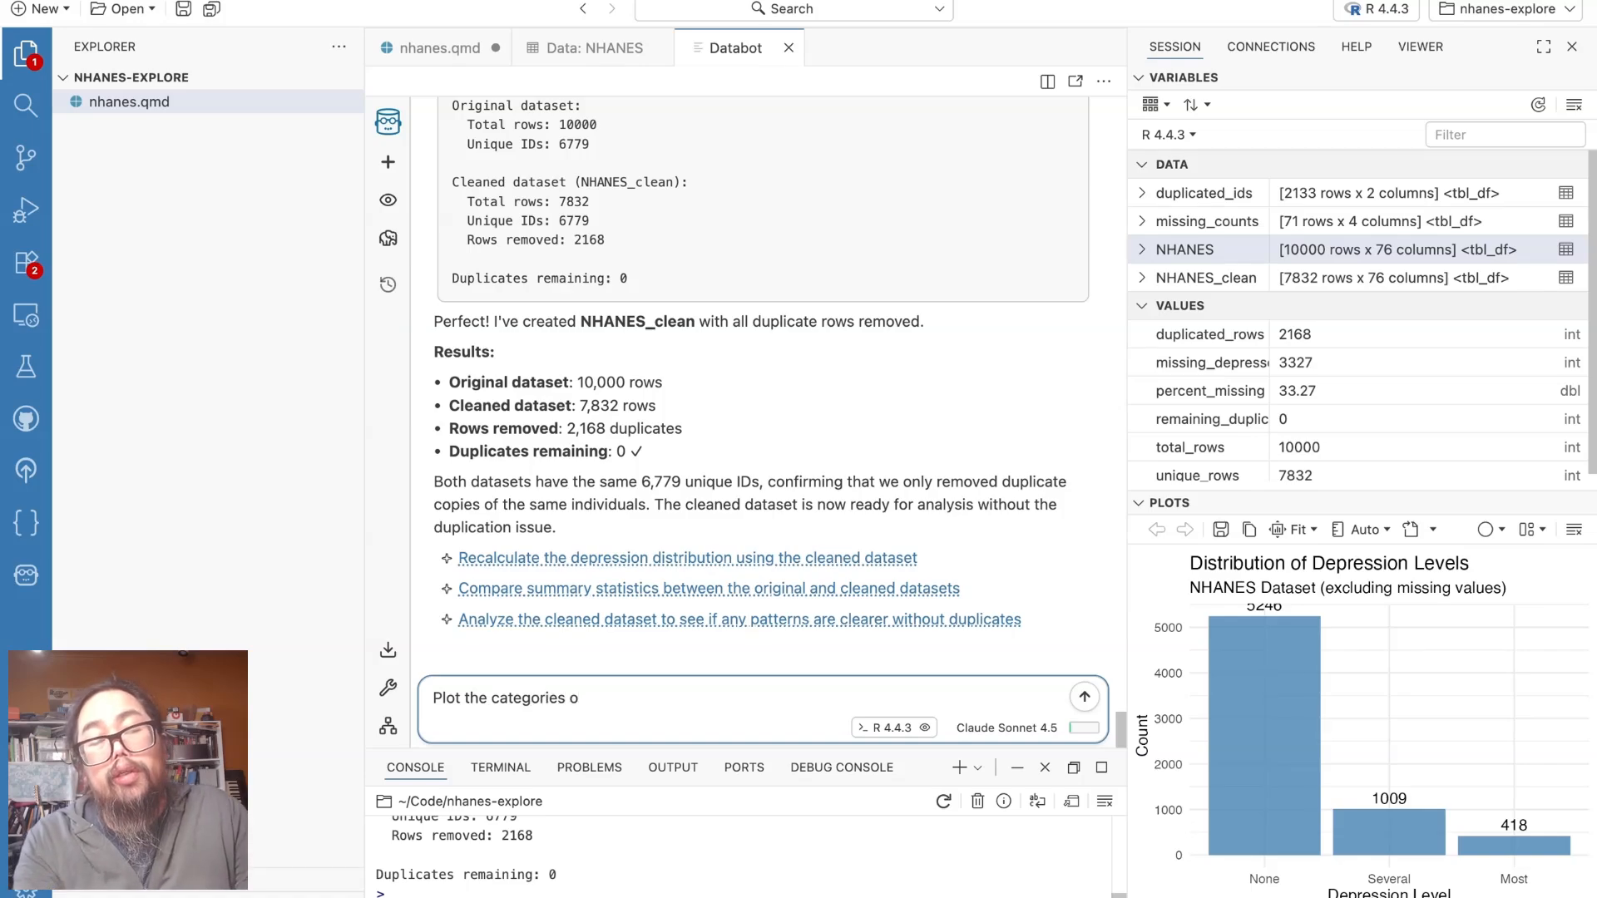
{"action": "type", "text": "f"}
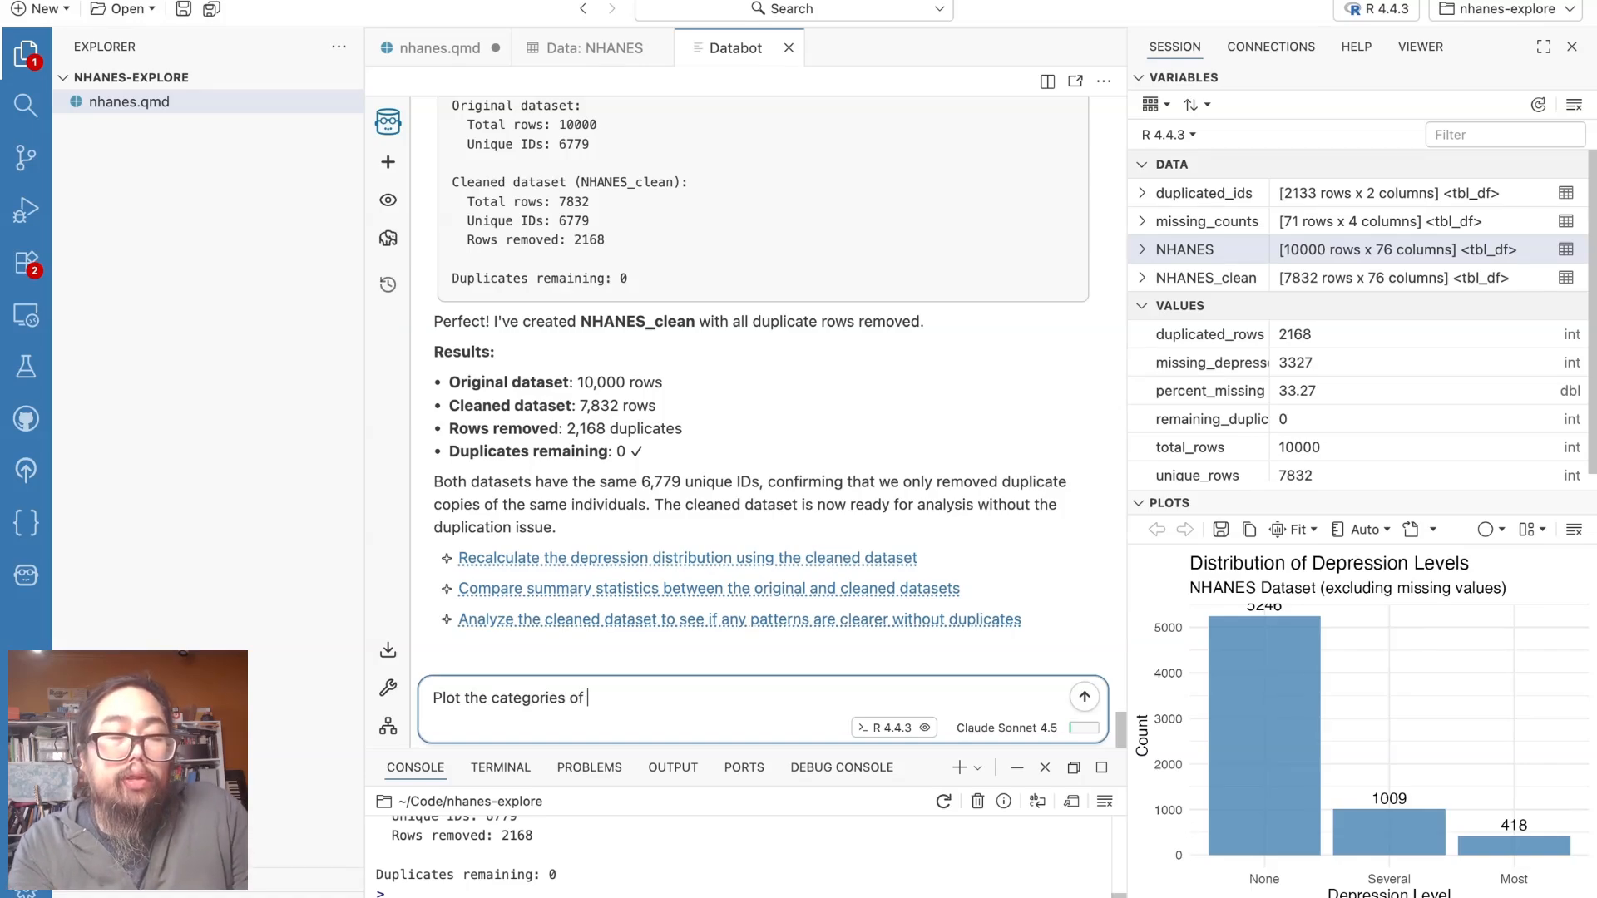
{"action": "type", "text": " the Dep"}
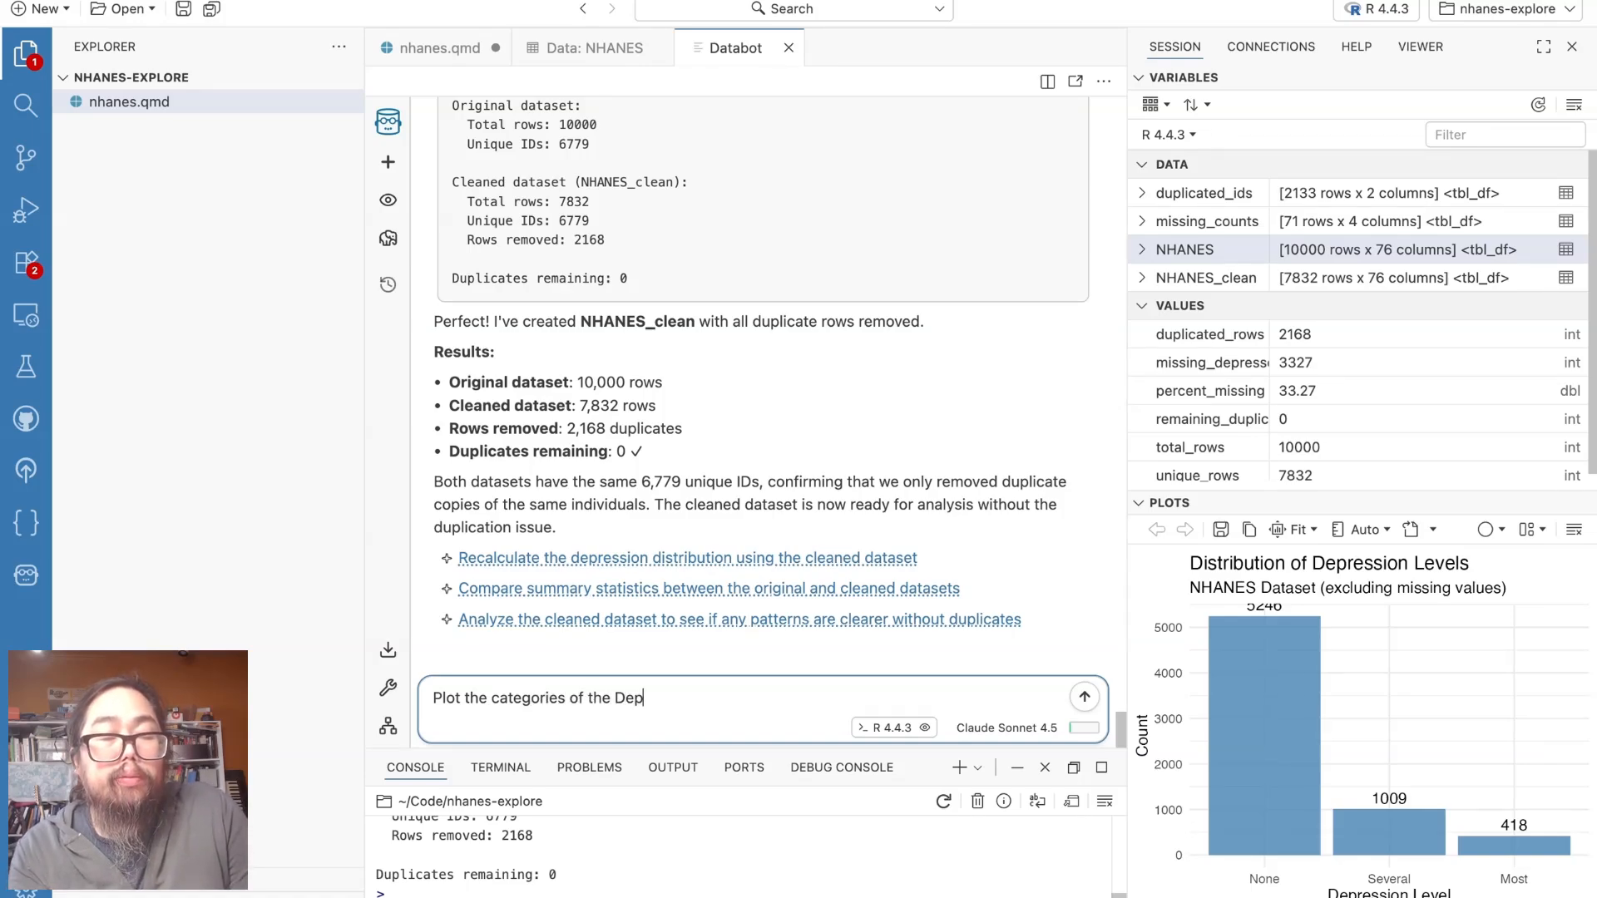
{"action": "type", "text": "ressed variable"}
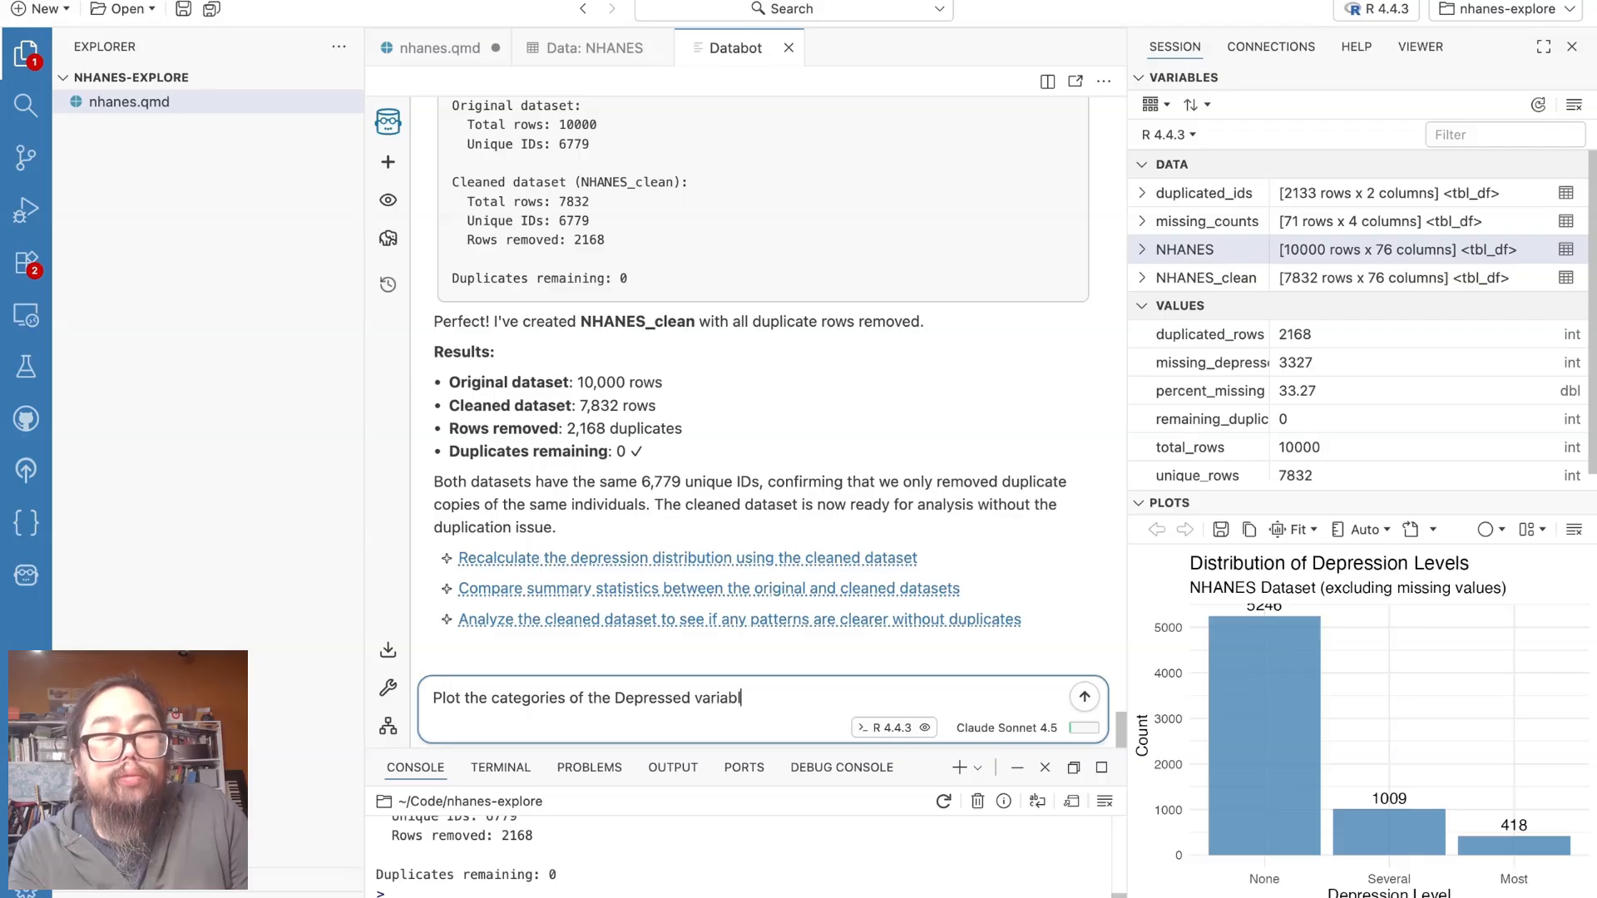
{"action": "key", "text": "Return"}
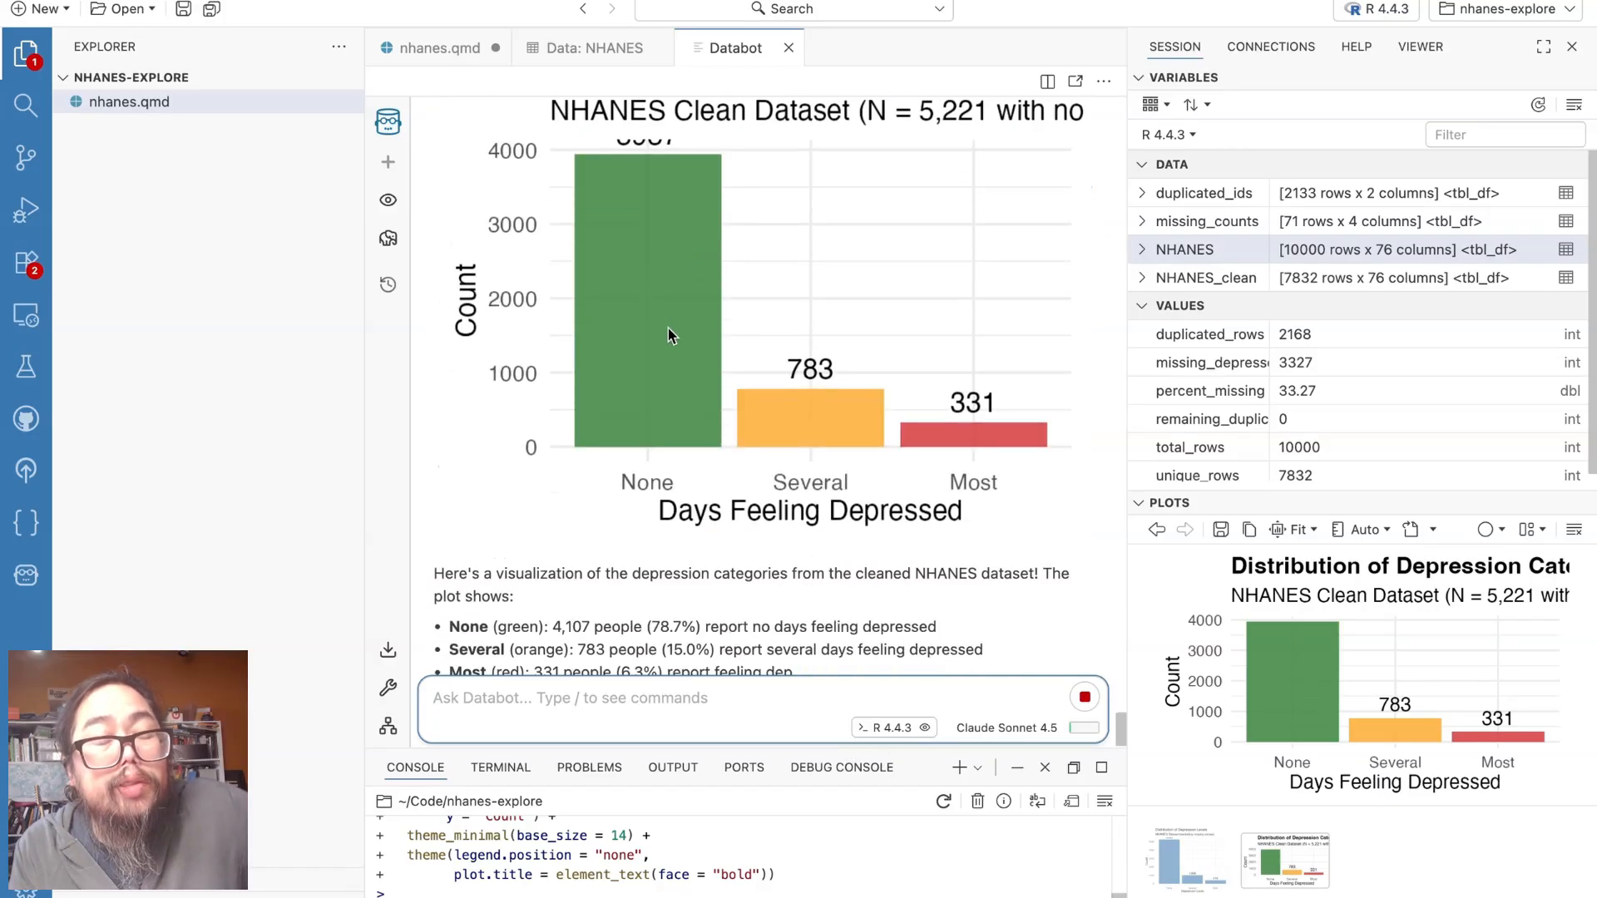
- Examine the Depressed category bar chart and Databot's written summary of the category shares
{"action": "scroll", "coordinate": [667, 327], "scroll_direction": "up", "scroll_amount": 1}
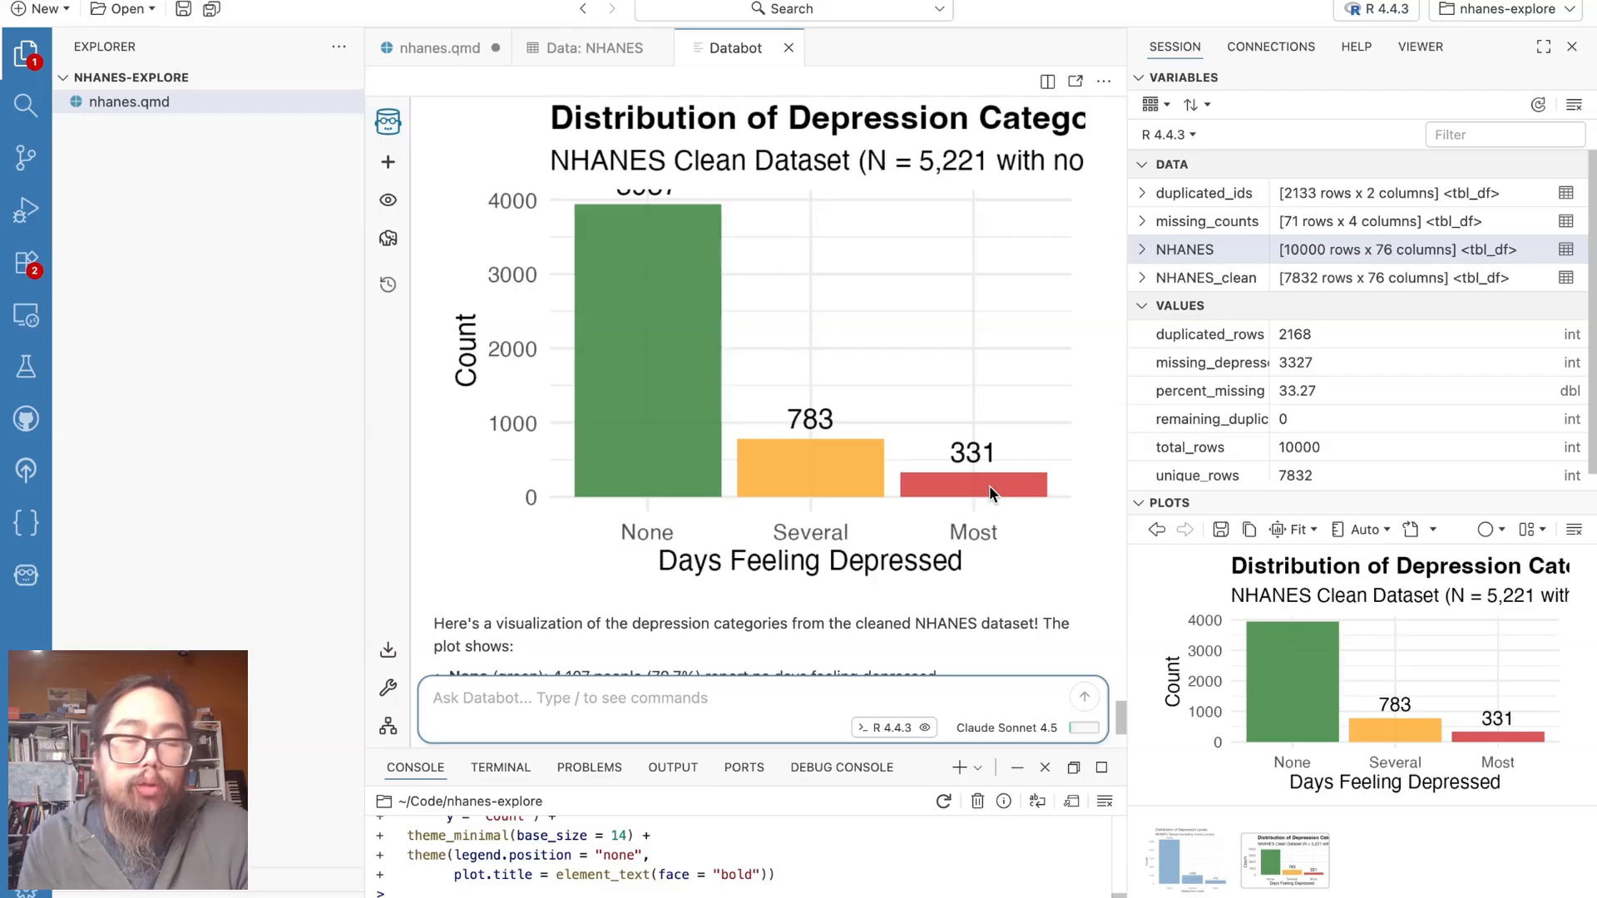
{"action": "scroll", "coordinate": [863, 471], "scroll_direction": "down", "scroll_amount": 3}
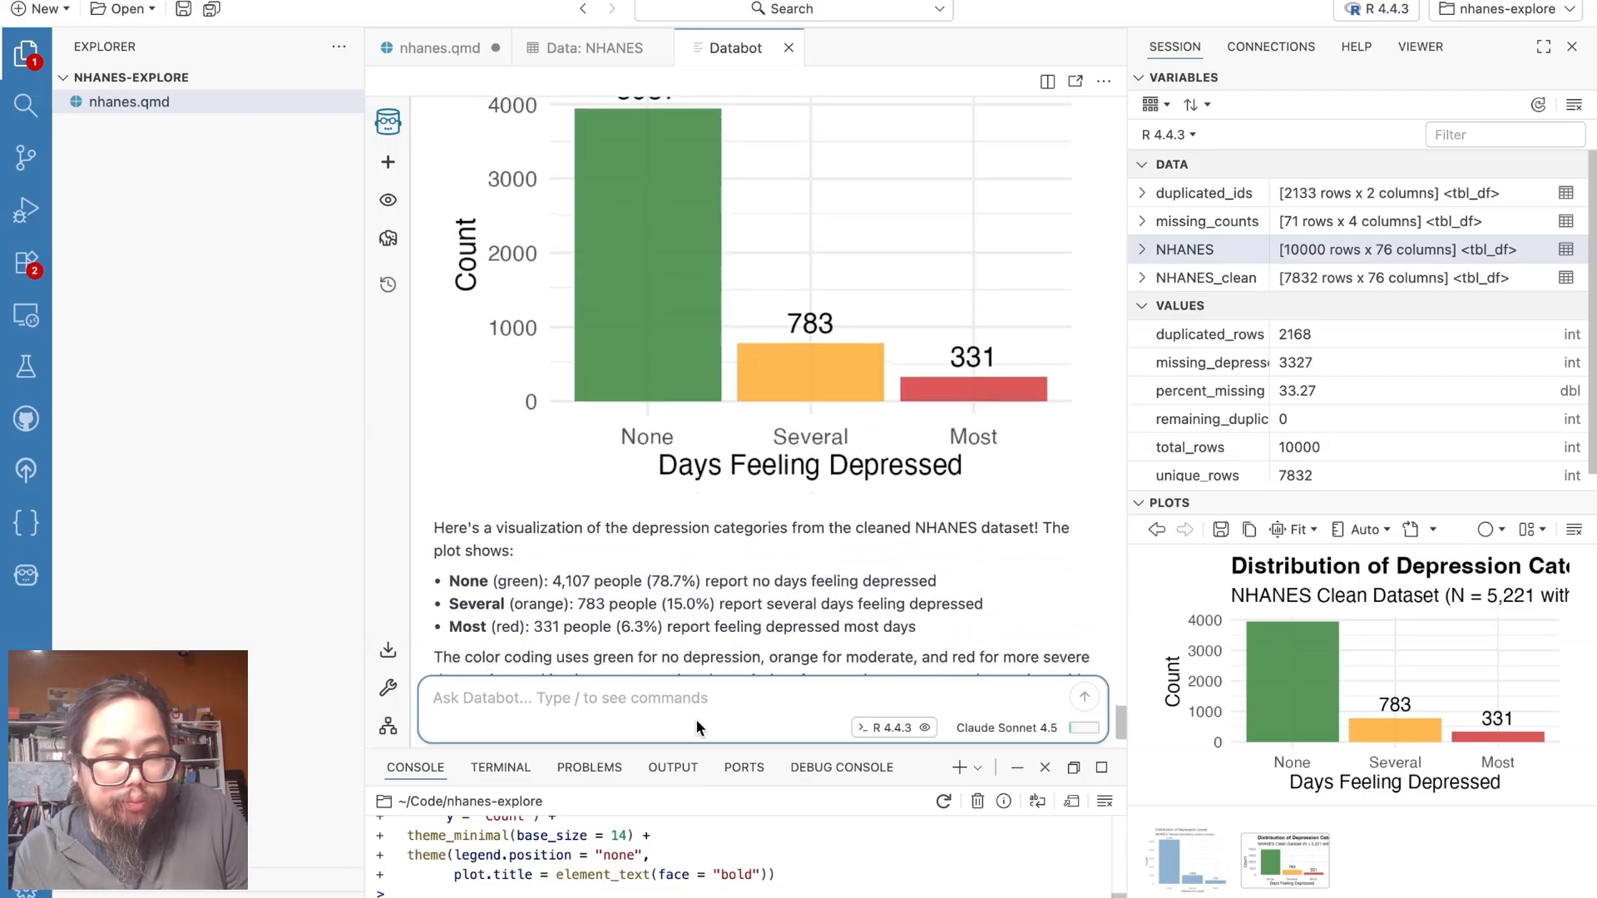
{"action": "scroll", "coordinate": [677, 426], "scroll_direction": "up", "scroll_amount": 2}
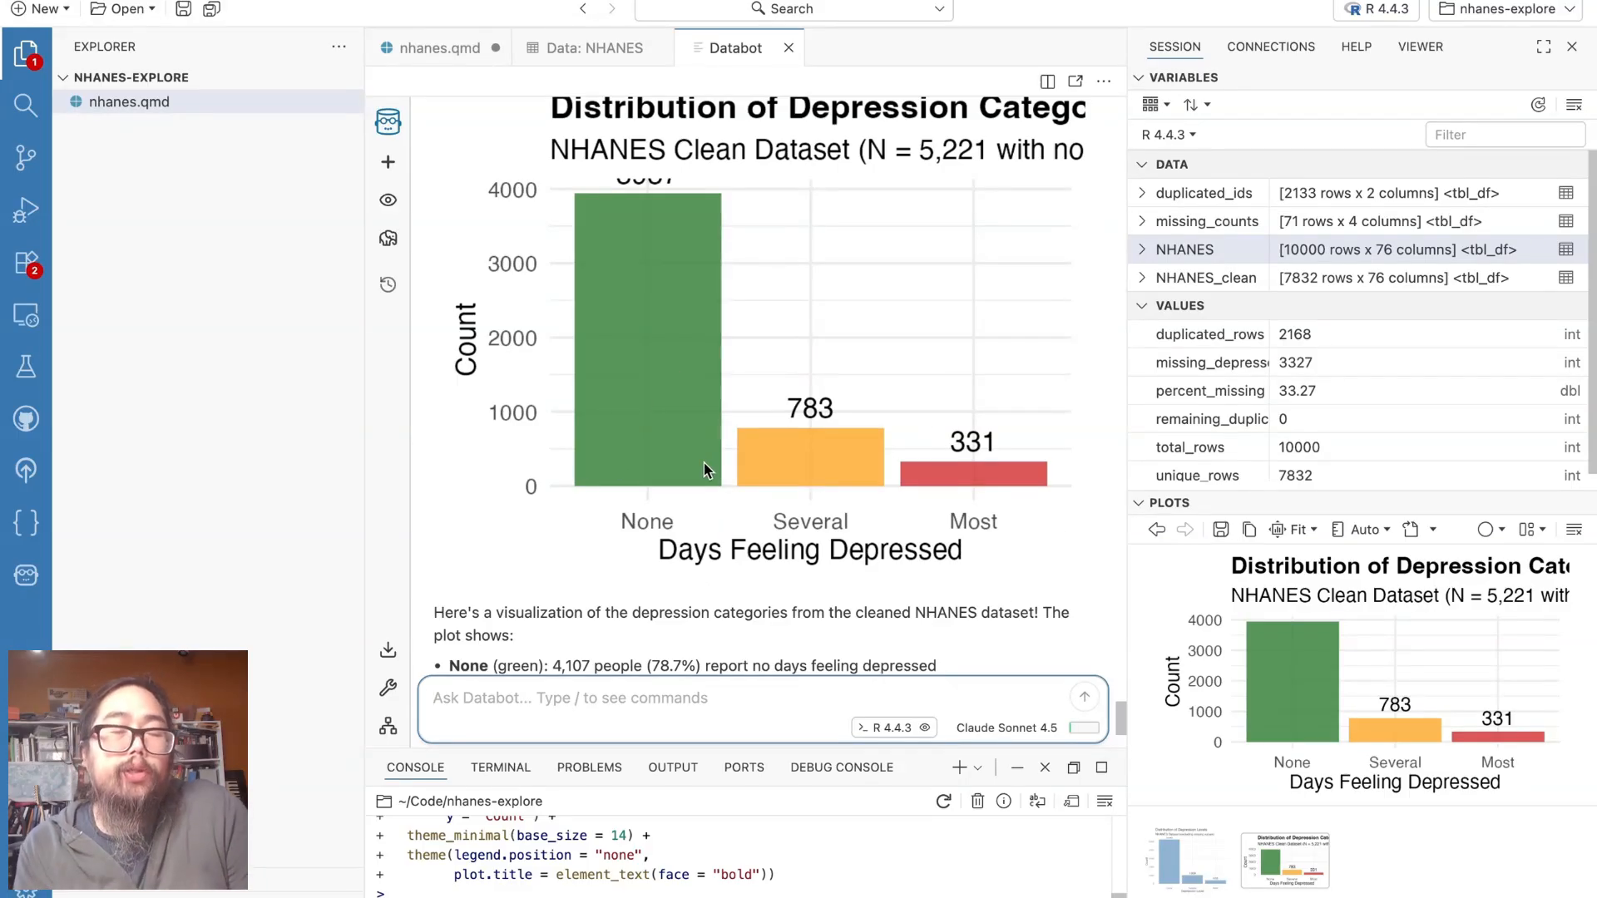
{"action": "left_click", "coordinate": [587, 703]}
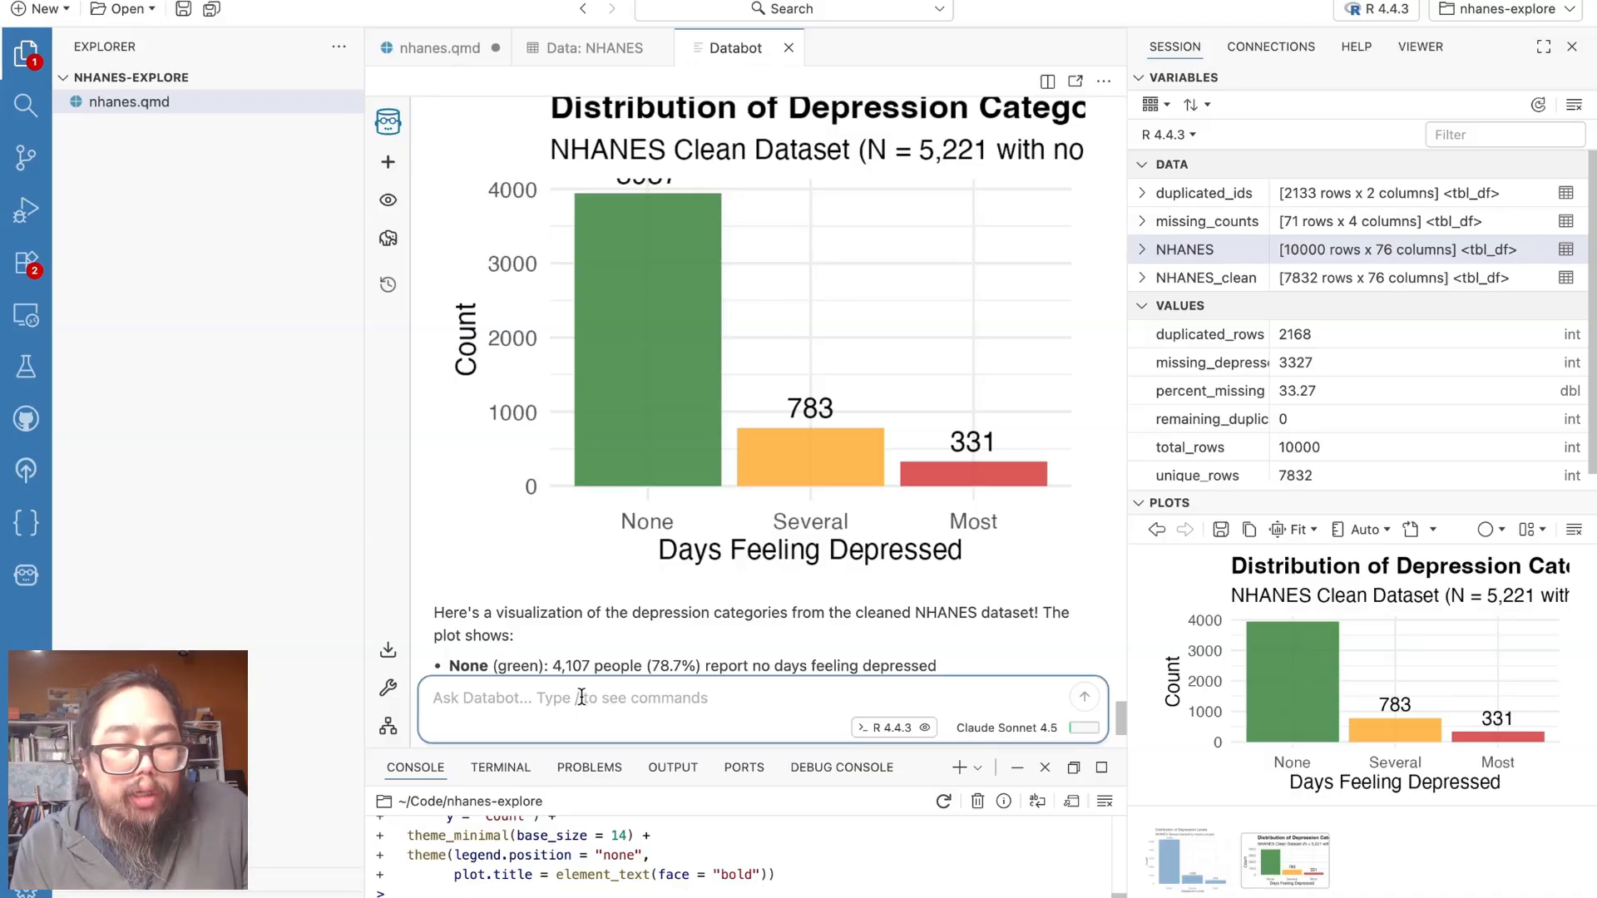
{"action": "scroll", "coordinate": [588, 703], "scroll_direction": "down", "scroll_amount": 3}
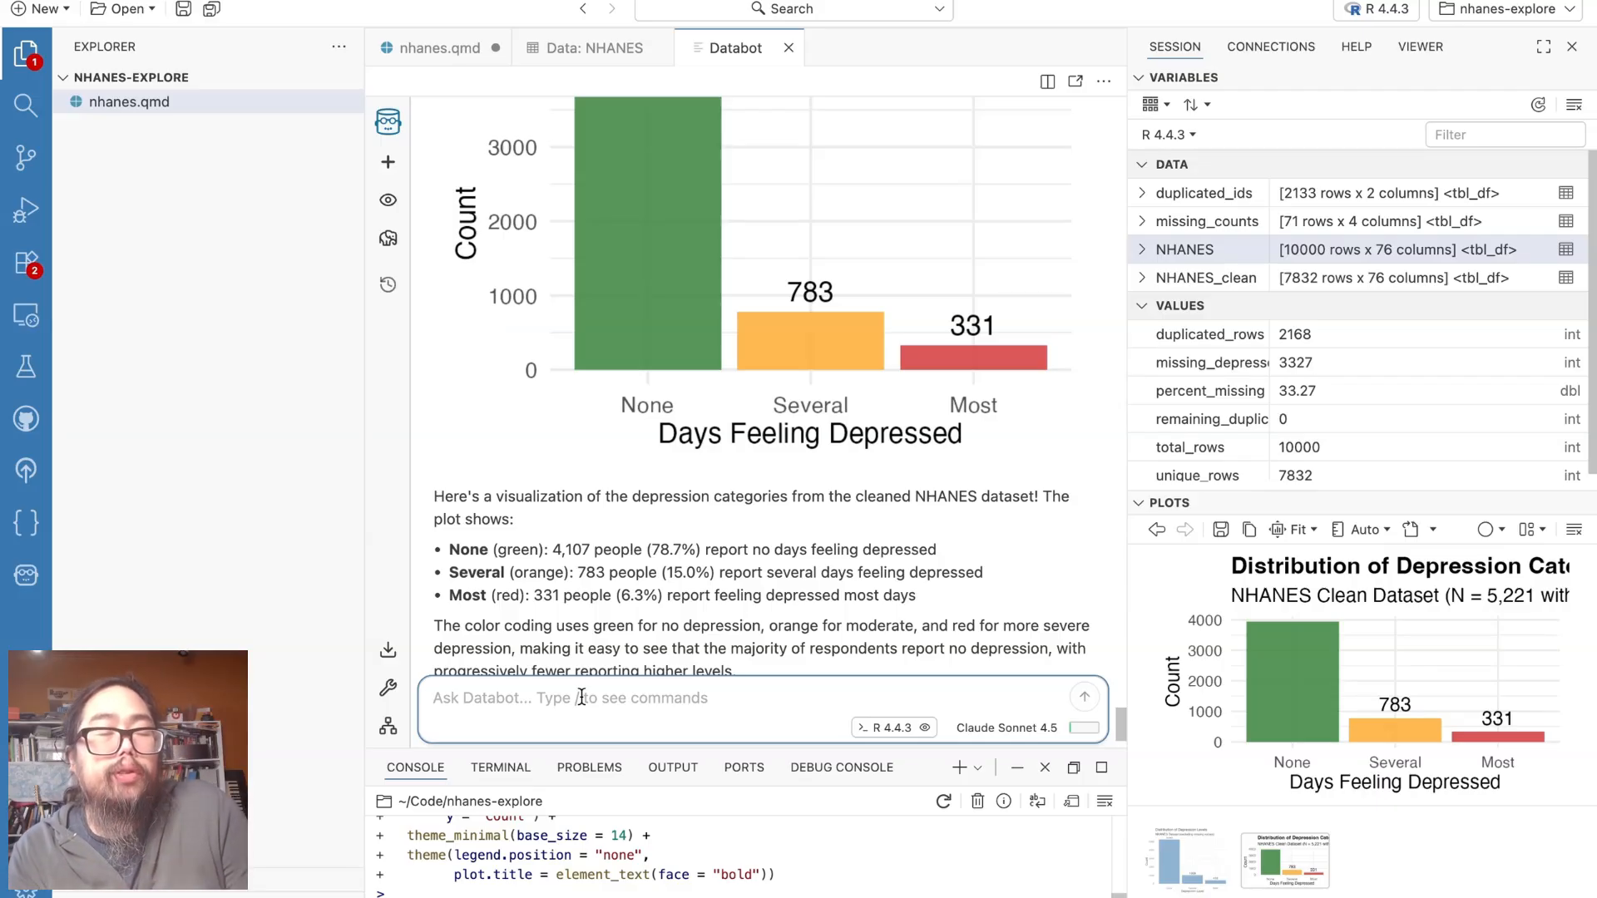
{"action": "type", "text": "Plot"}
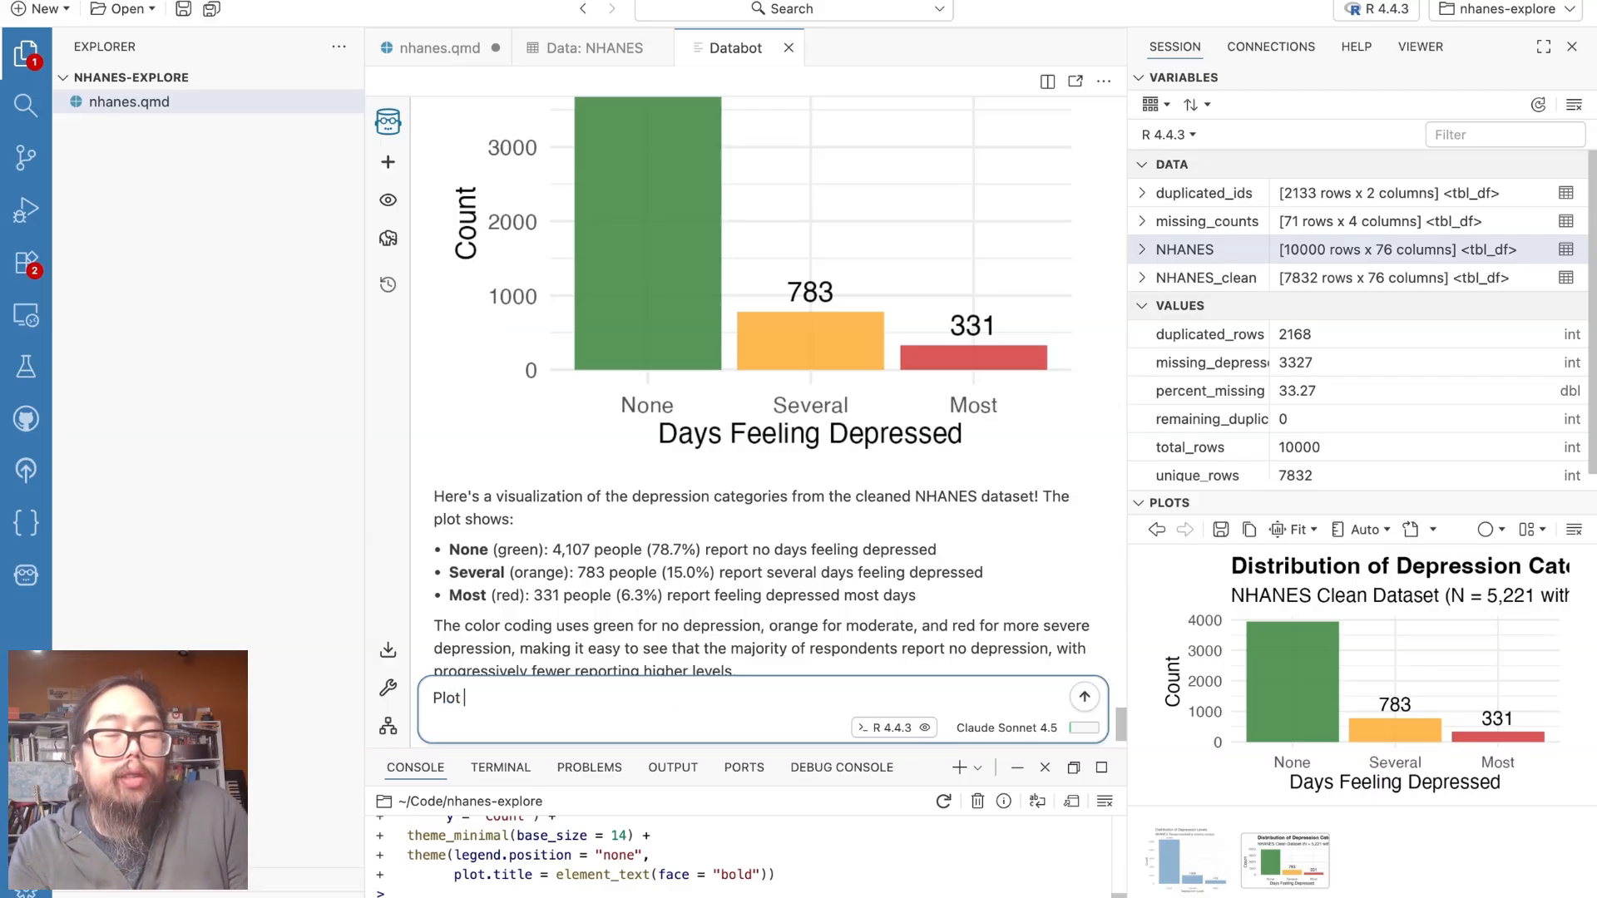
{"action": "key", "text": "BackSpace"}
{"action": "key", "text": "BackSpace"}
{"action": "key", "text": "BackSpace"}
{"action": "key", "text": "BackSpace"}
{"action": "key", "text": "BackSpace"}
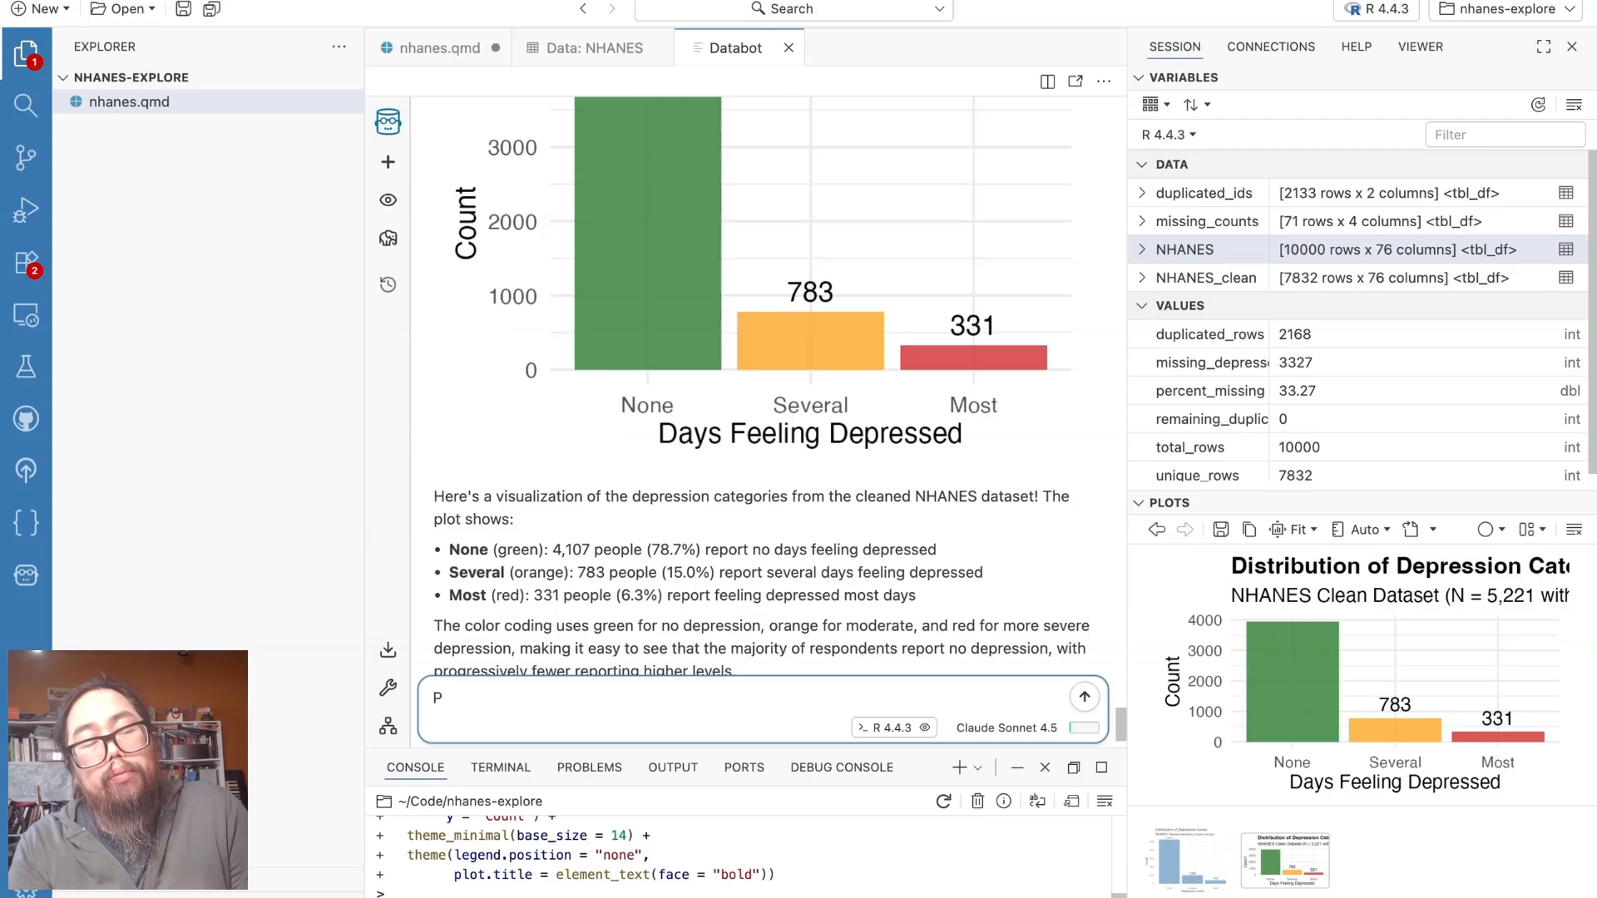
- Draft the Databot request "Make a crosstable of physical activity variables"
{"action": "type", "text": "Make "}
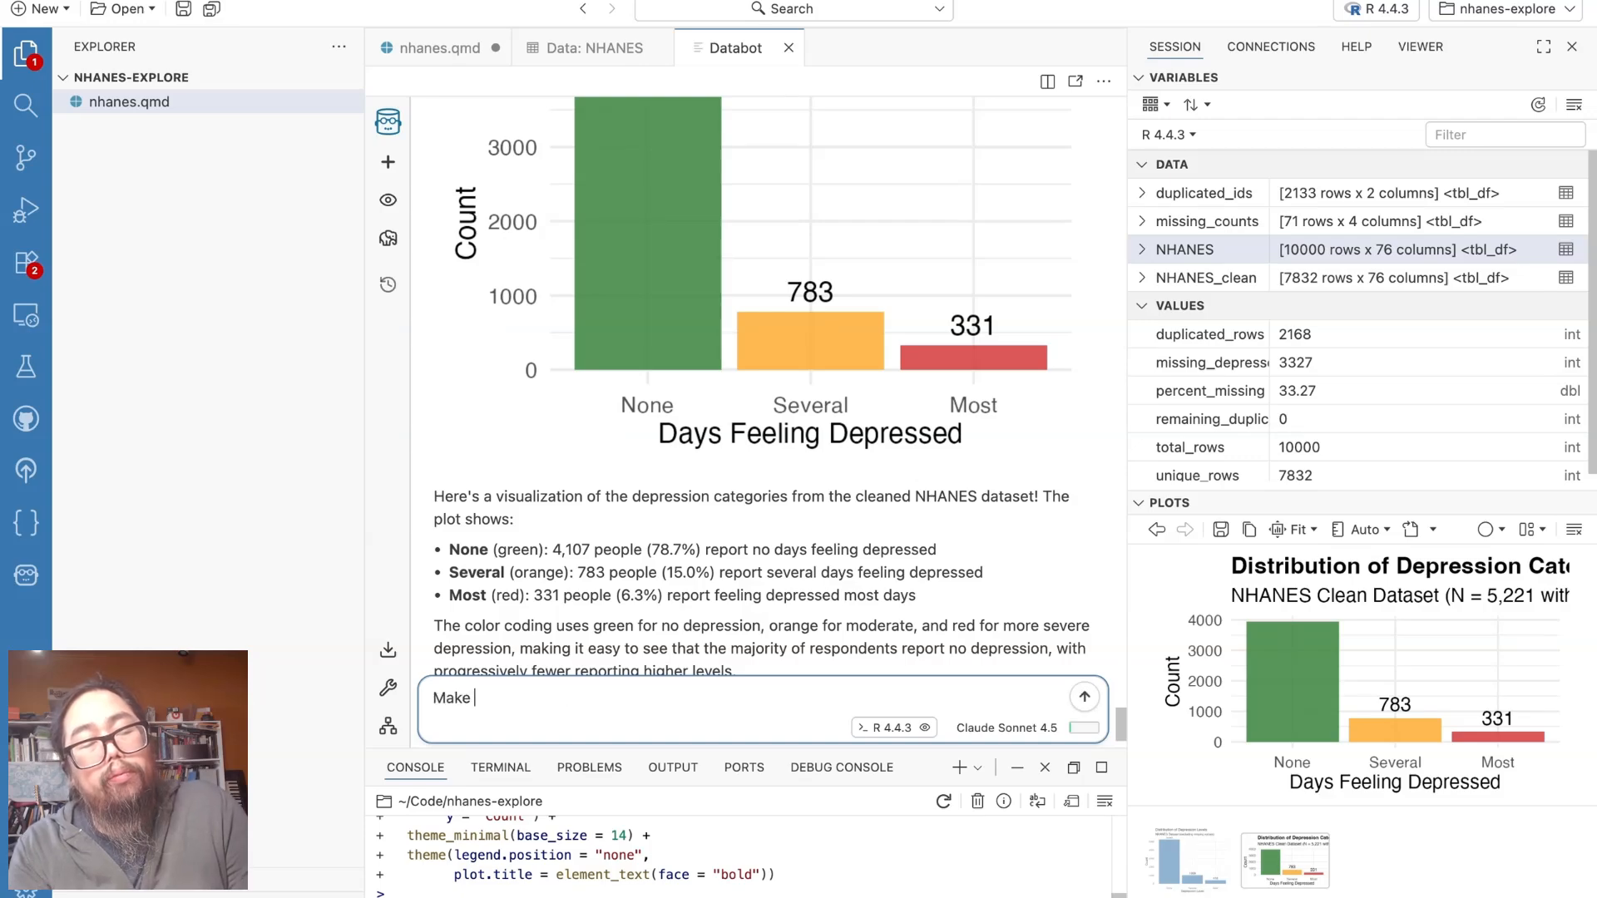
{"action": "type", "text": "a crosstable of"}
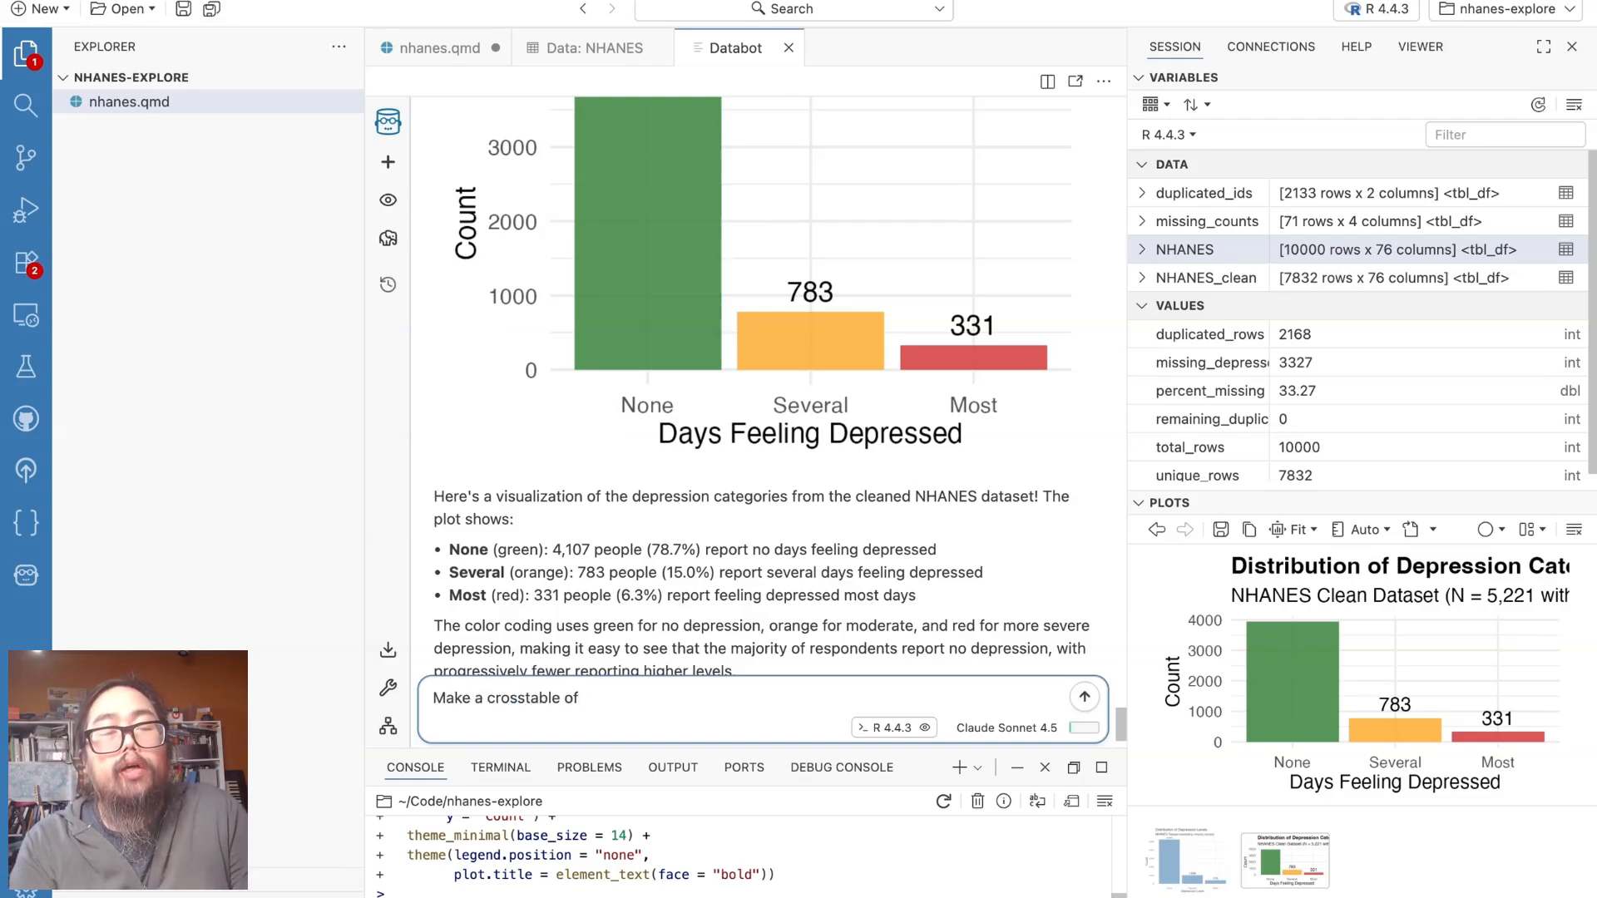
{"action": "type", "text": " physical"}
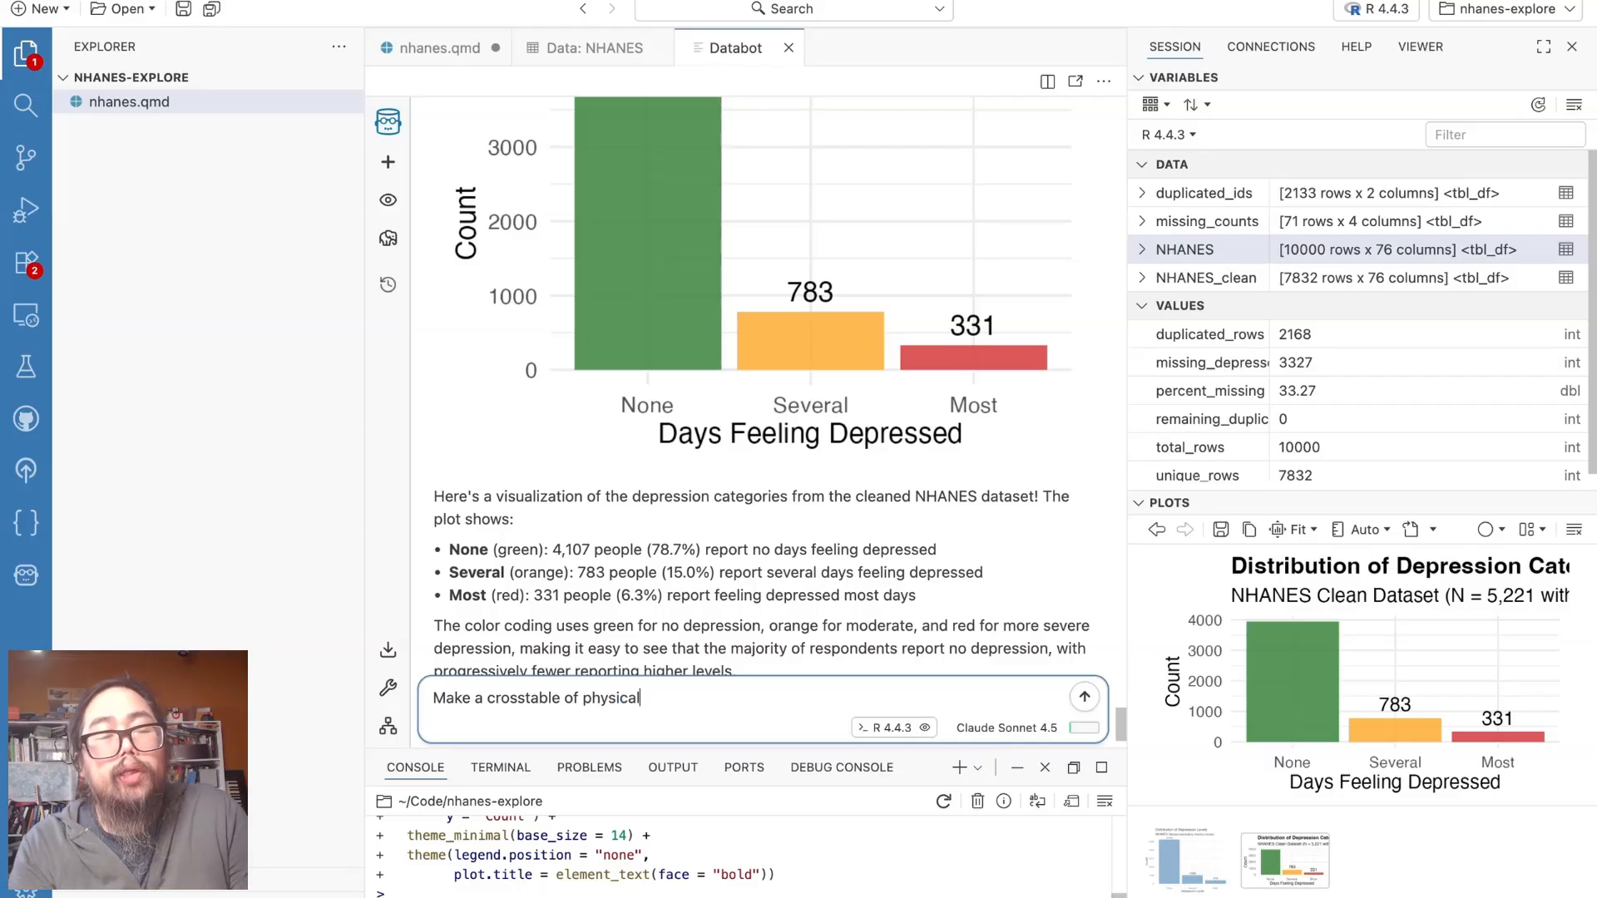
{"action": "type", "text": " activity vs d"}
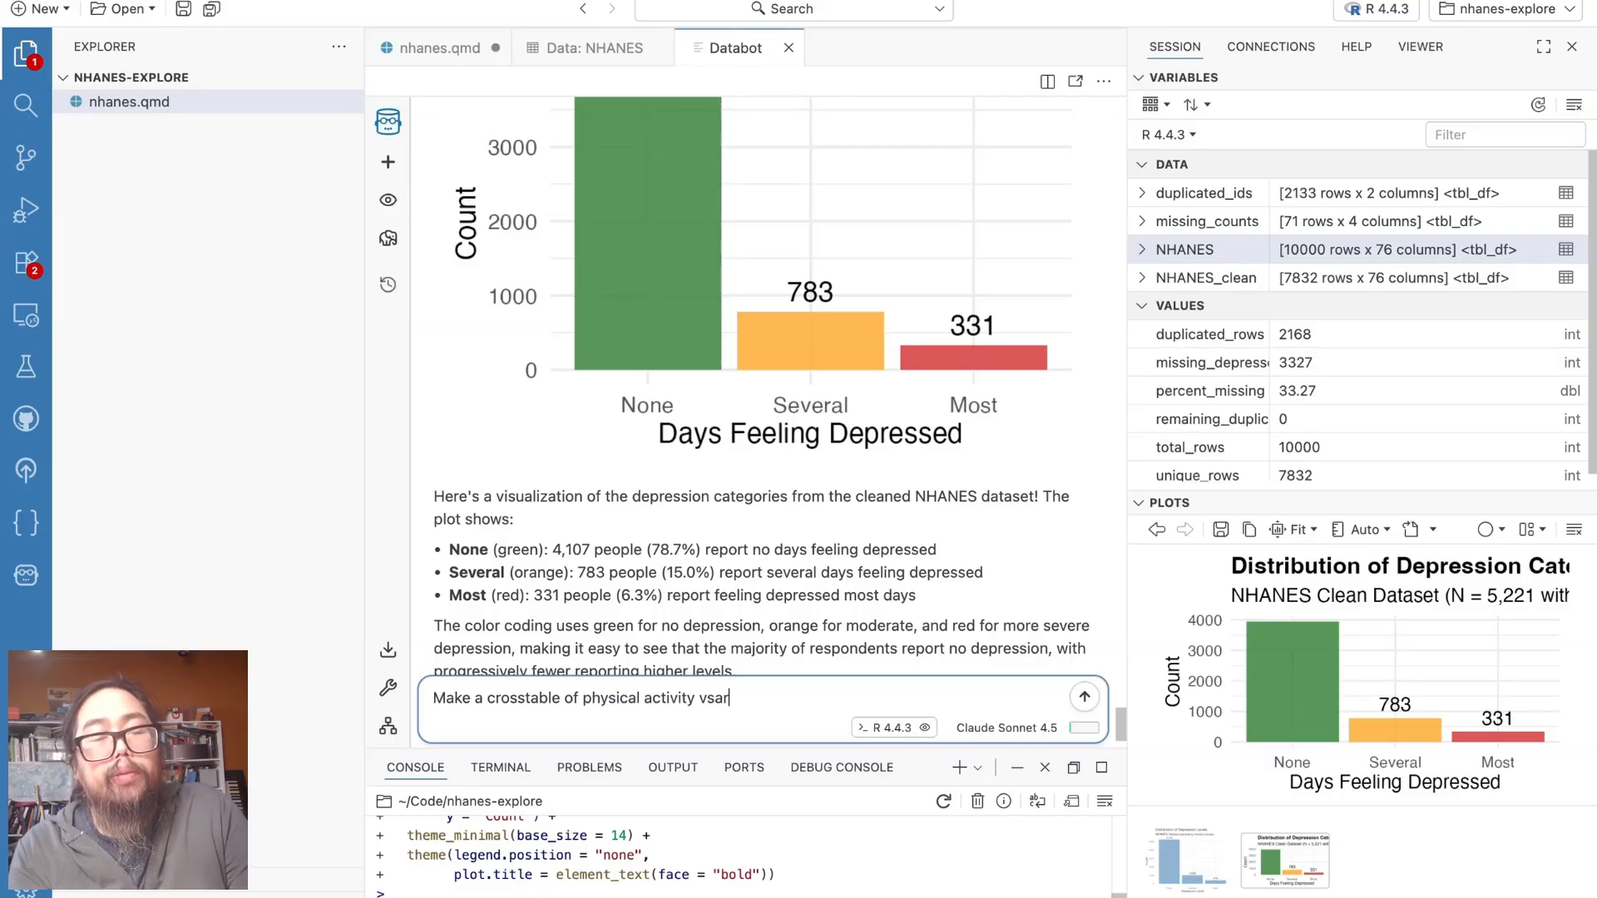
{"action": "key", "text": "BackSpace"}
{"action": "key", "text": "BackSpace"}
{"action": "type", "text": "riba"}
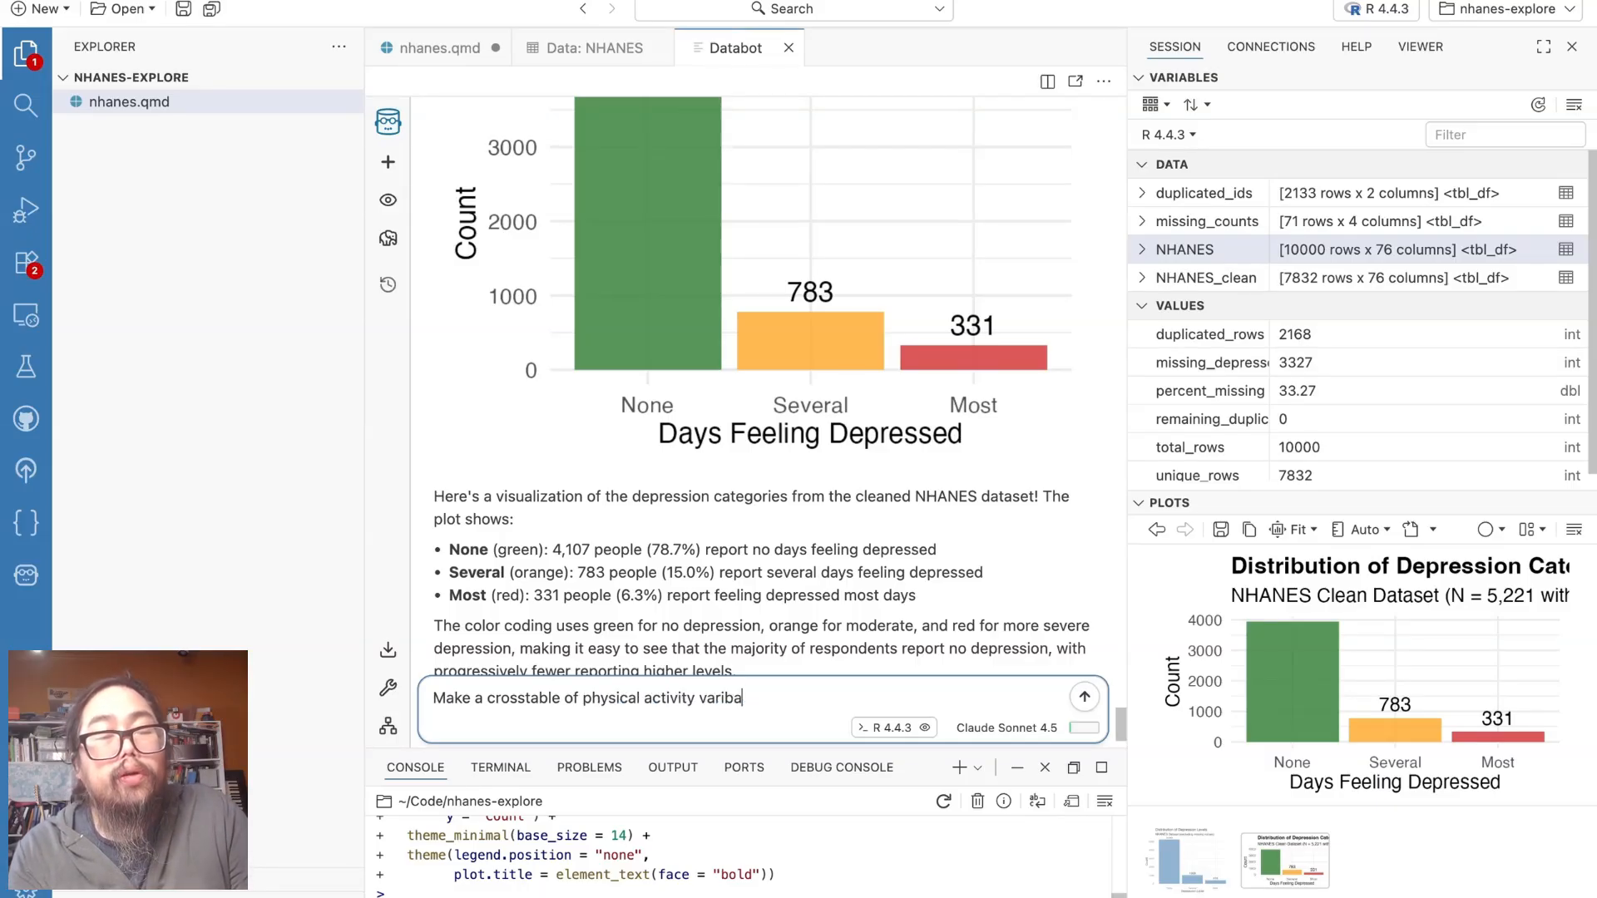
{"action": "key", "text": "BackSpace"}
{"action": "key", "text": "BackSpace"}
{"action": "type", "text": "ables"}
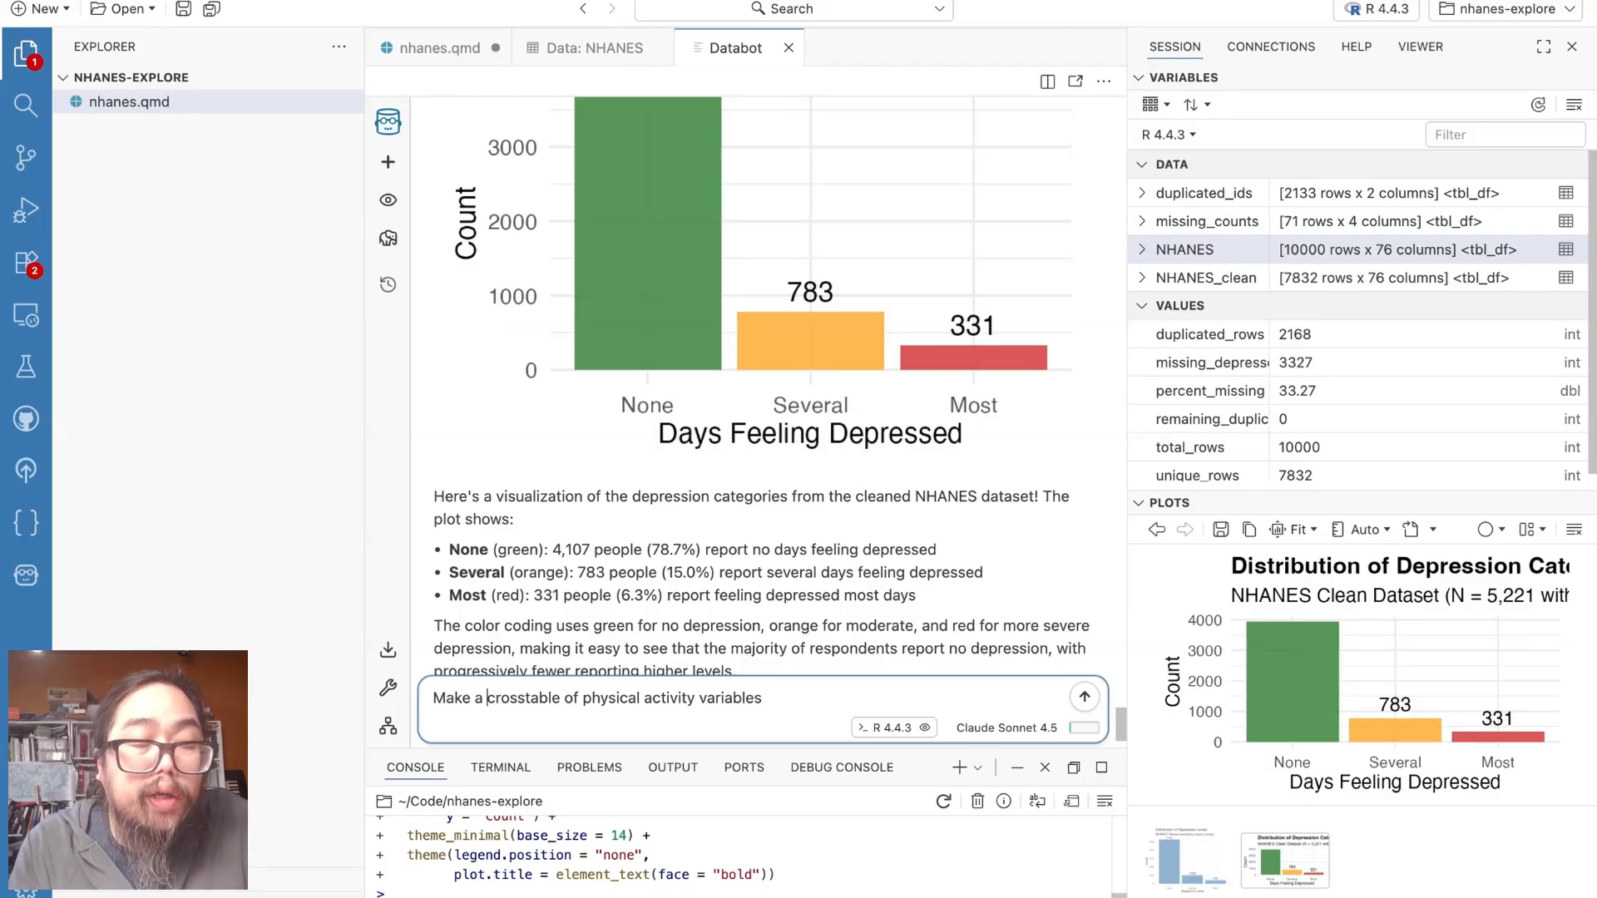
- Reword the drafted request to the plural: "Make crosstables of physical activity variables"
{"action": "key", "text": "BackSpace"}
{"action": "key", "text": "BackSpace"}
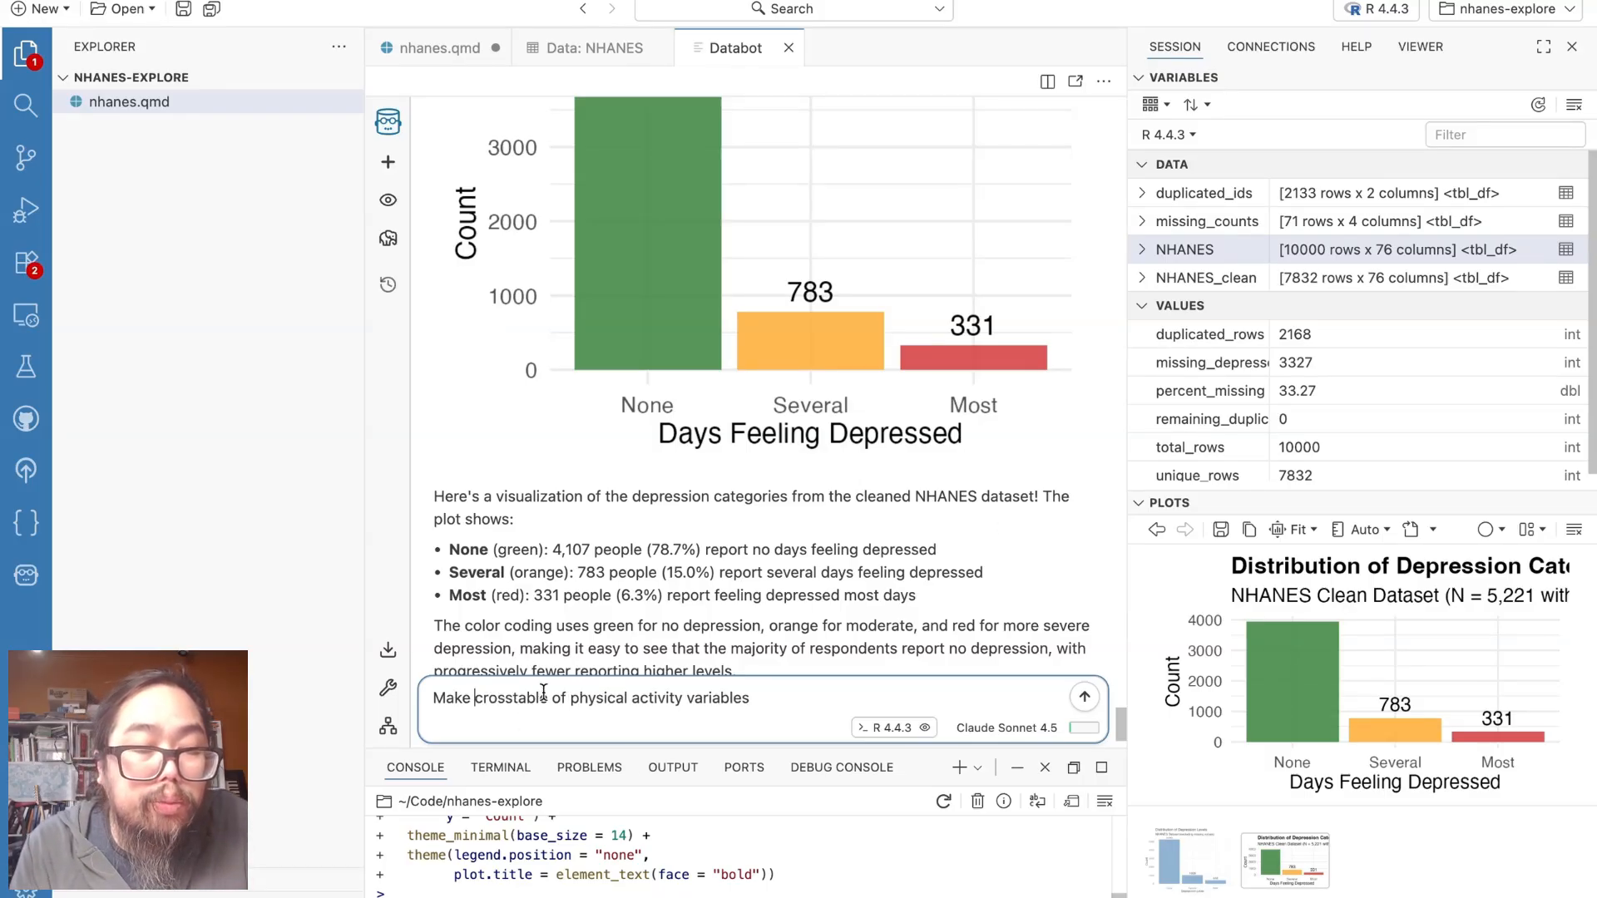
{"action": "left_click", "coordinate": [546, 698]}
{"action": "type", "text": "s "}
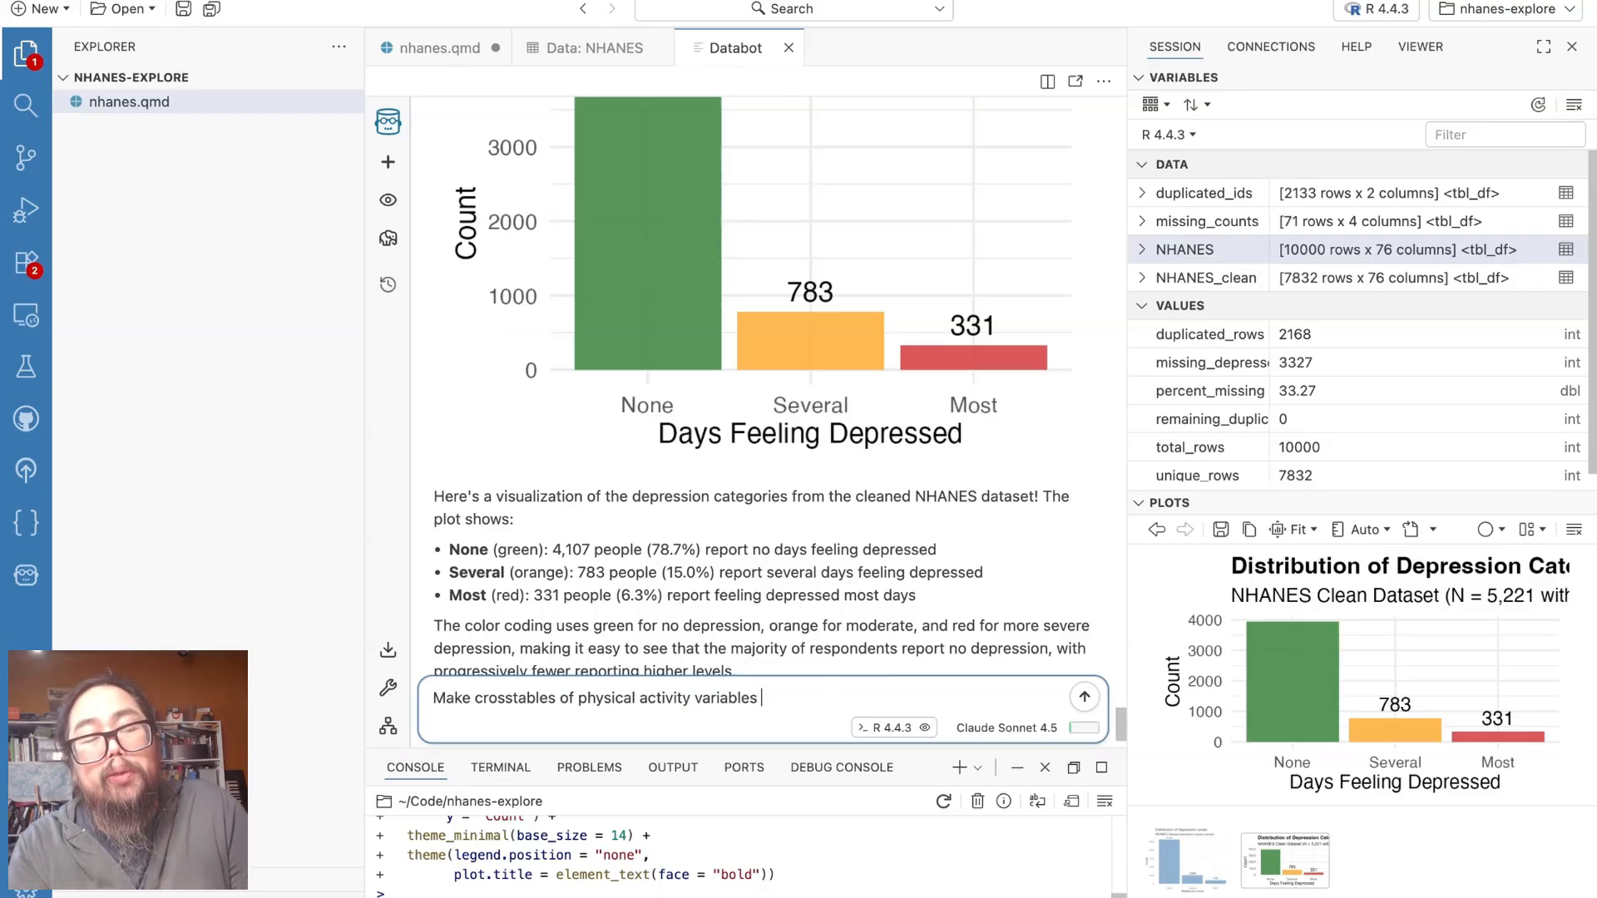
{"action": "type", "text": "versused"}
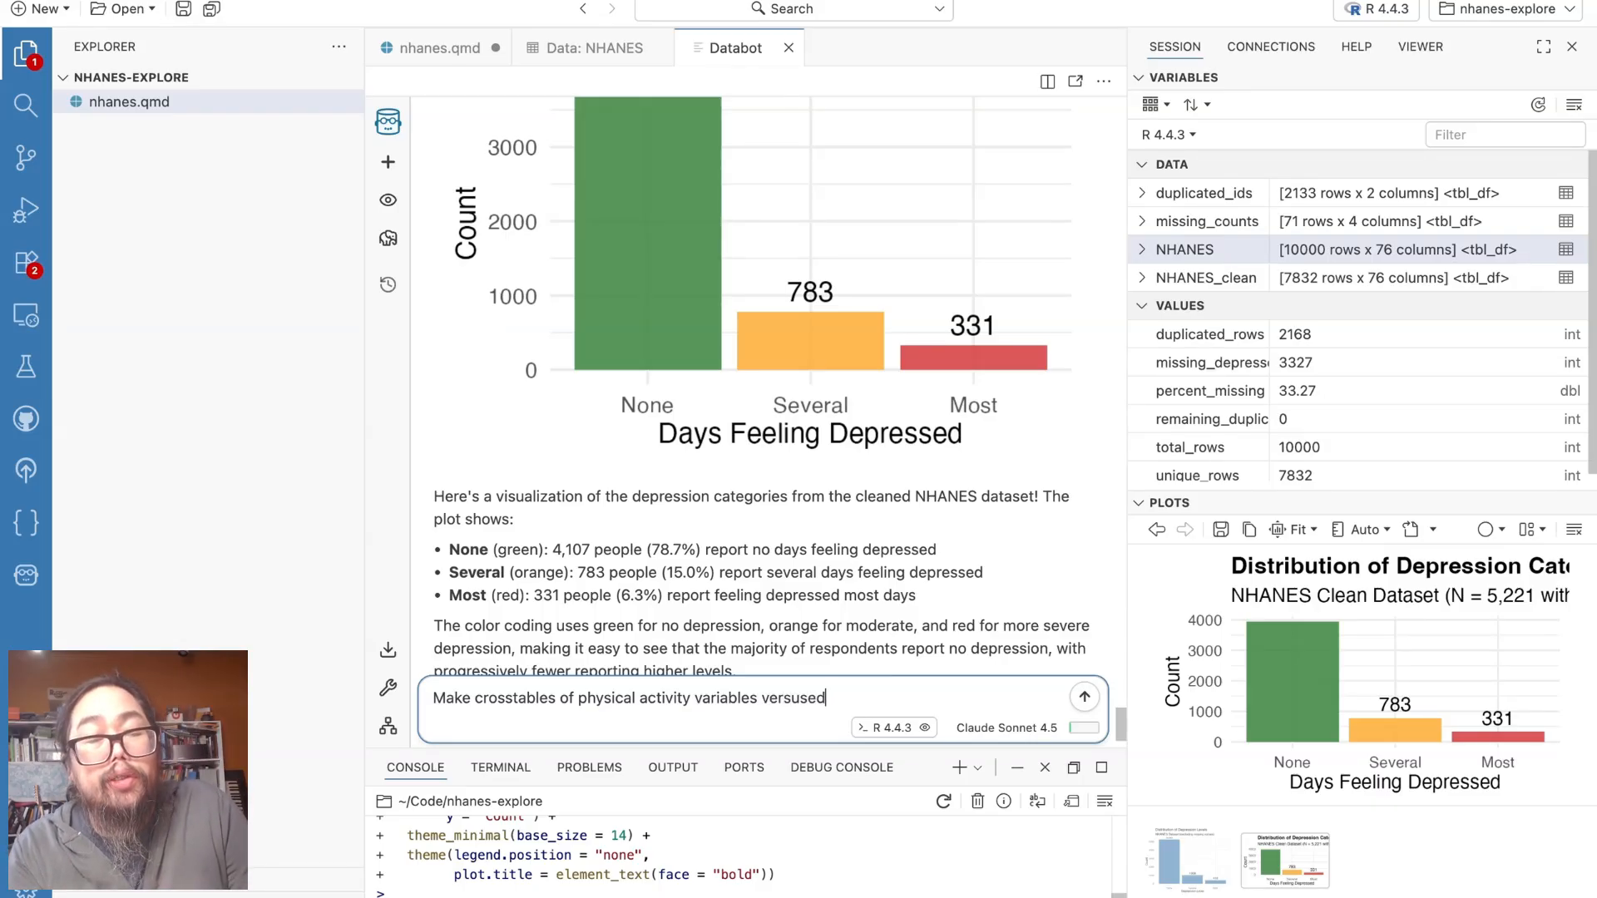
- Complete the request with "versus the Depressed Variable" and send it to Databot
{"action": "key", "text": "BackSpace"}
{"action": "key", "text": "BackSpace"}
{"action": "key", "text": "BackSpace"}
{"action": "type", "text": "s the Dper"}
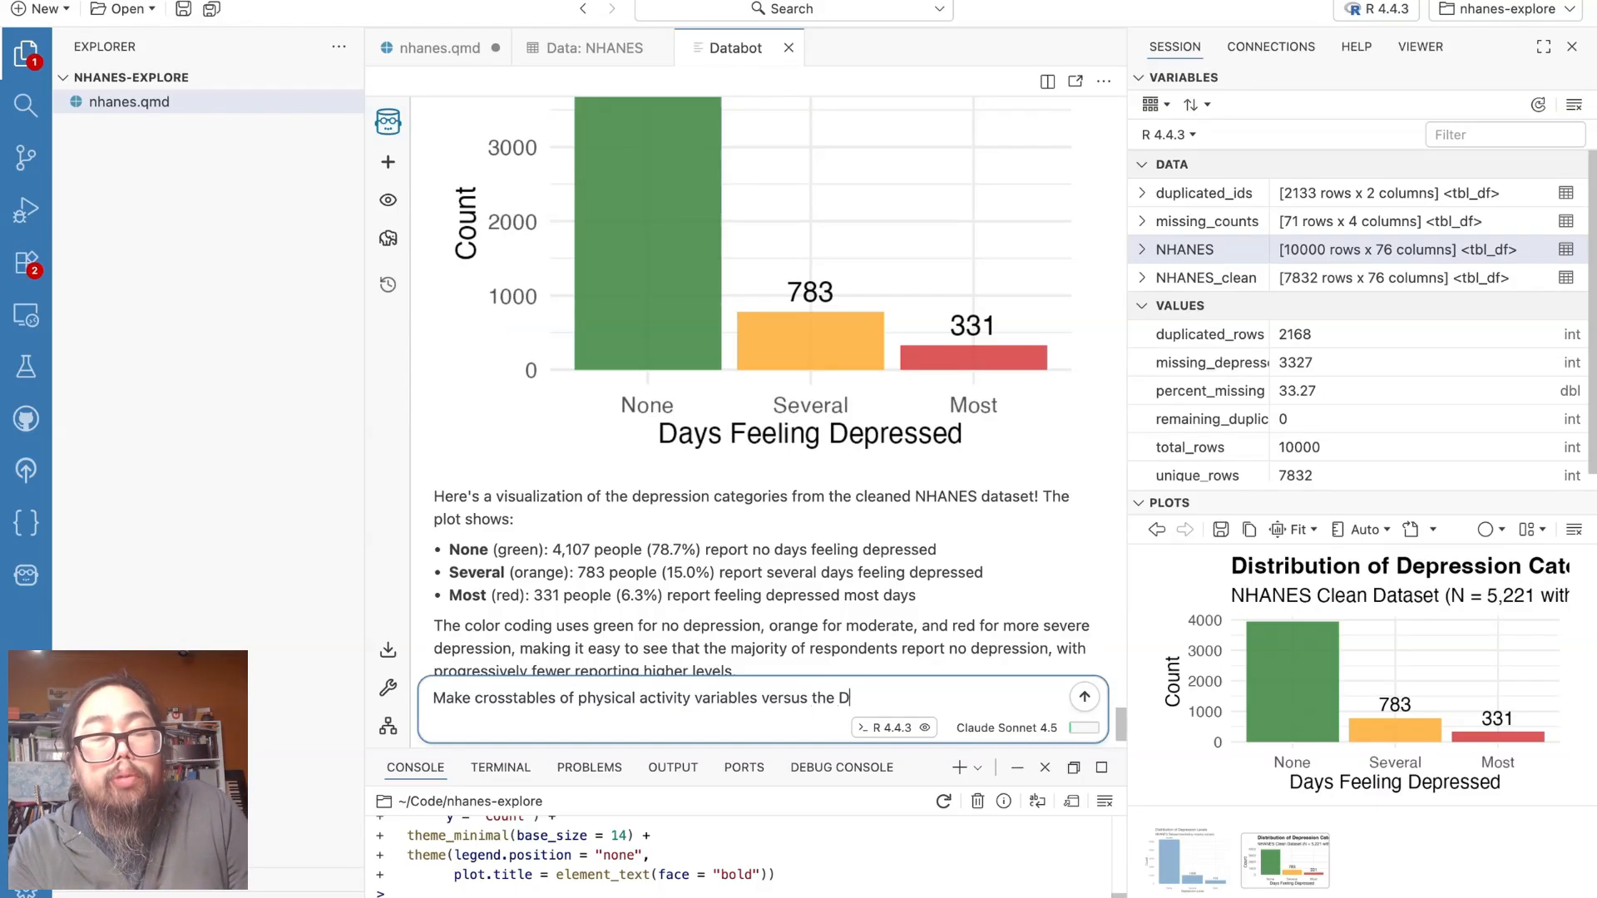
{"action": "key", "text": "BackSpace"}
{"action": "type", "text": "epresse"}
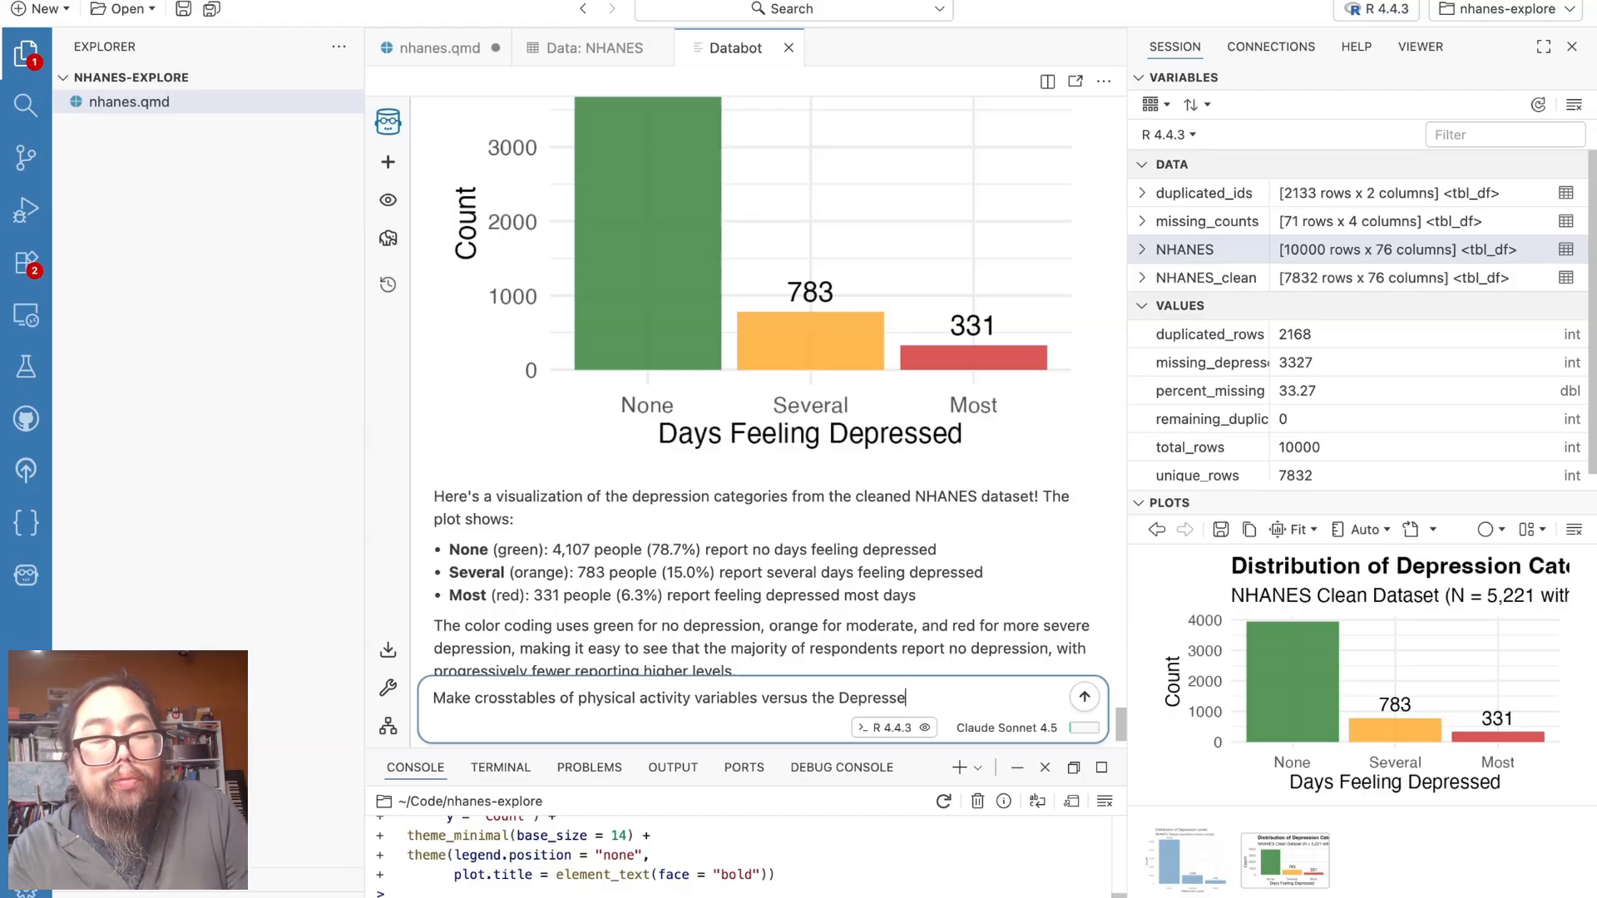
{"action": "type", "text": "d Variable"}
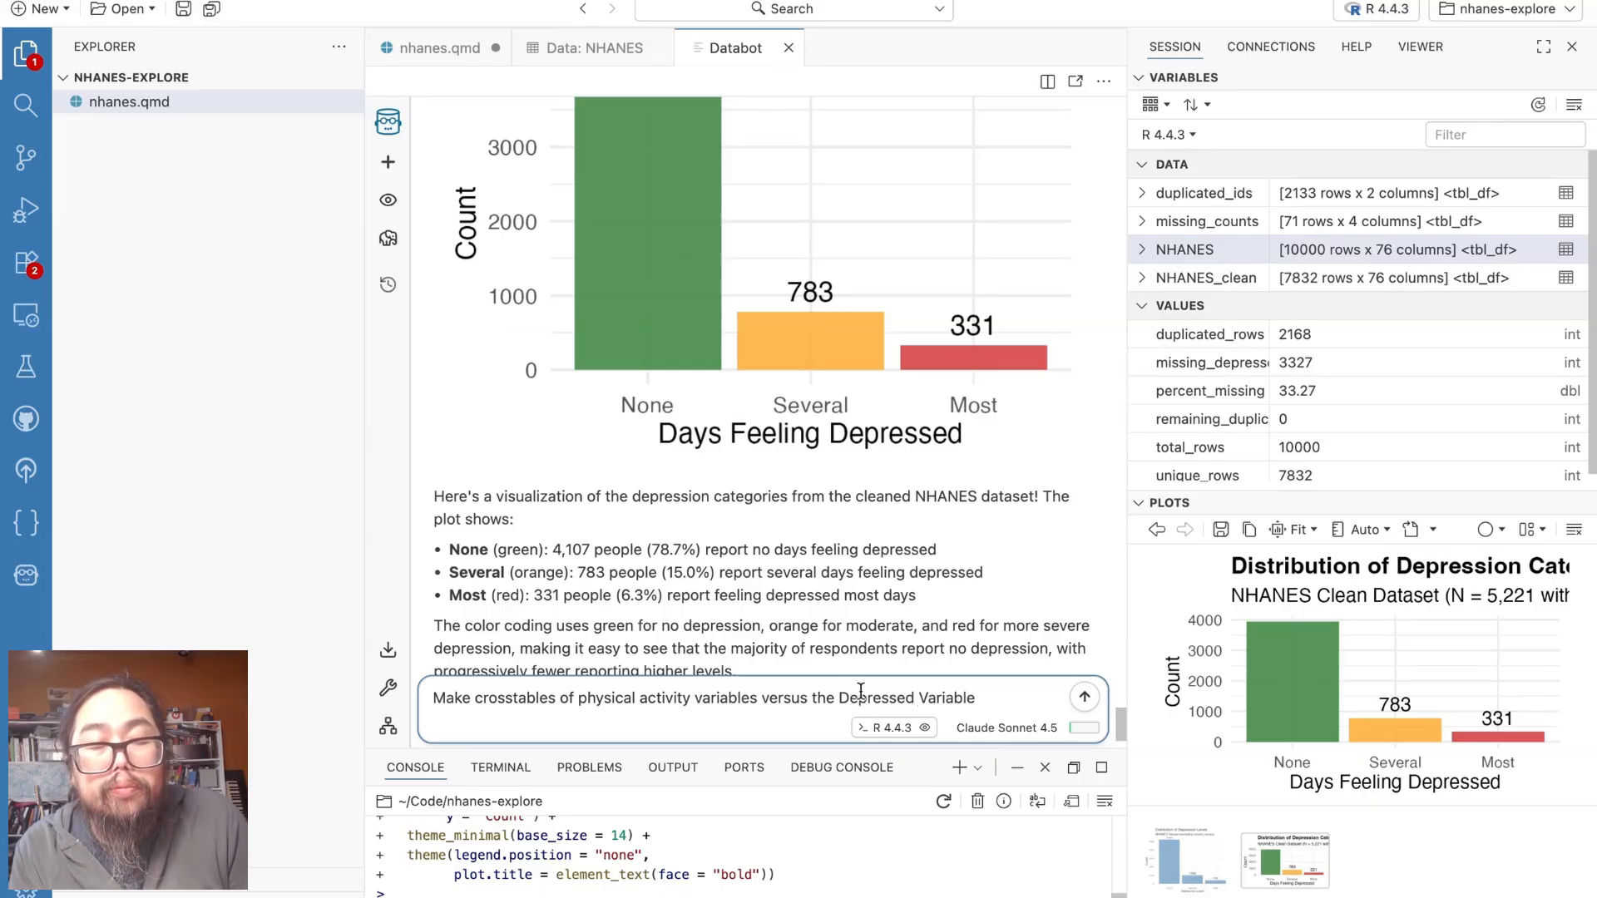
{"action": "left_click", "coordinate": [1085, 697]}
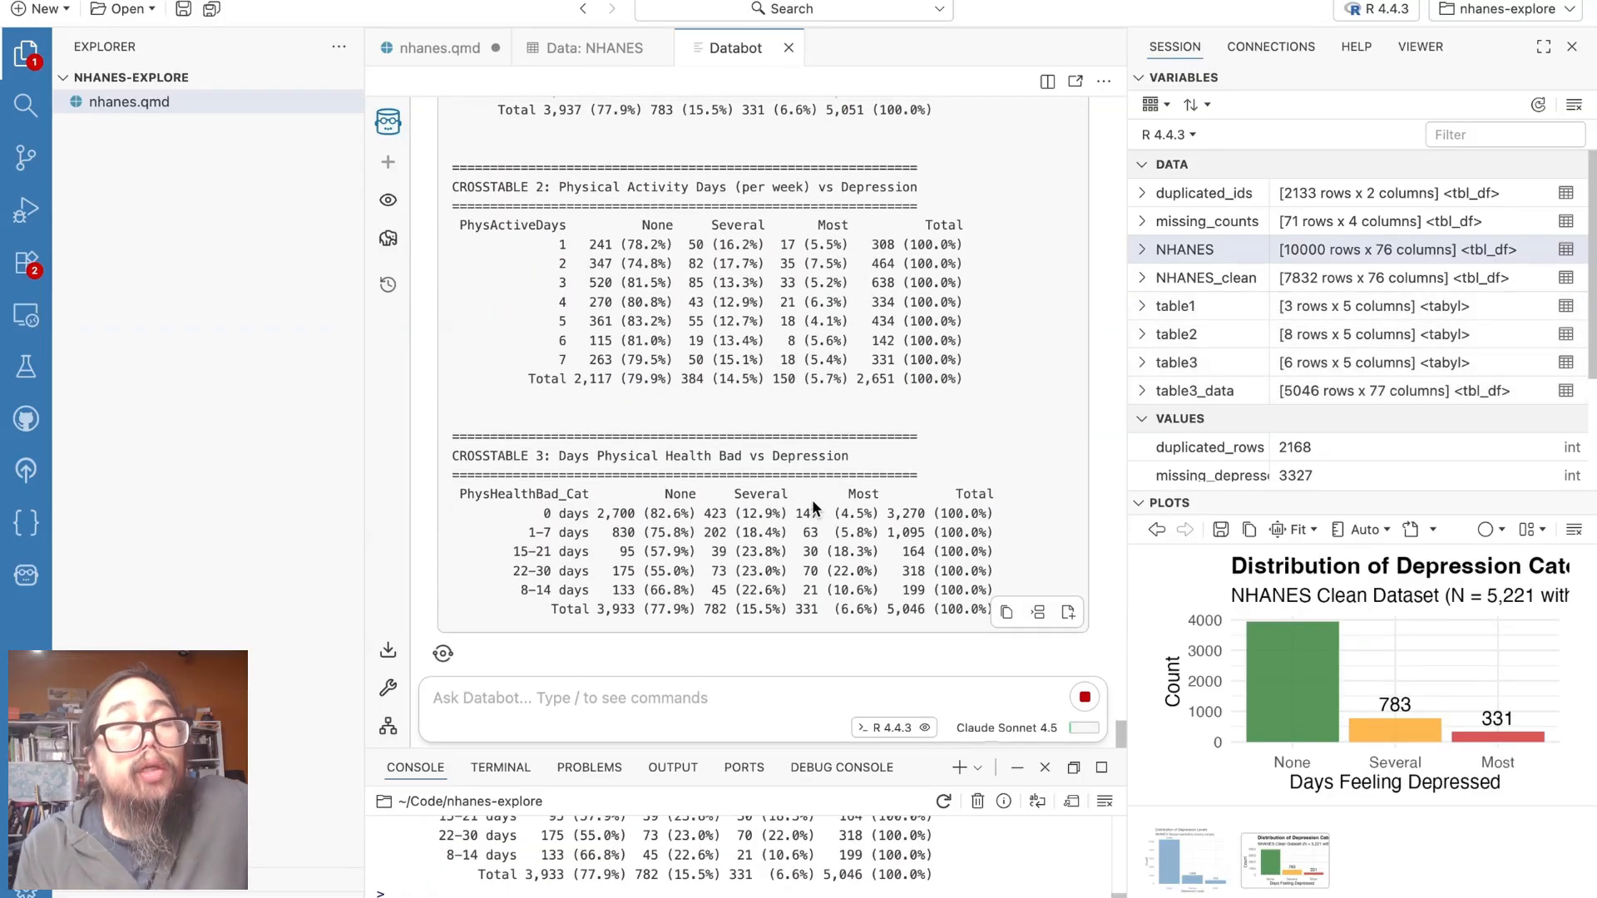
- Compare the Several and Most depression percentages between physically active and inactive people in the first crosstable
{"action": "scroll", "coordinate": [812, 499], "scroll_direction": "up", "scroll_amount": 2}
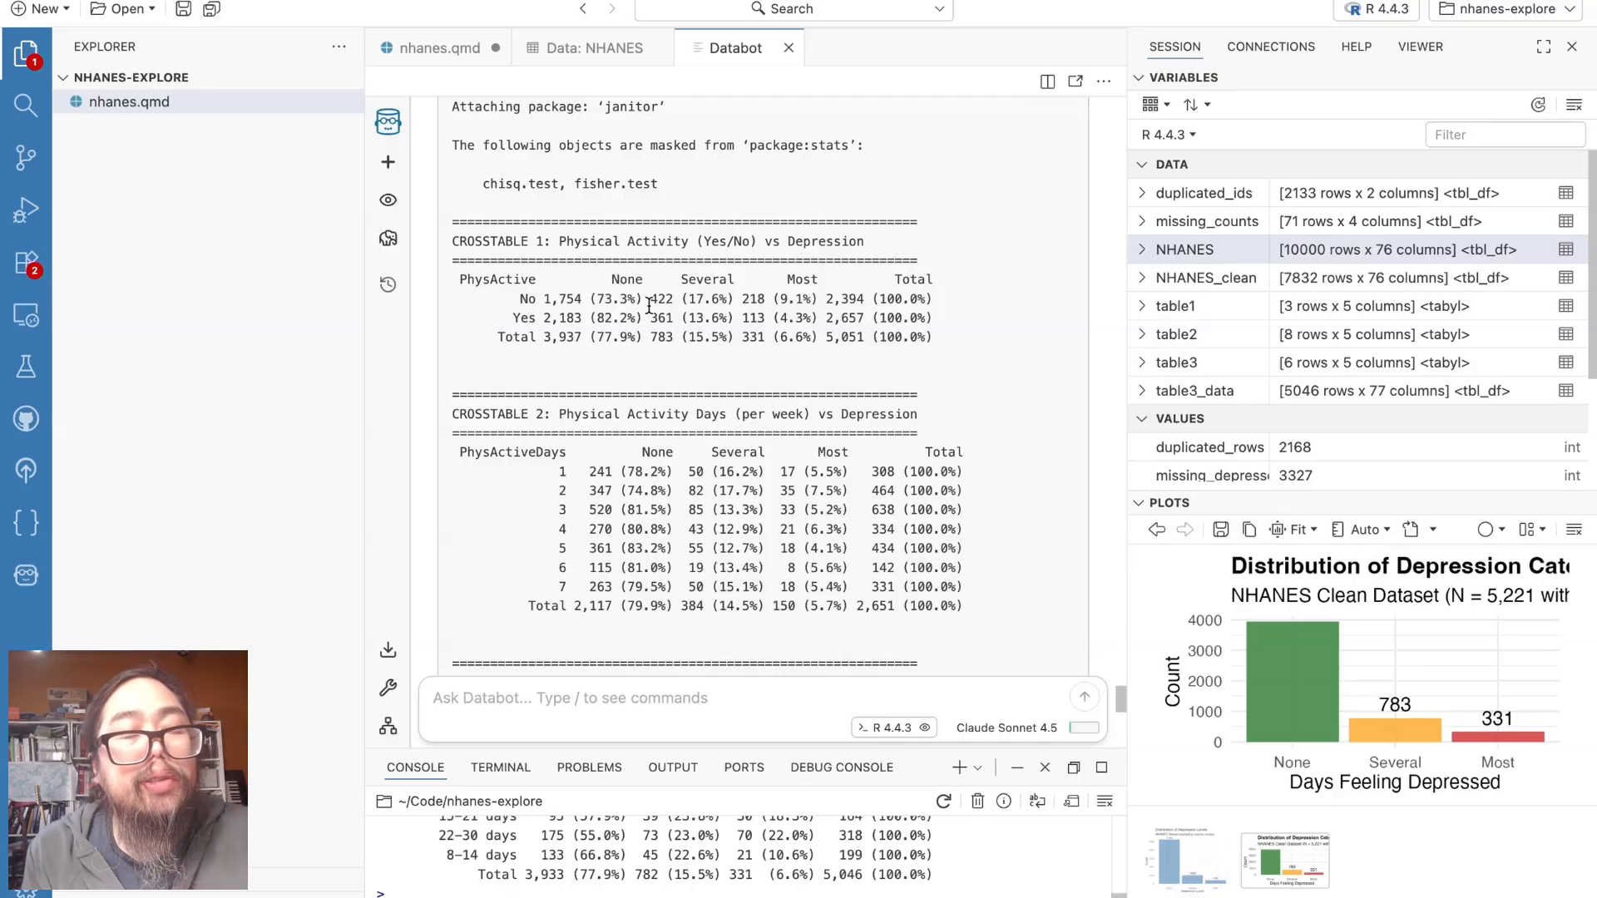
{"action": "scroll", "coordinate": [648, 306], "scroll_direction": "down", "scroll_amount": 2}
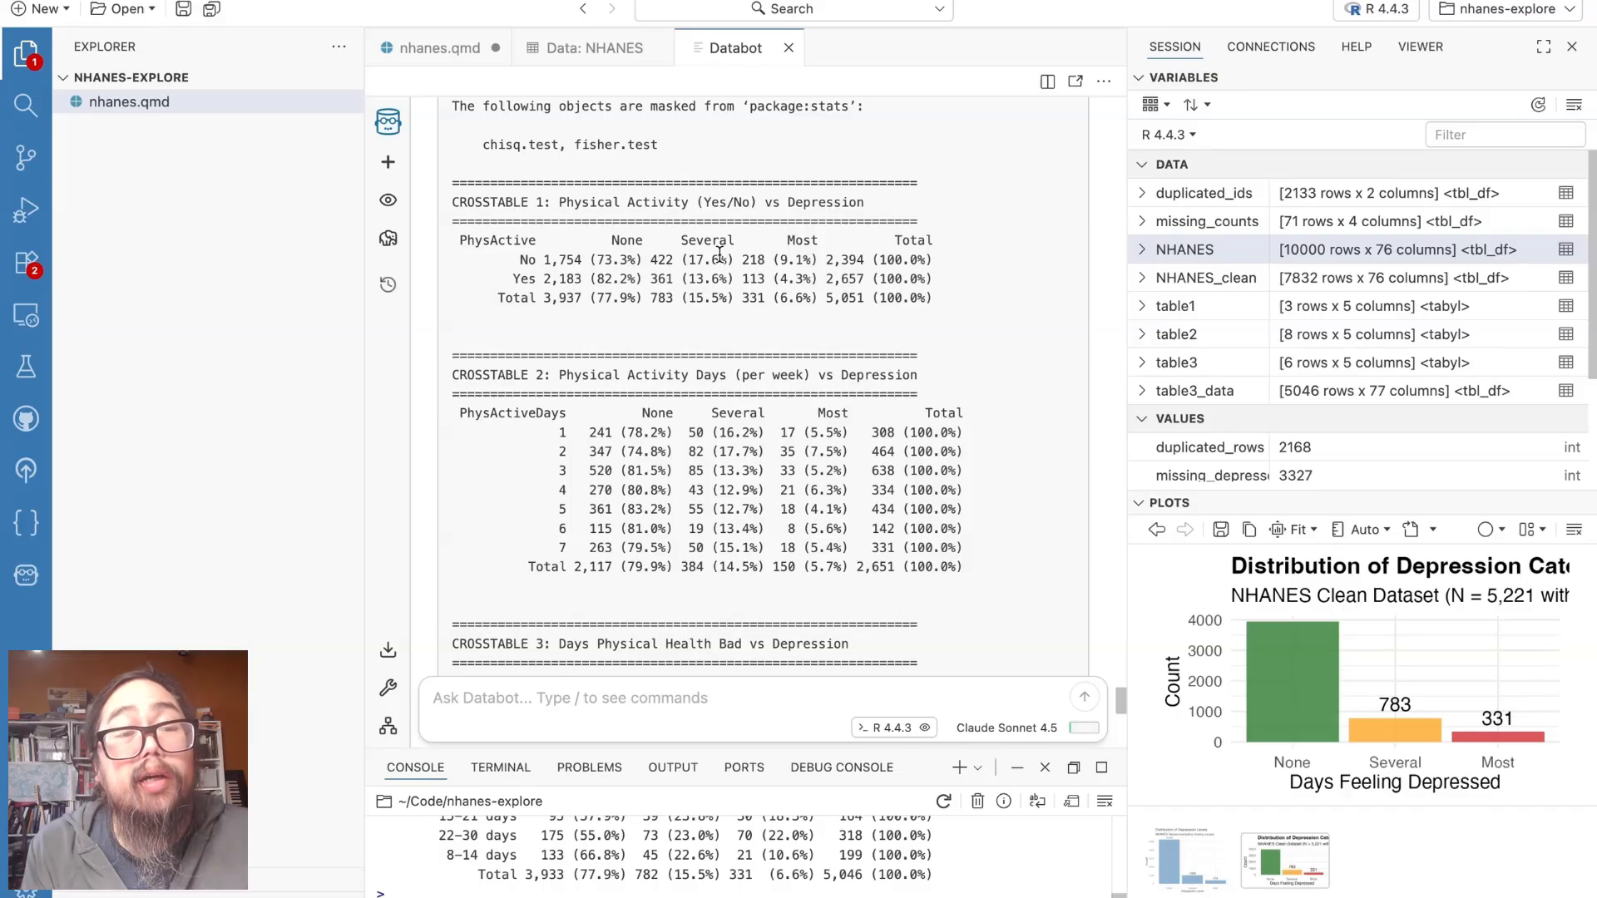
{"action": "left_click_drag", "start_coordinate": [731, 260], "coordinate": [690, 260]}
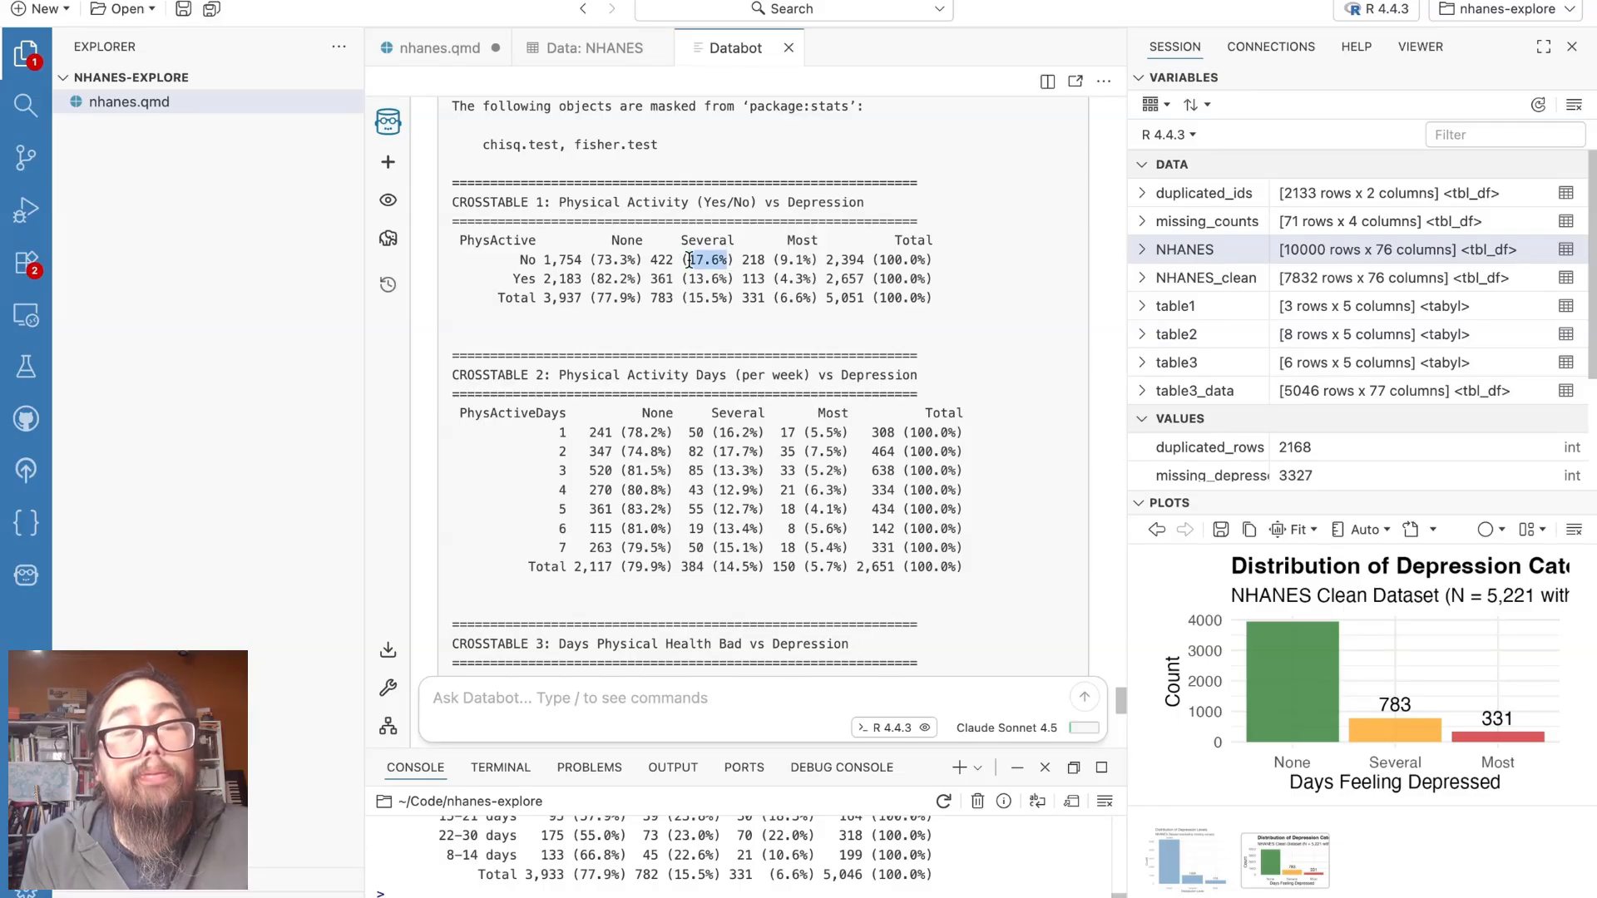
{"action": "left_click", "coordinate": [689, 260]}
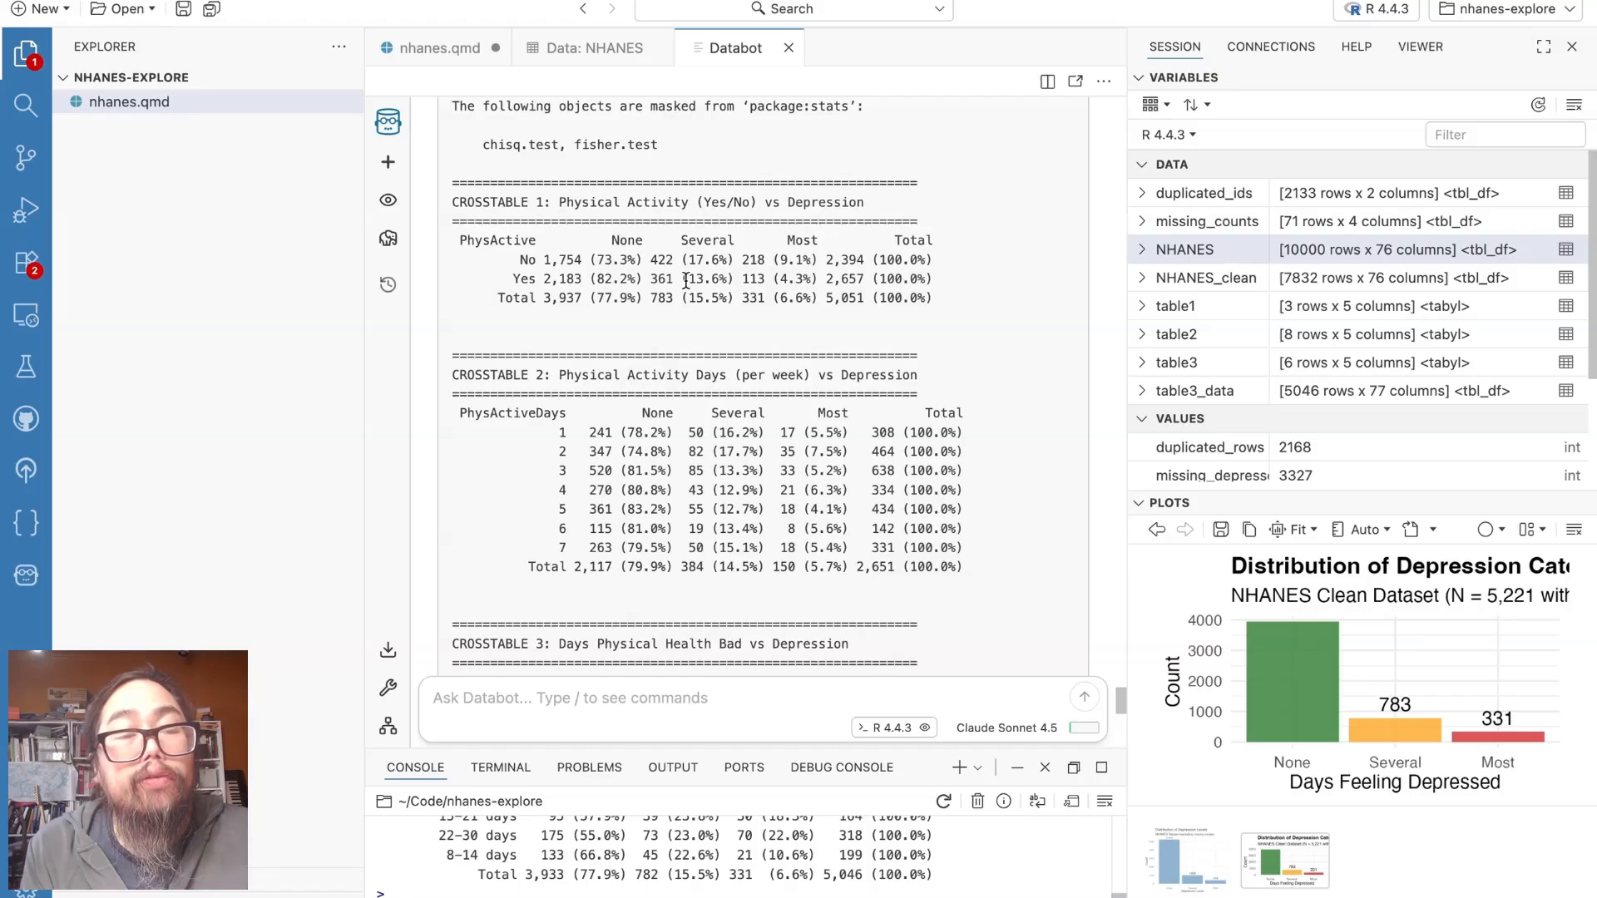
{"action": "left_click_drag", "start_coordinate": [689, 279], "coordinate": [721, 279]}
{"action": "left_click", "coordinate": [725, 279]}
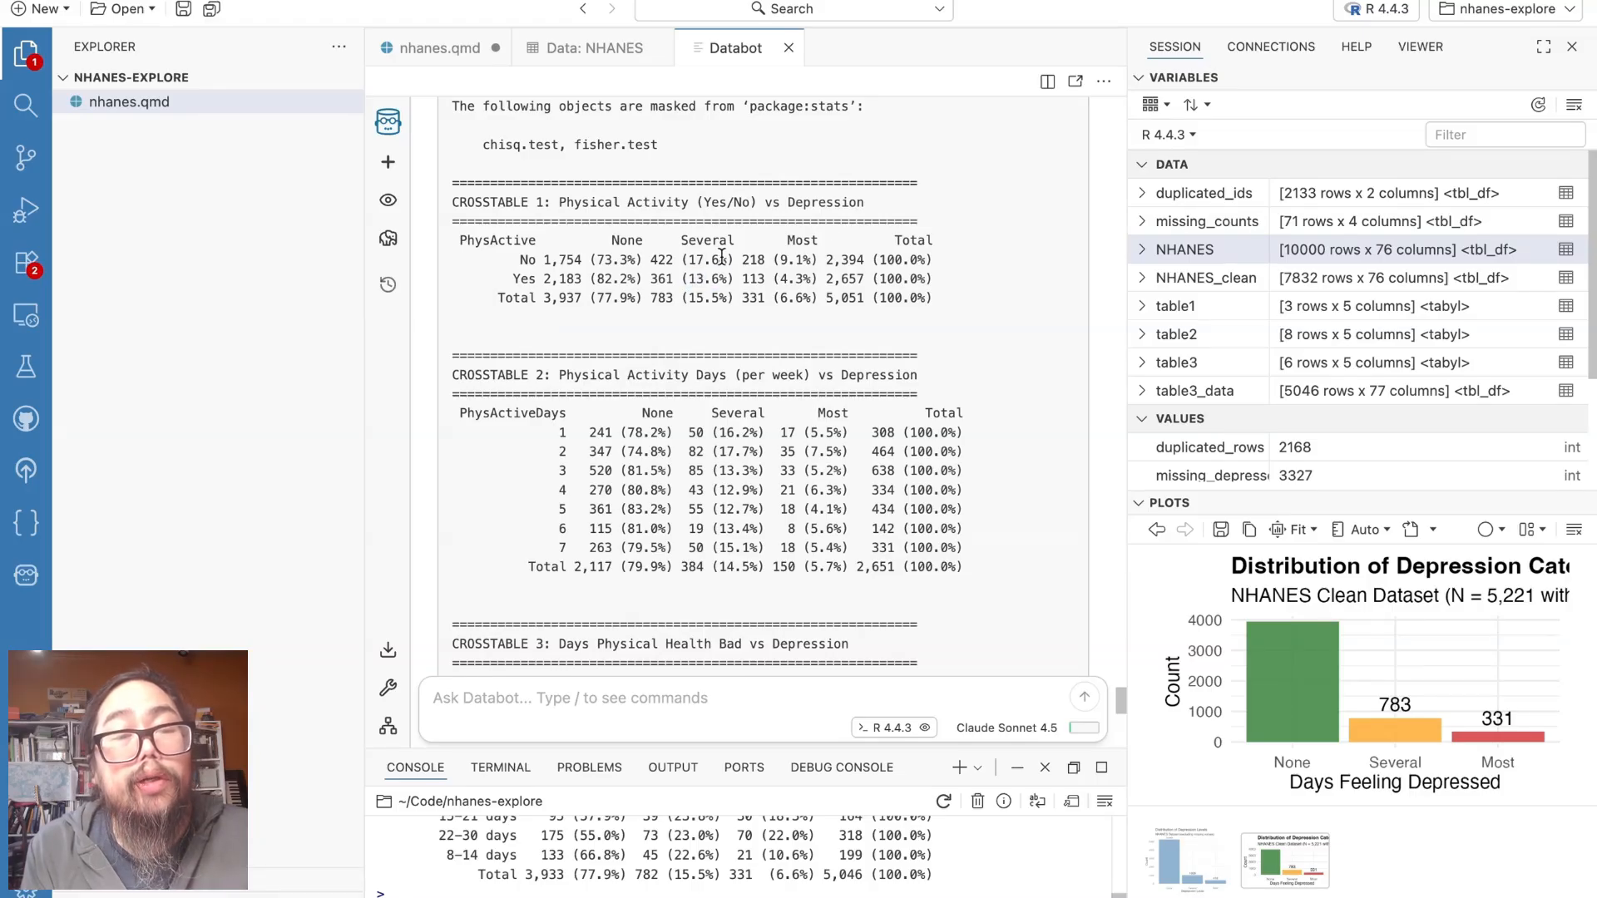
{"action": "mouse_move", "coordinate": [779, 260]}
{"action": "left_mouse_down"}
{"action": "mouse_move", "coordinate": [819, 261]}
{"action": "mouse_move", "coordinate": [801, 261]}
{"action": "left_mouse_up"}
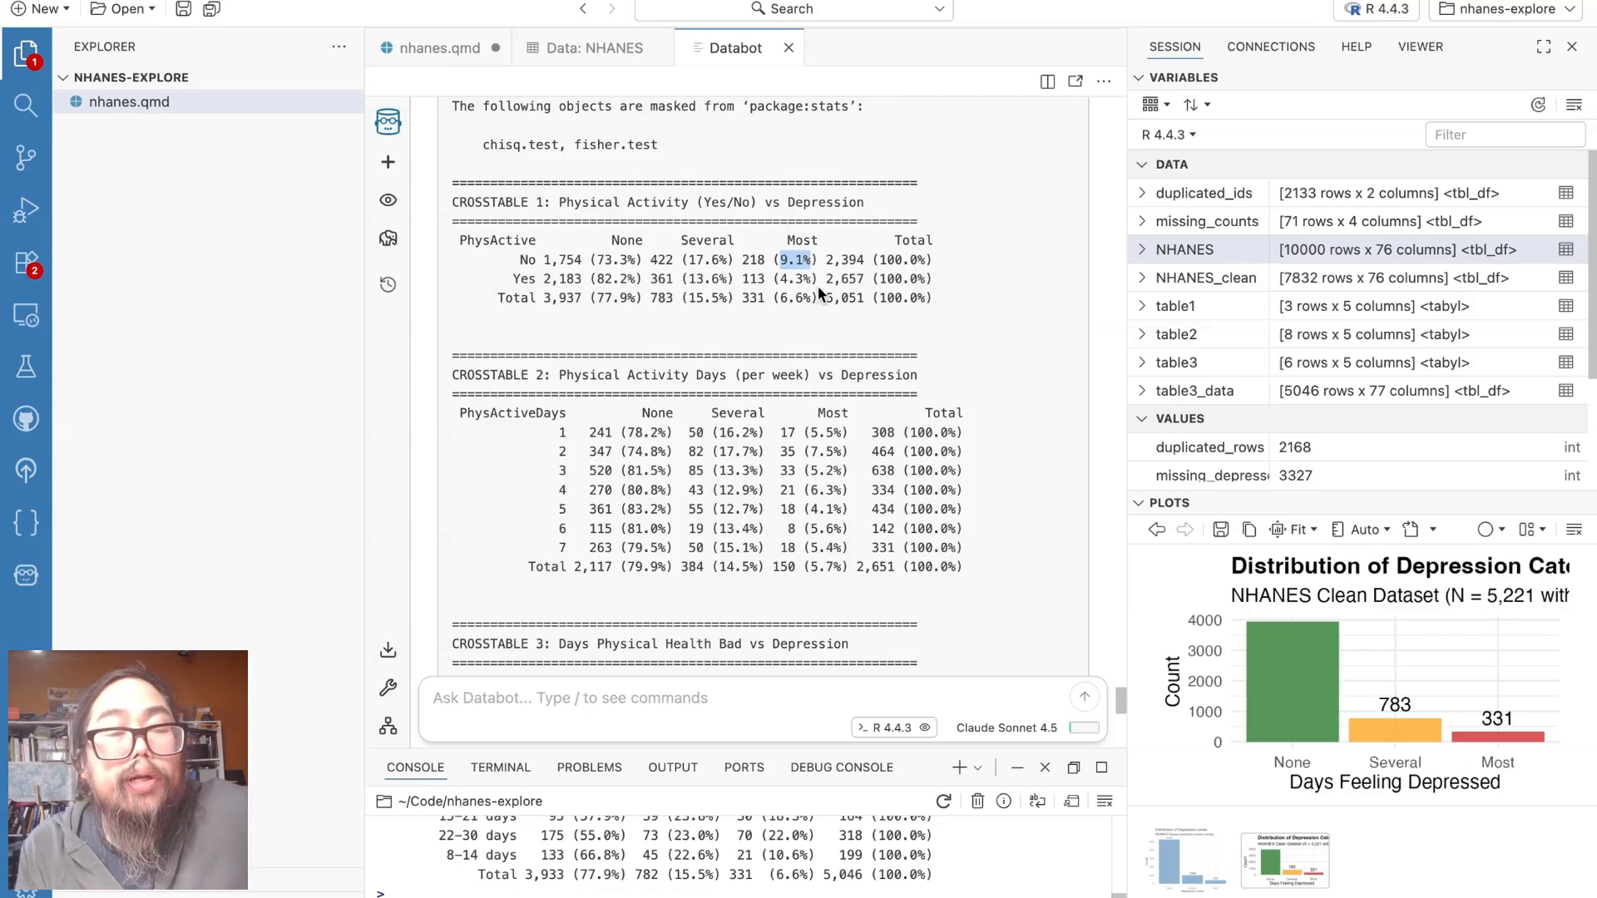
{"action": "left_click", "coordinate": [817, 287]}
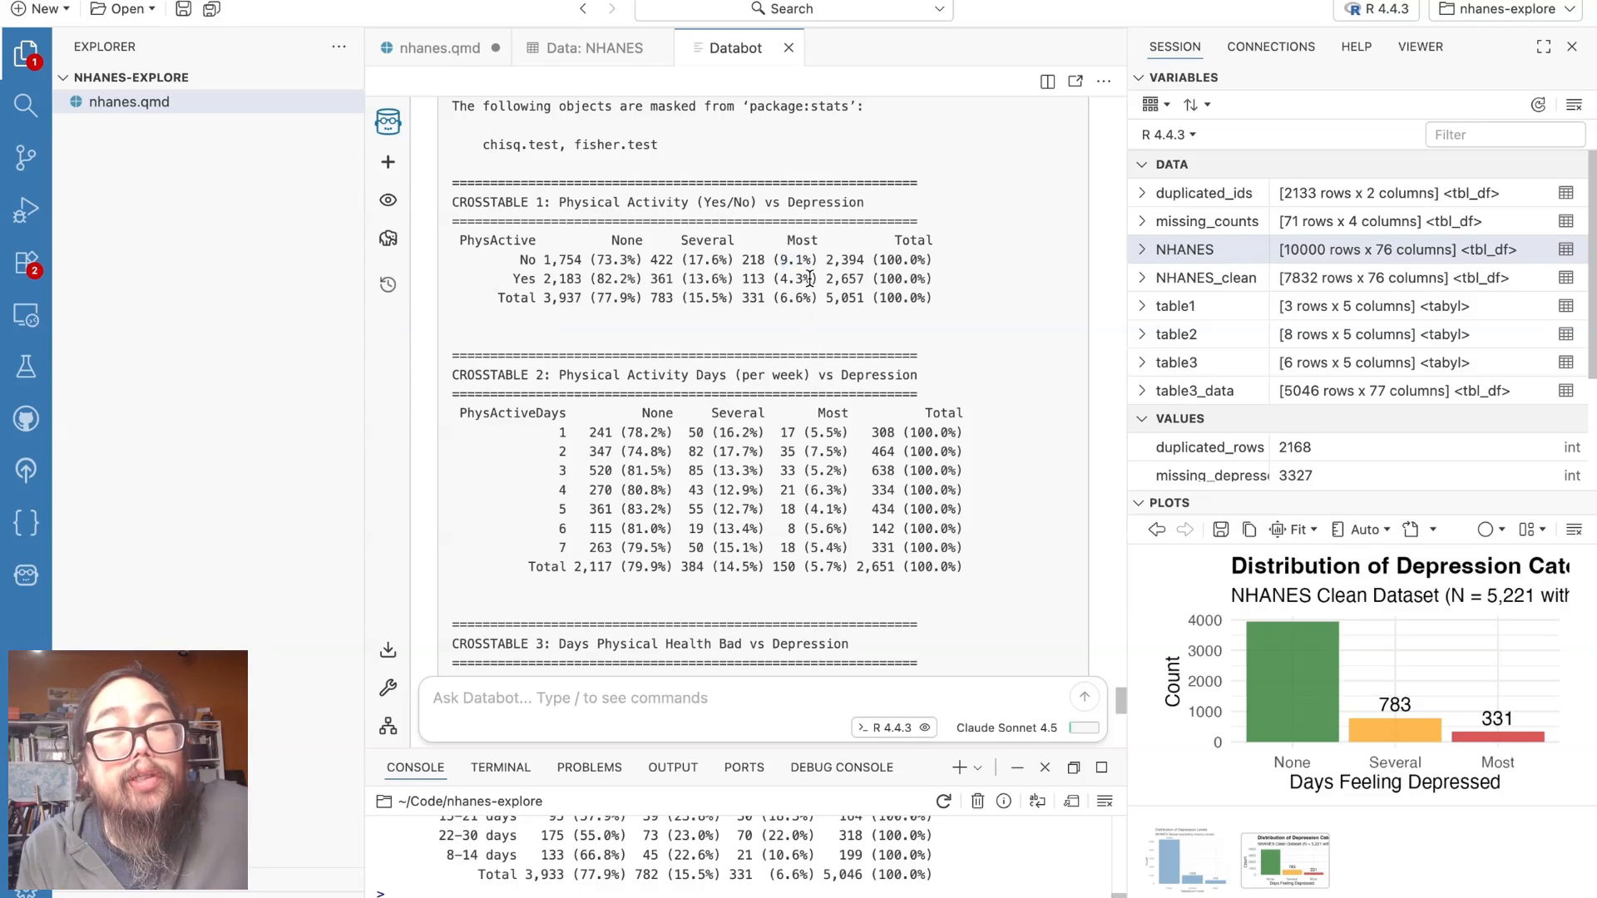
{"action": "left_click_drag", "start_coordinate": [809, 279], "coordinate": [780, 279]}
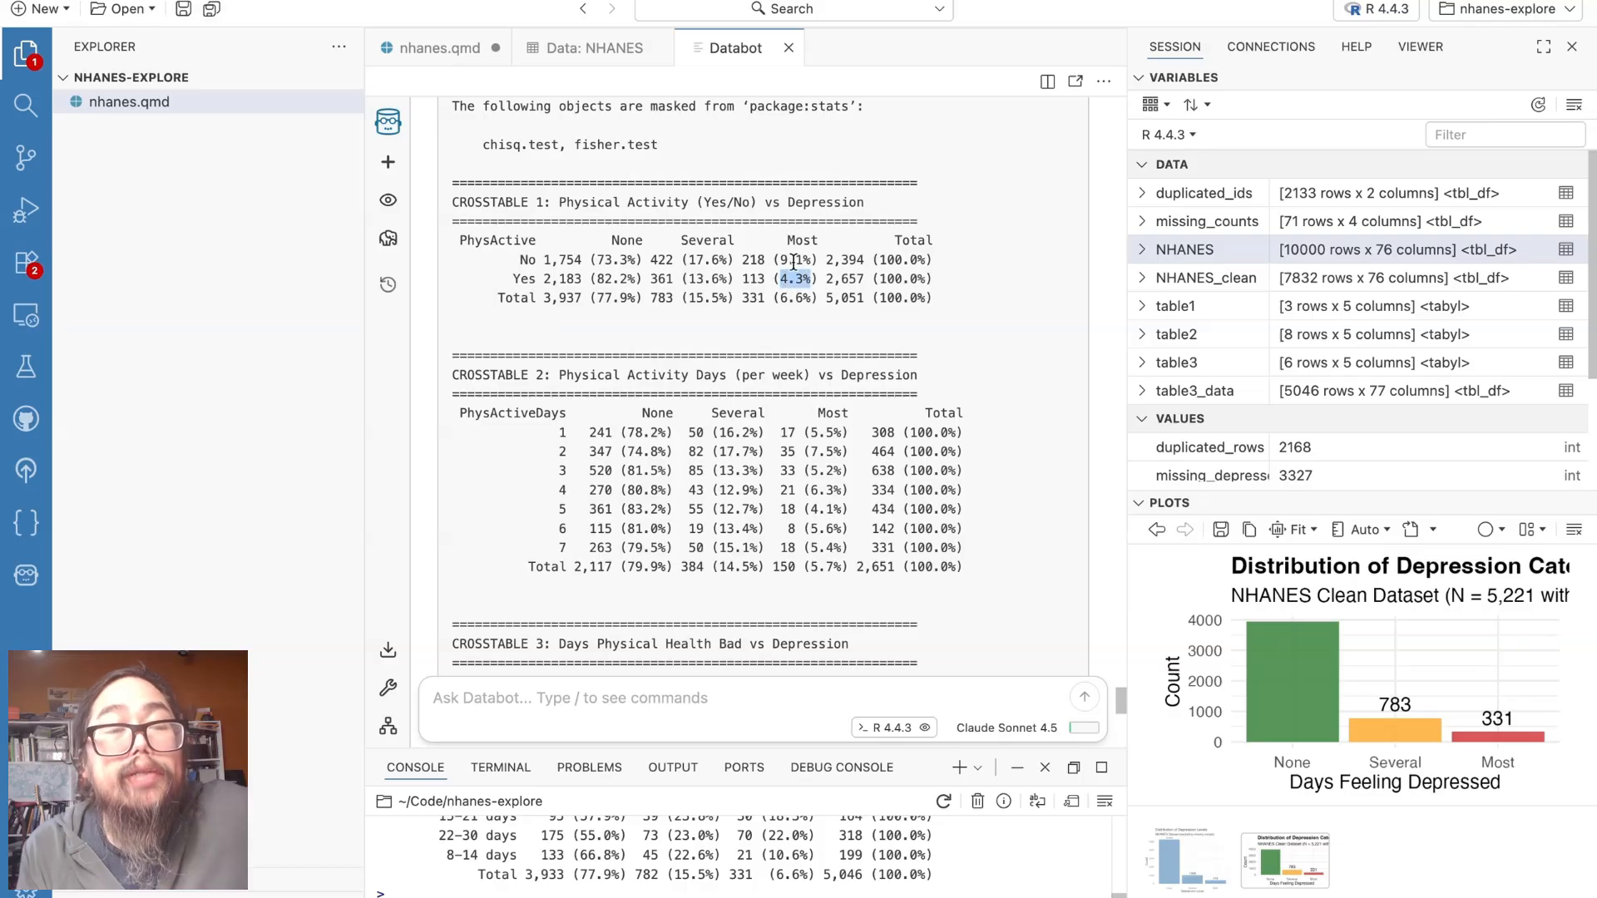
{"action": "left_click", "coordinate": [795, 265]}
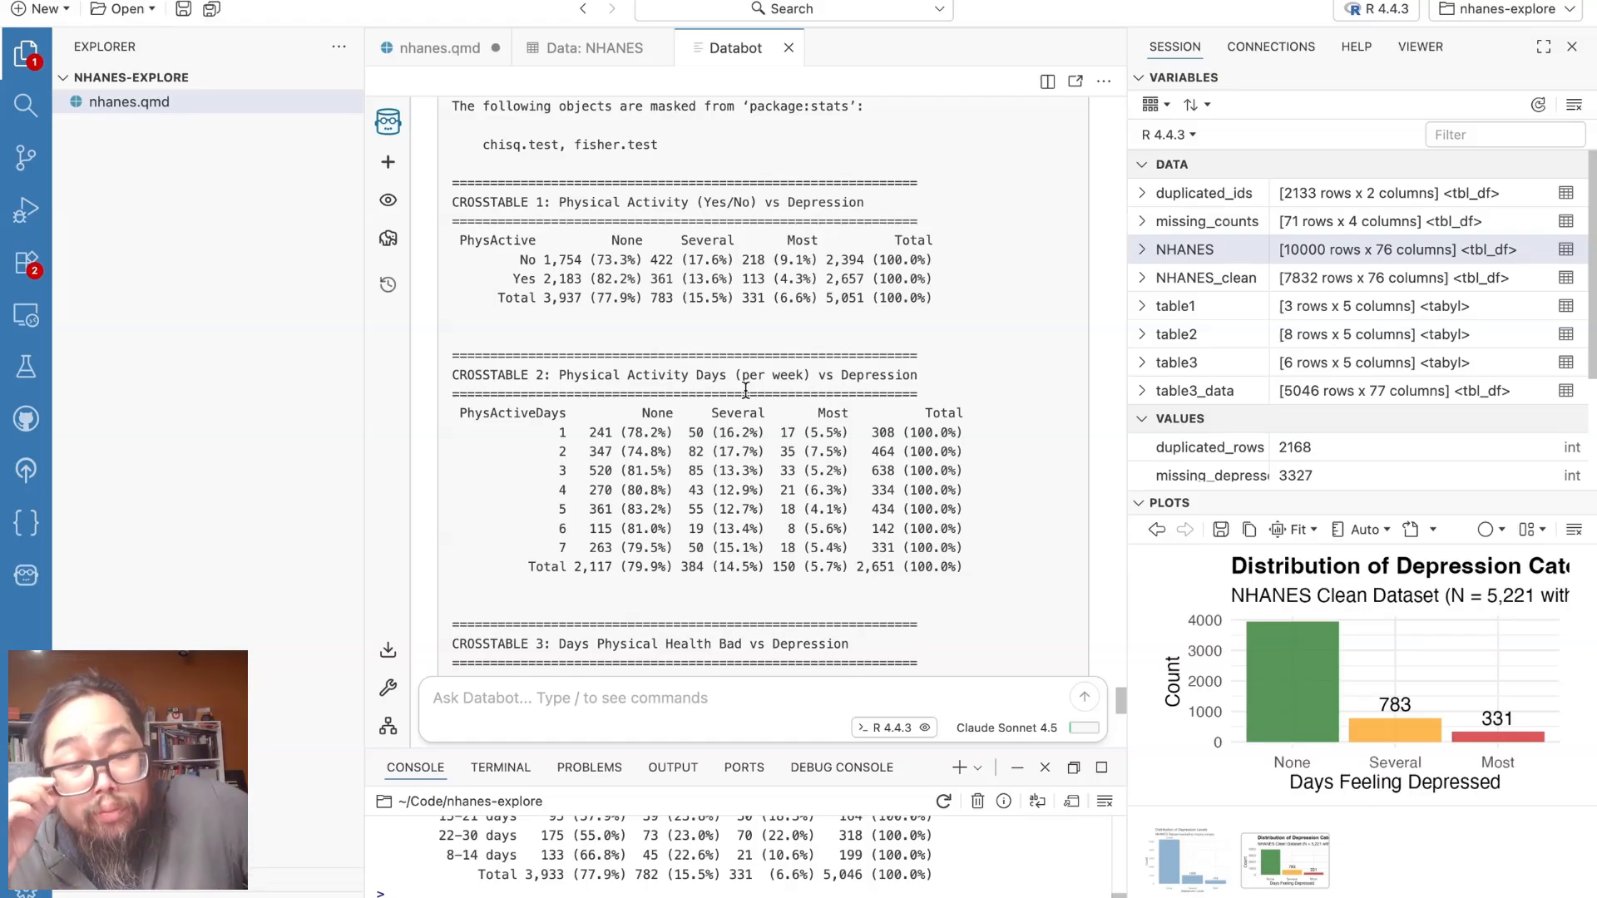
- Examine the crosstables for physical activity days per week and bad physical health days, along with Databot's key findings
{"action": "scroll", "coordinate": [709, 430], "scroll_direction": "down", "scroll_amount": 2}
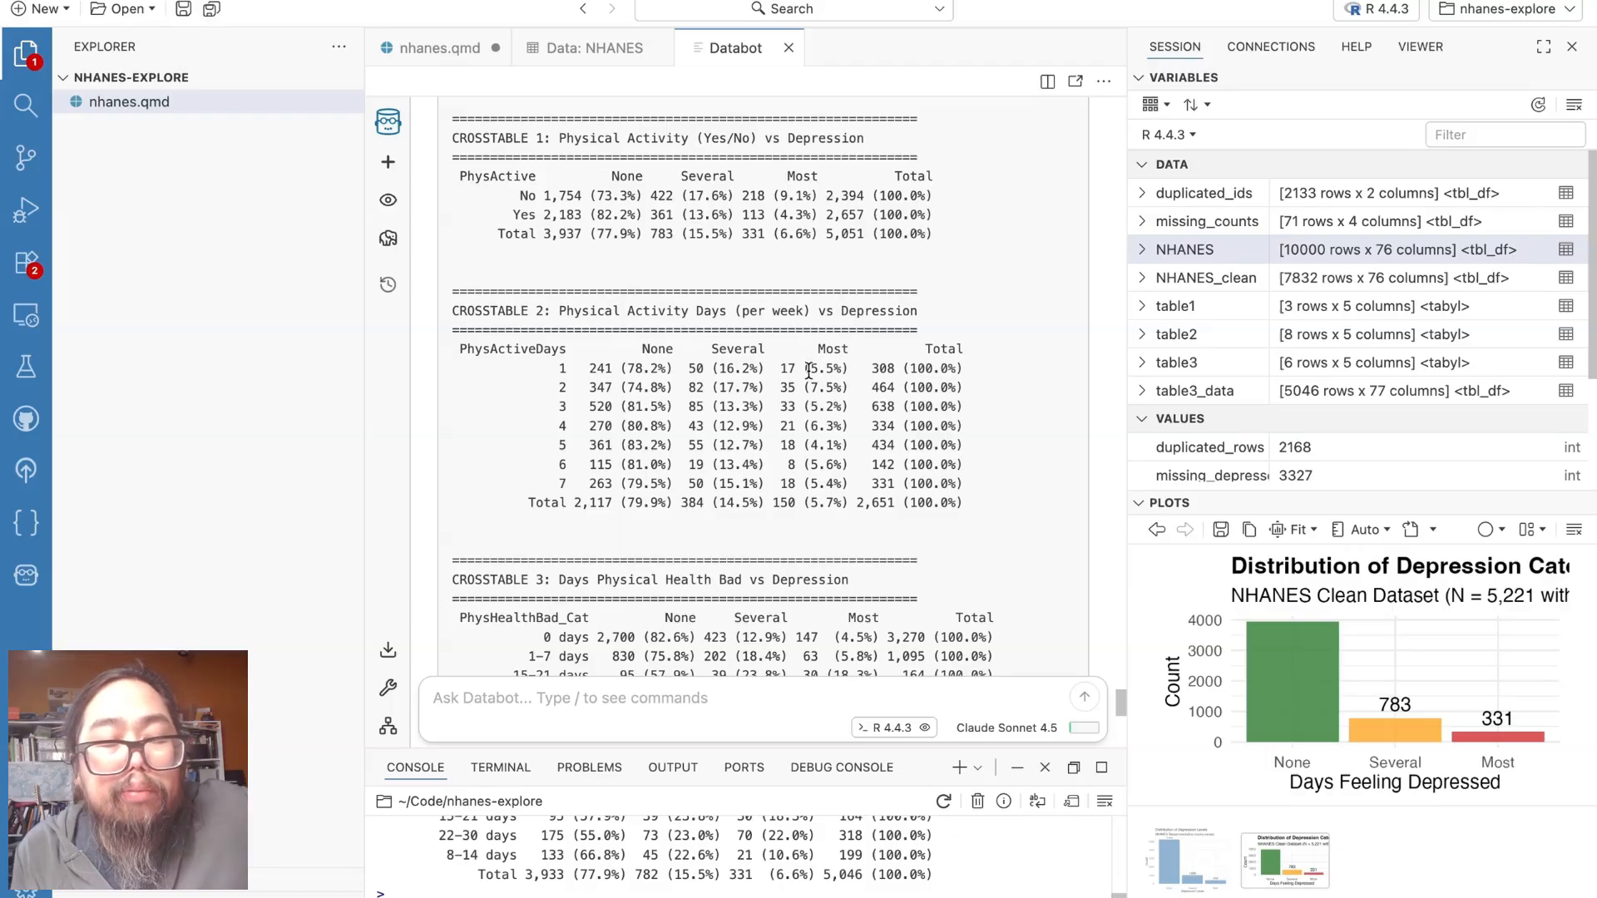
{"action": "scroll", "coordinate": [803, 372], "scroll_direction": "down", "scroll_amount": 2}
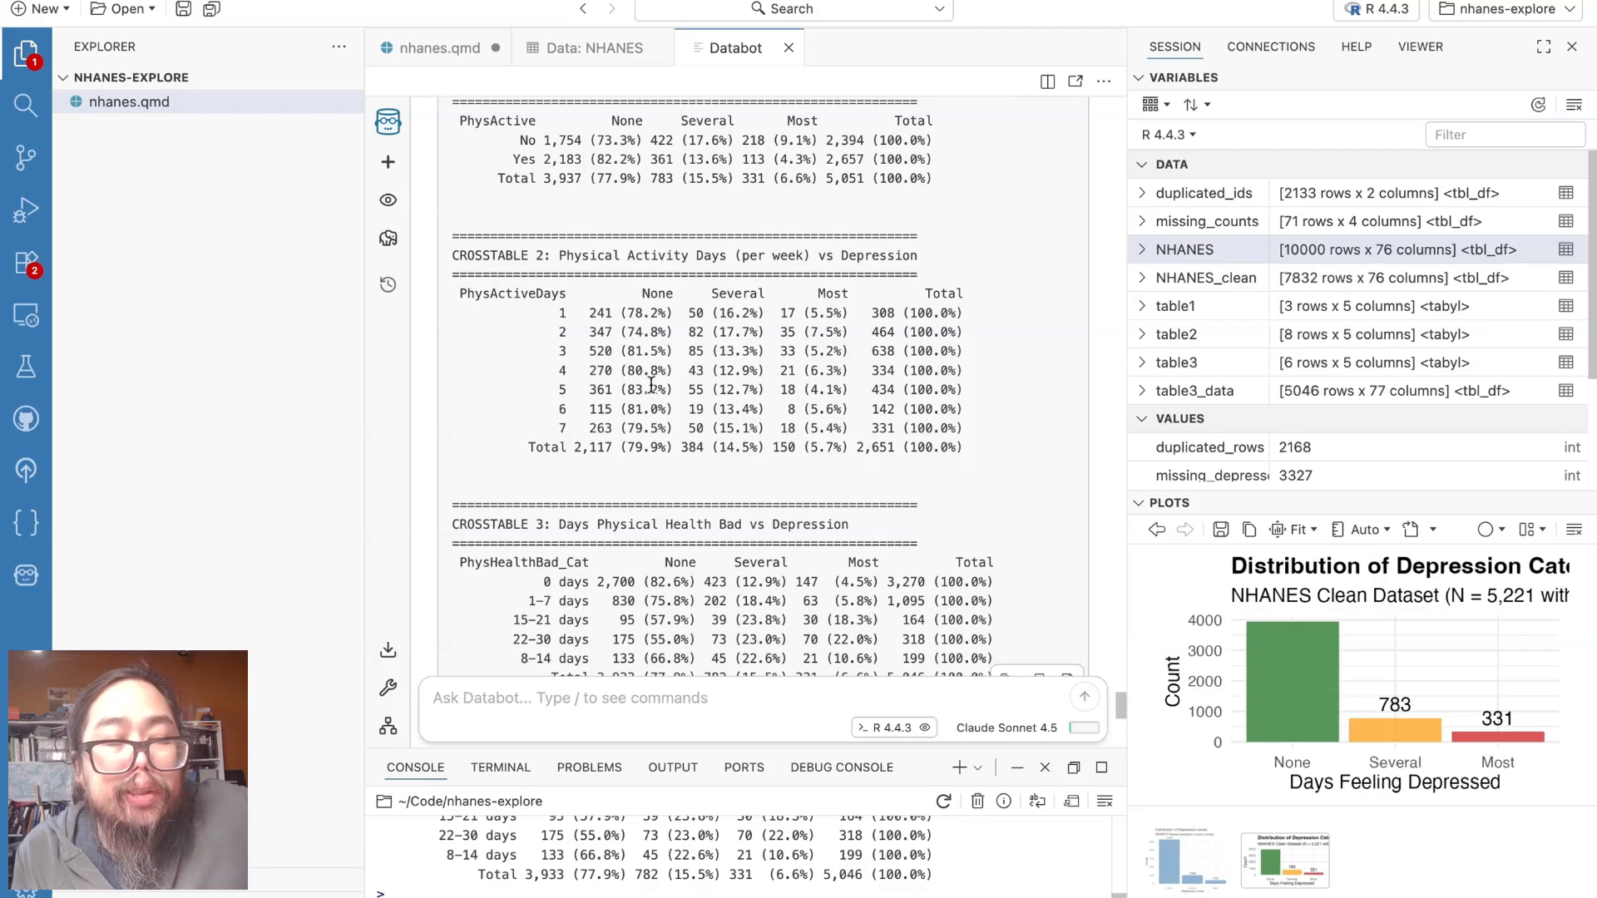
{"action": "scroll", "coordinate": [642, 413], "scroll_direction": "down", "scroll_amount": 1}
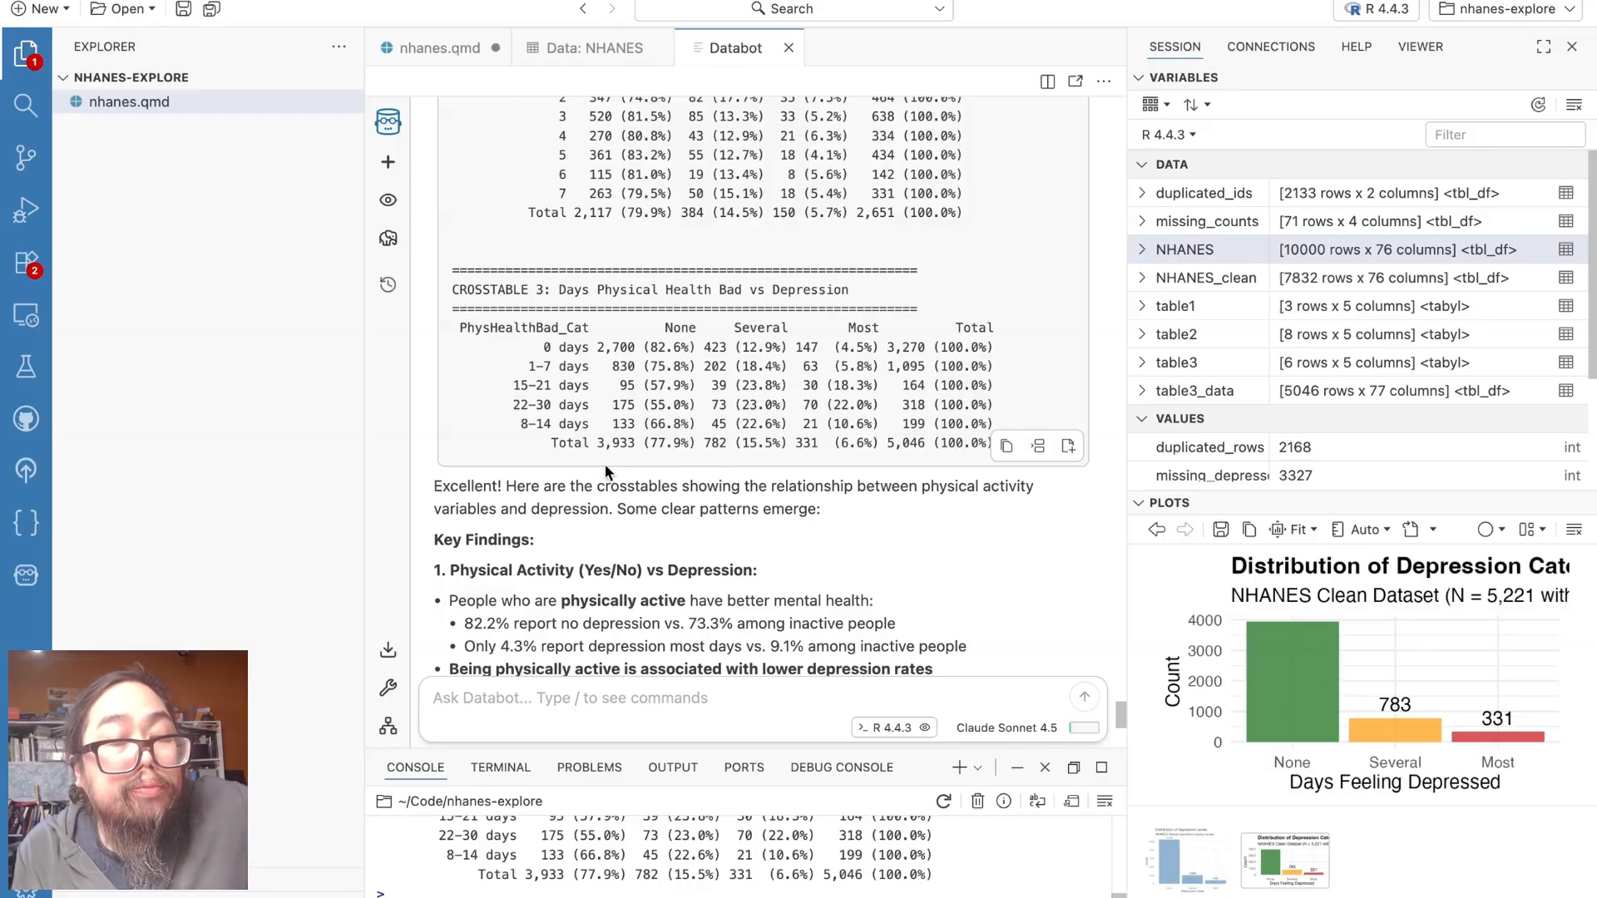
{"action": "scroll", "coordinate": [562, 416], "scroll_direction": "up", "scroll_amount": 1}
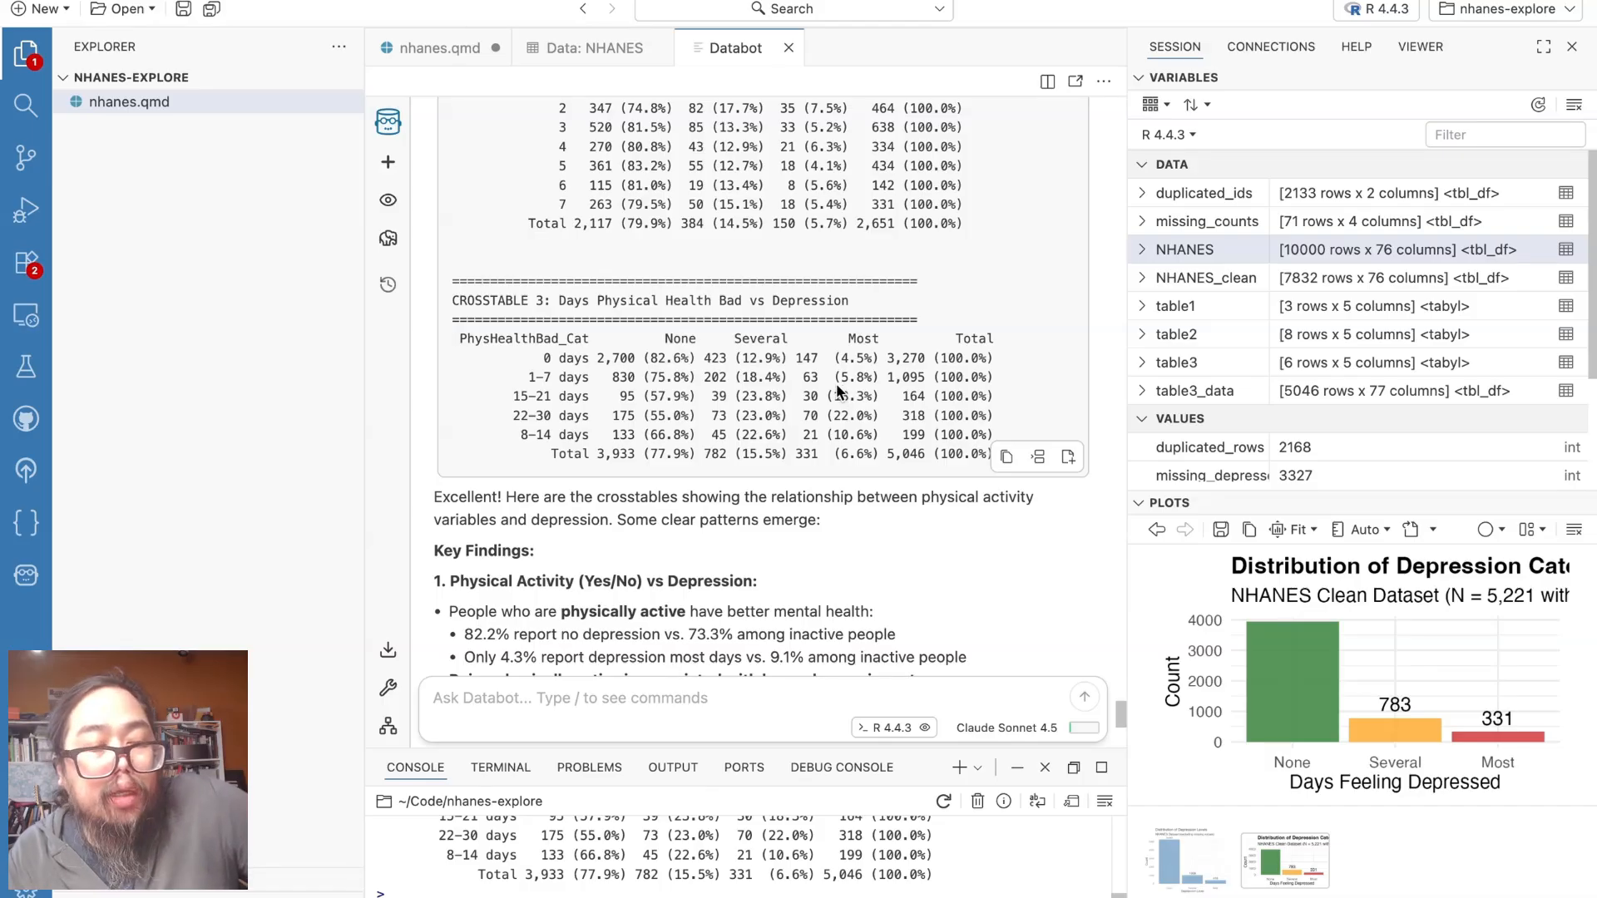
{"action": "scroll", "coordinate": [830, 383], "scroll_direction": "up", "scroll_amount": 5}
{"action": "scroll", "coordinate": [830, 381], "scroll_direction": "up", "scroll_amount": 4}
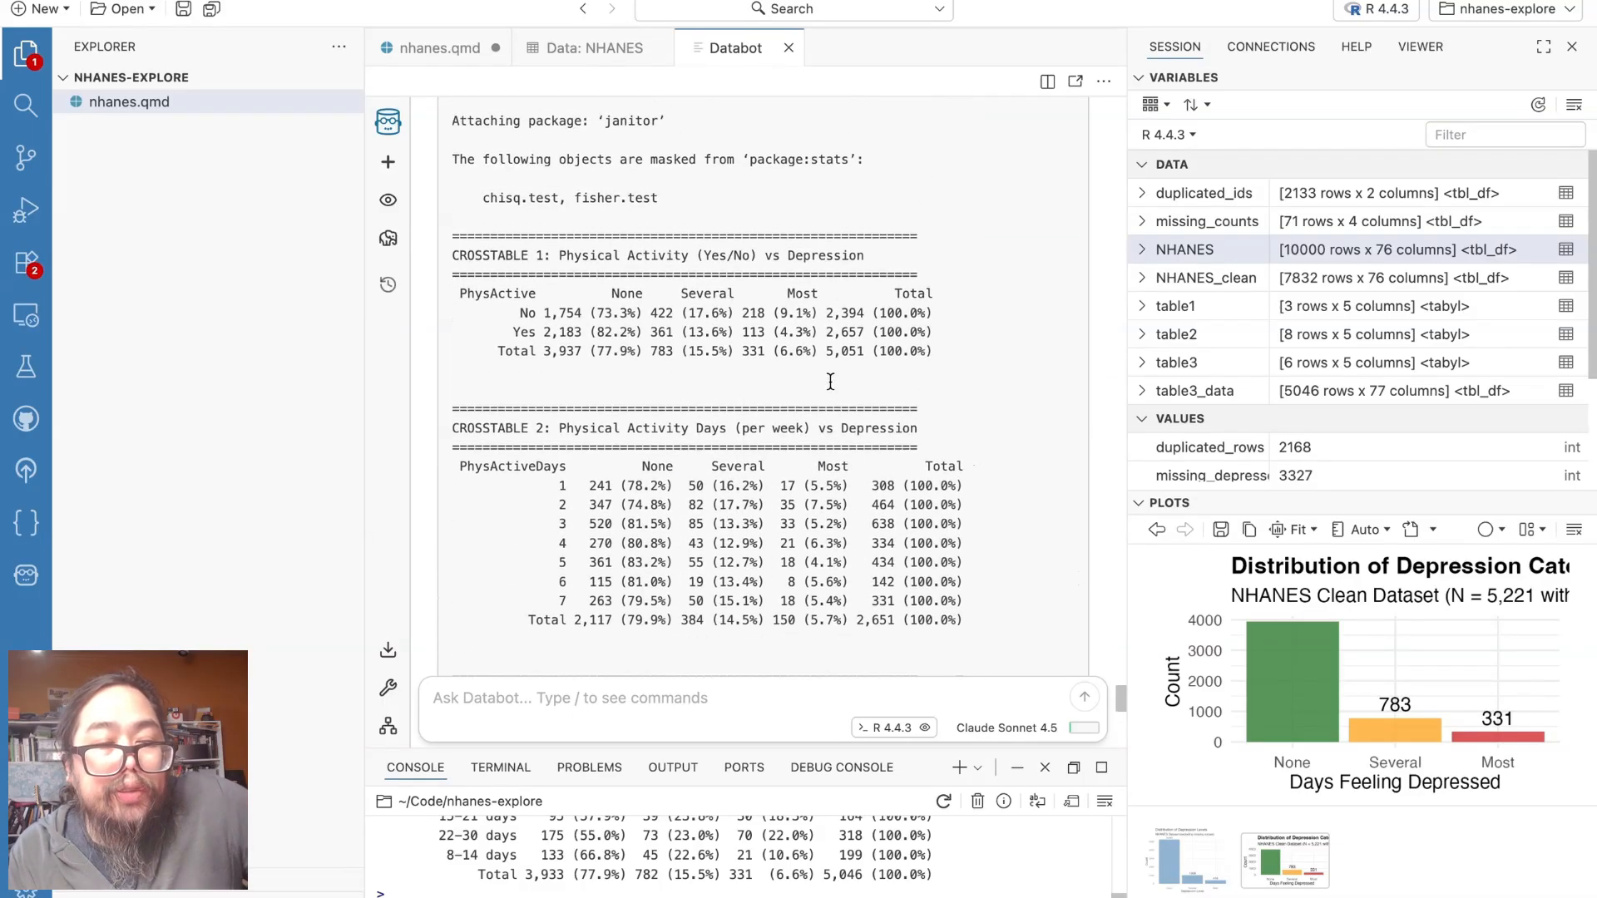
{"action": "scroll", "coordinate": [831, 381], "scroll_direction": "down", "scroll_amount": 3}
{"action": "scroll", "coordinate": [831, 381], "scroll_direction": "up", "scroll_amount": 1}
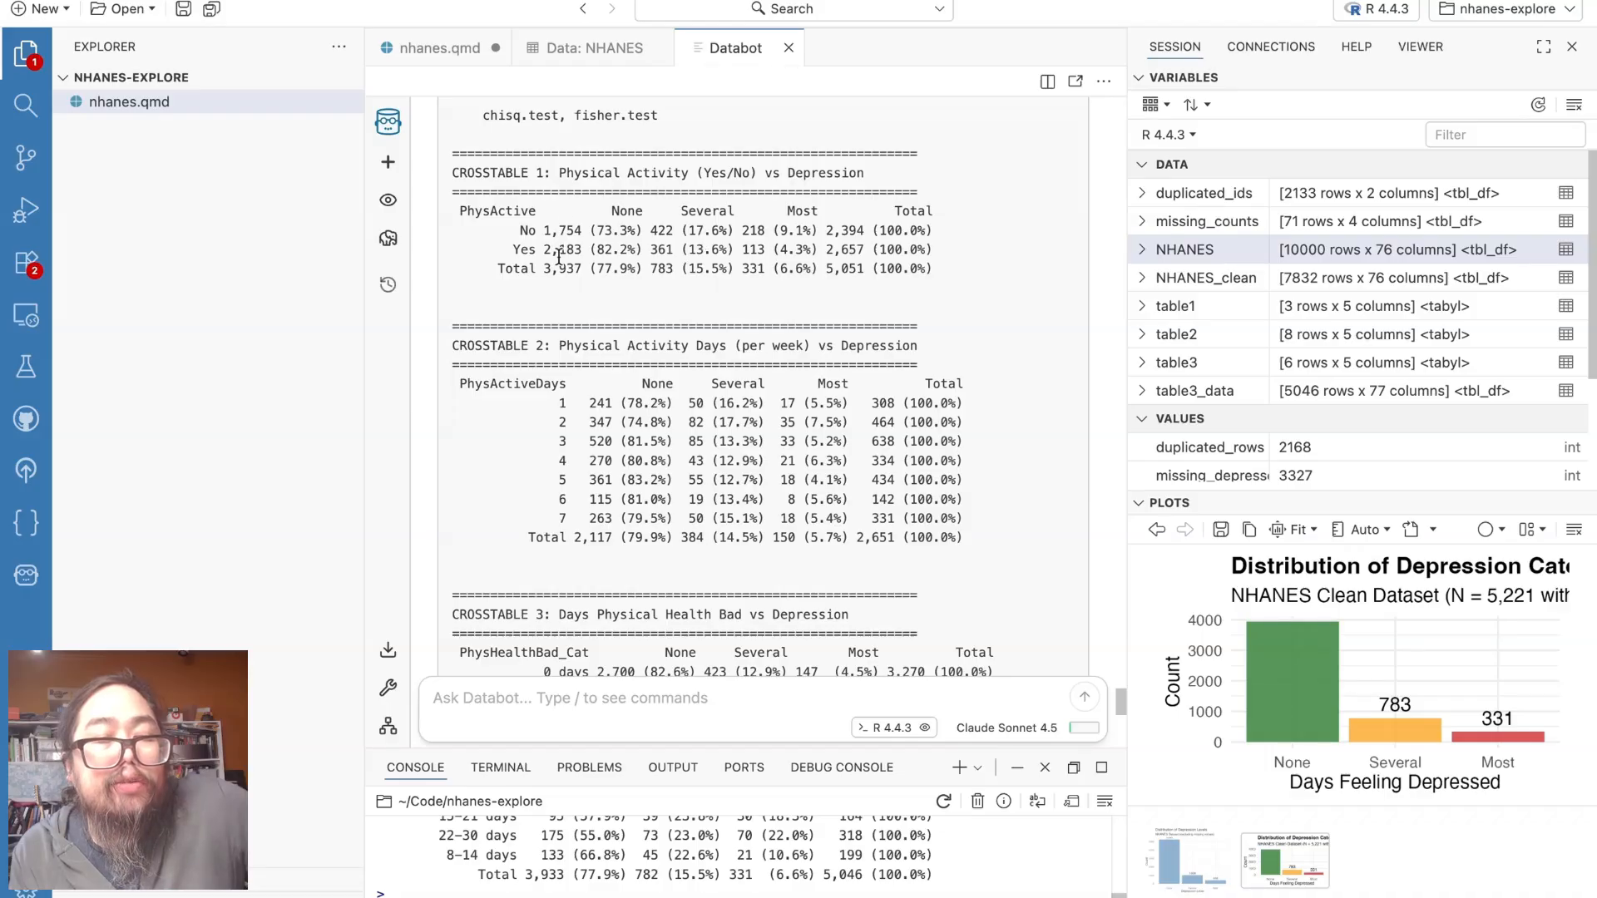
{"action": "scroll", "coordinate": [576, 261], "scroll_direction": "down", "scroll_amount": 1}
{"action": "scroll", "coordinate": [576, 261], "scroll_direction": "down", "scroll_amount": 8}
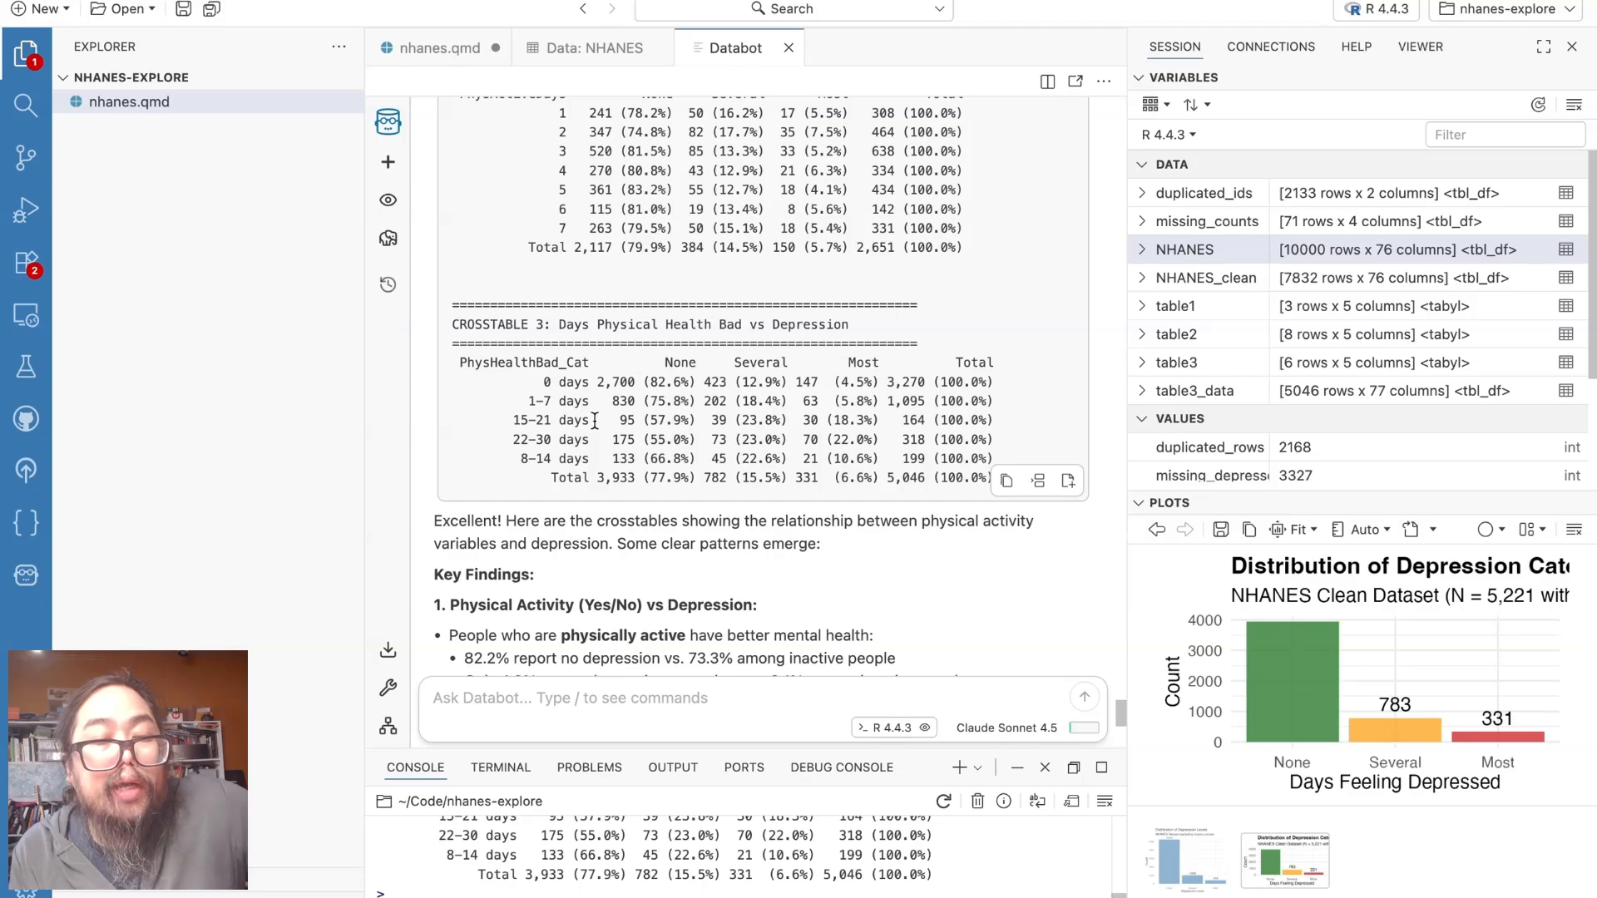
{"action": "scroll", "coordinate": [594, 422], "scroll_direction": "down", "scroll_amount": 2}
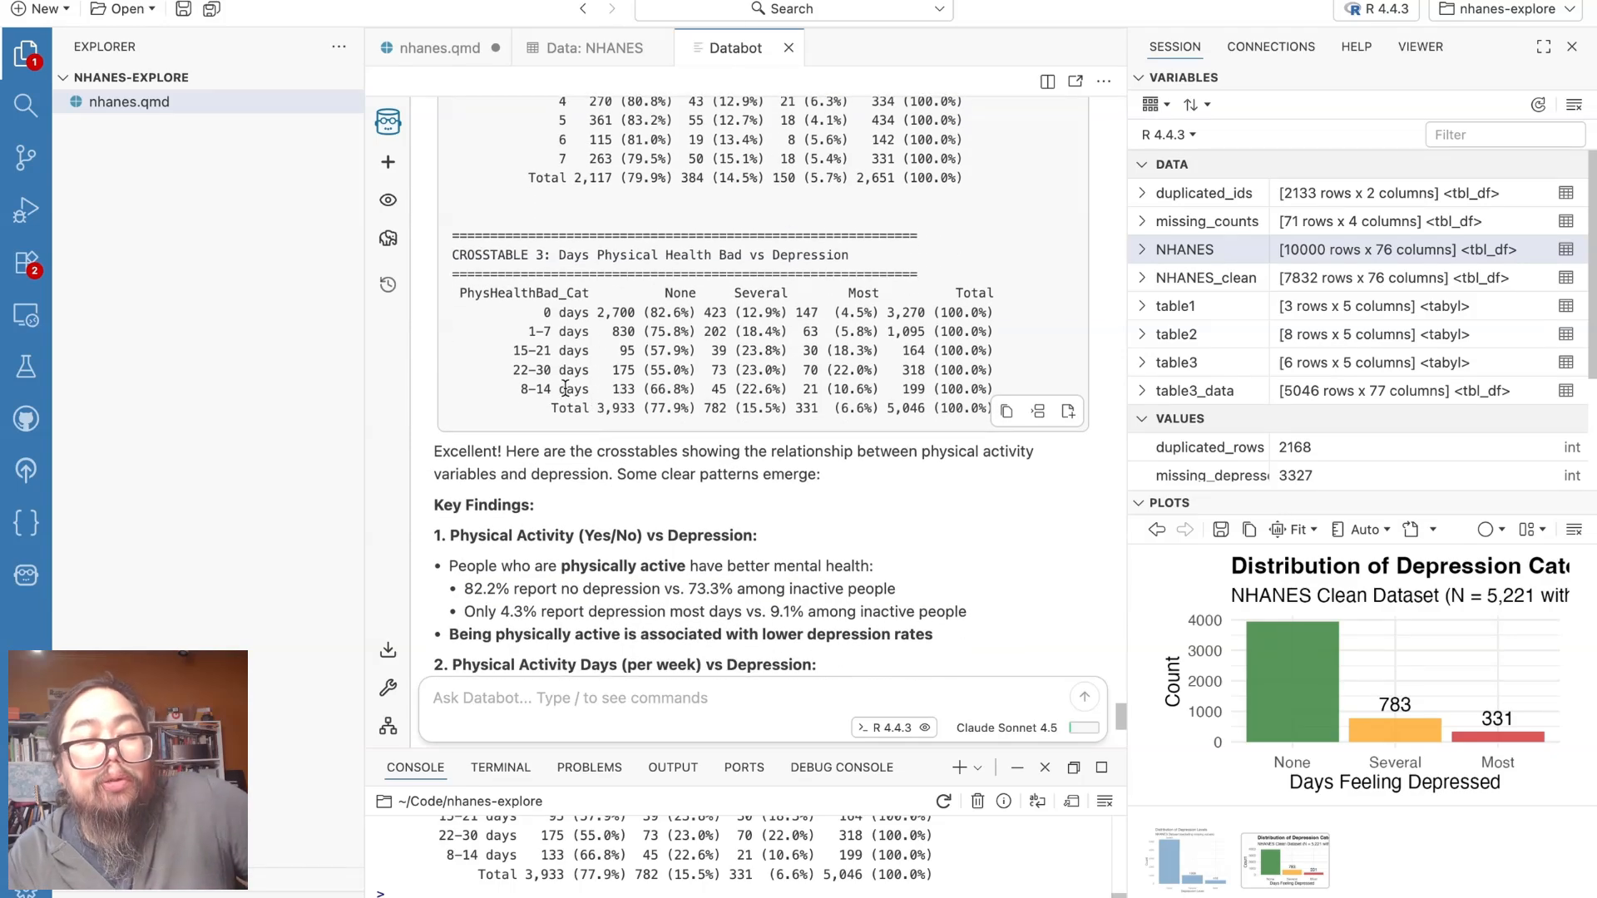